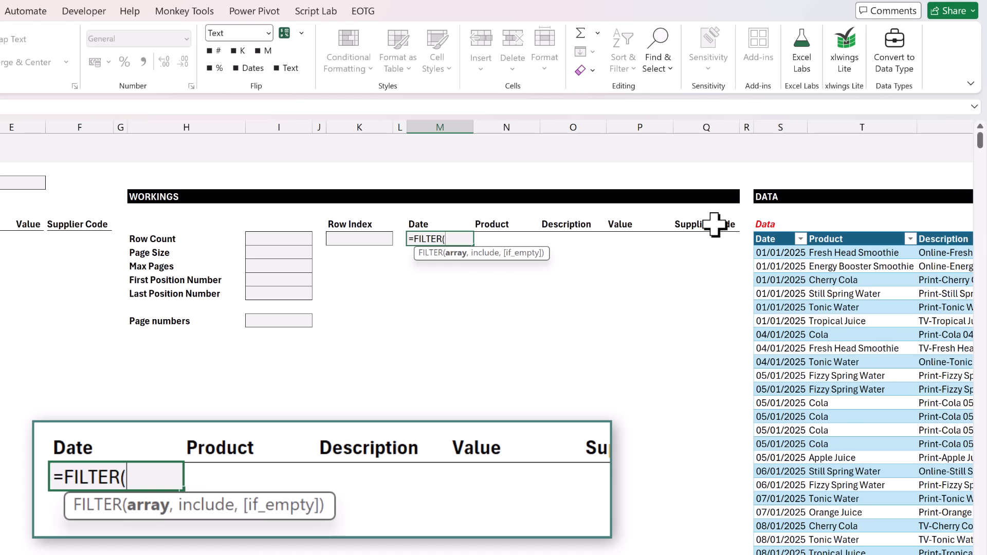
Step: In M7, build the FILTER formula over the Data table with the start-date condition (Data[Date]>=C3)
left_click(749, 224)
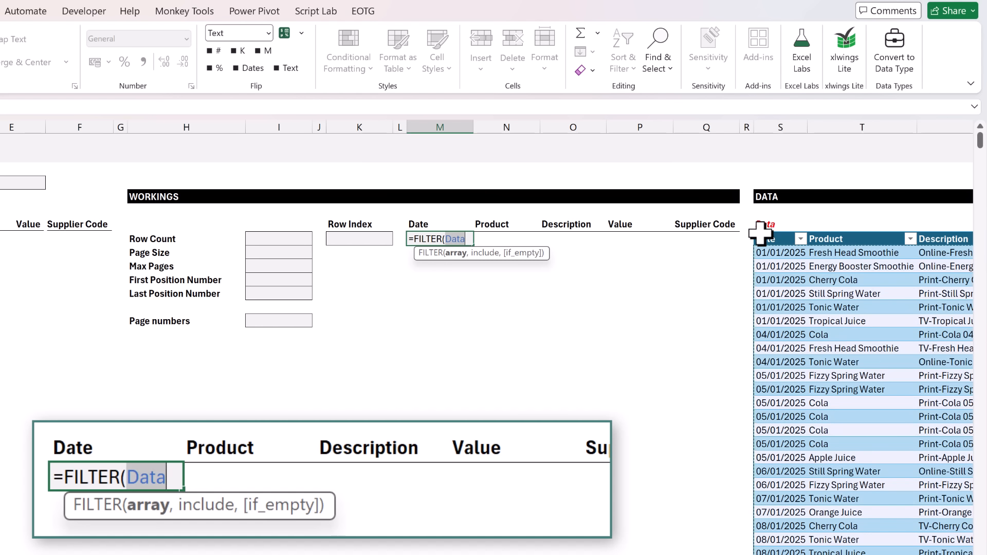
type(",(")
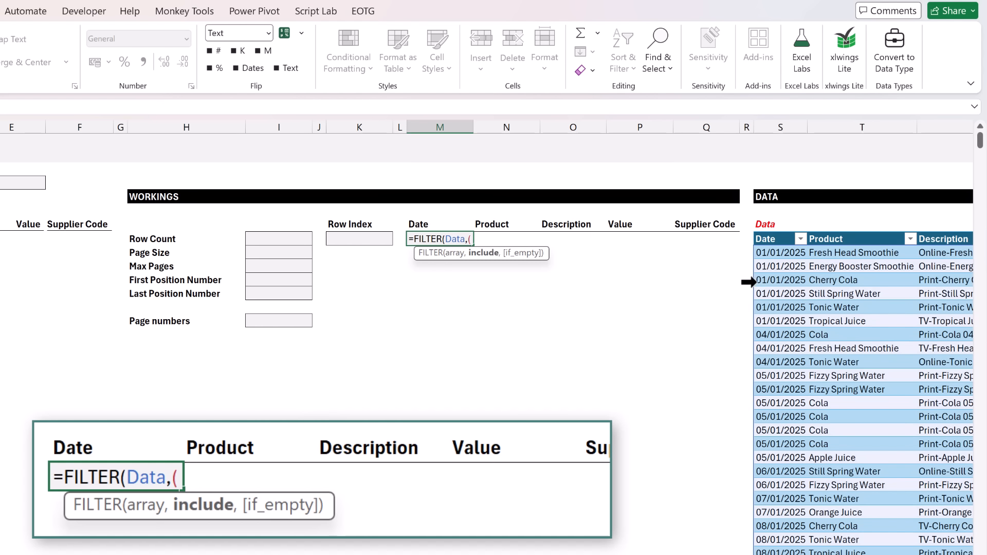
left_click(775, 225)
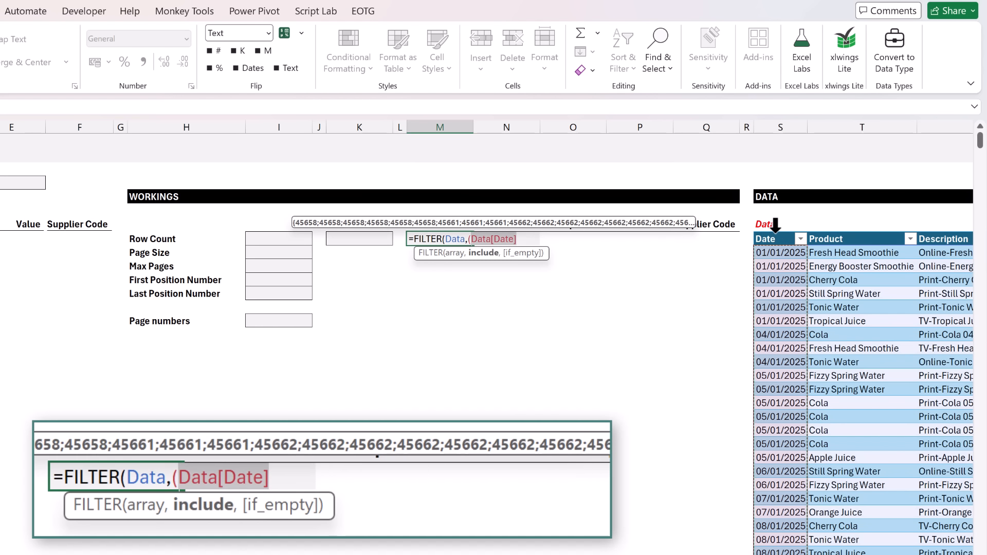
type(">=")
scroll(775, 225, "left", 3)
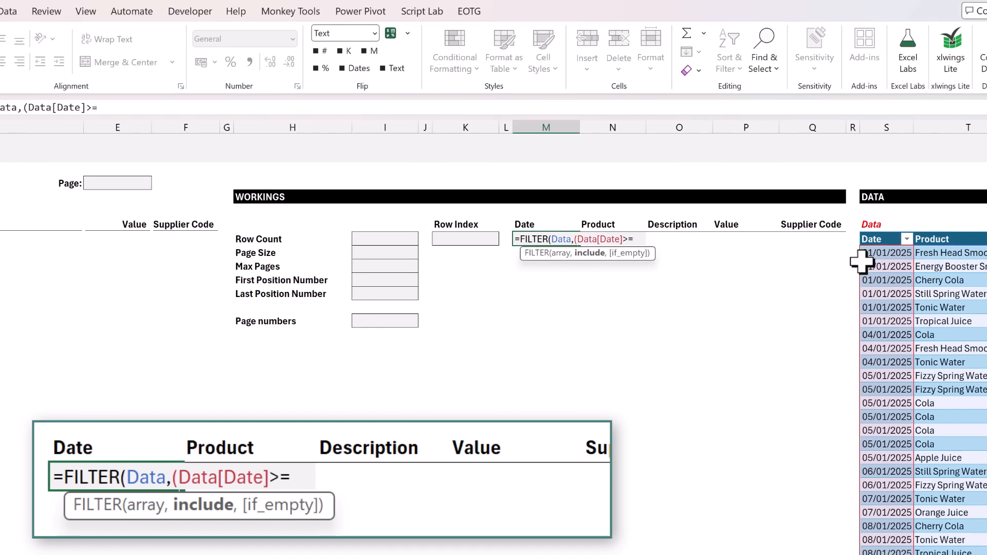
left_click(159, 183)
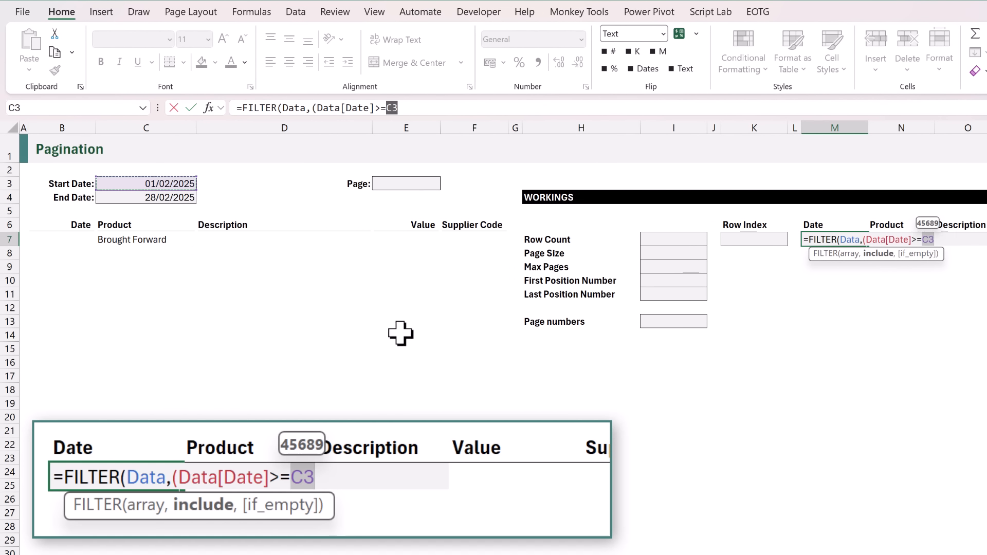
type(")")
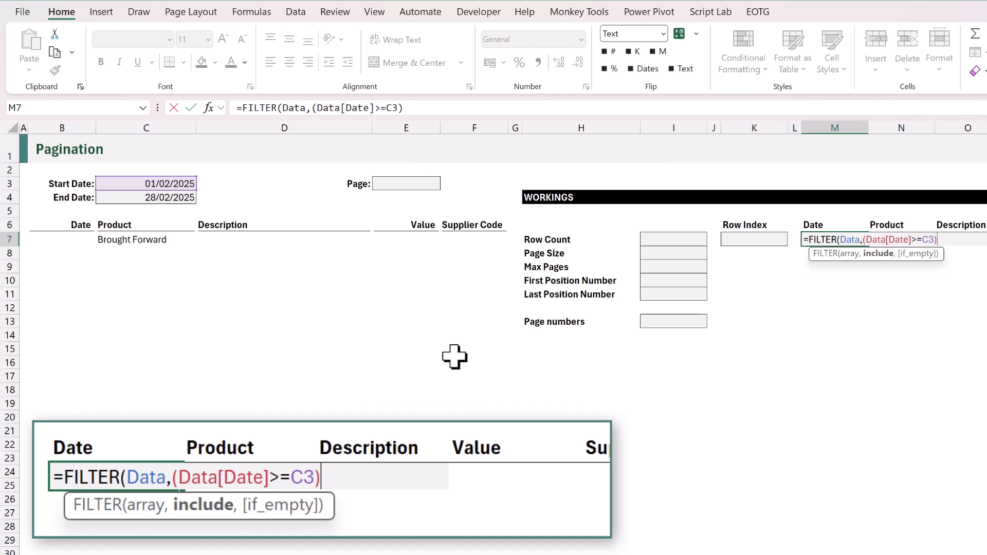
Step: Multiply by the end-date condition (Data[Date]<=C4) in the M7 FILTER formula and complete the formula
type("*(")
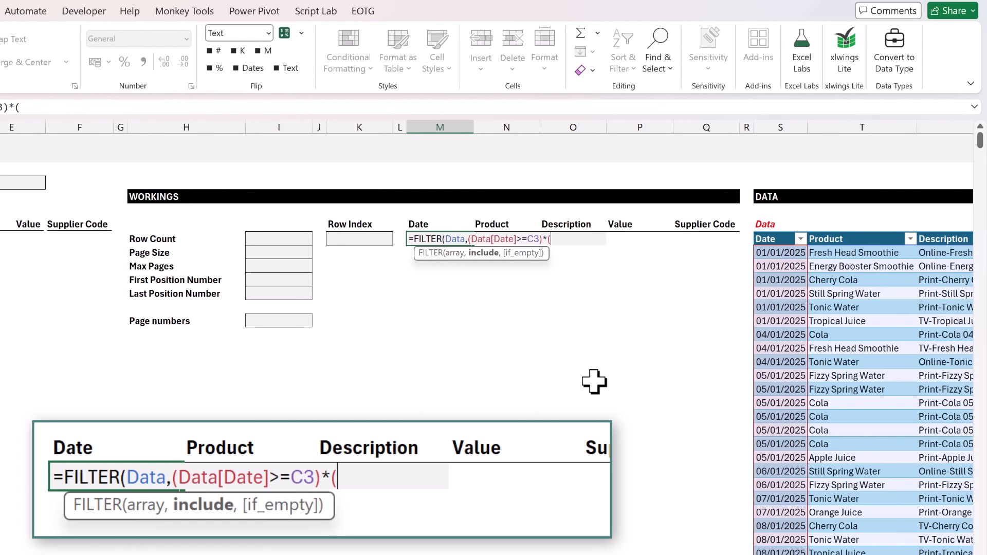
left_click(779, 231)
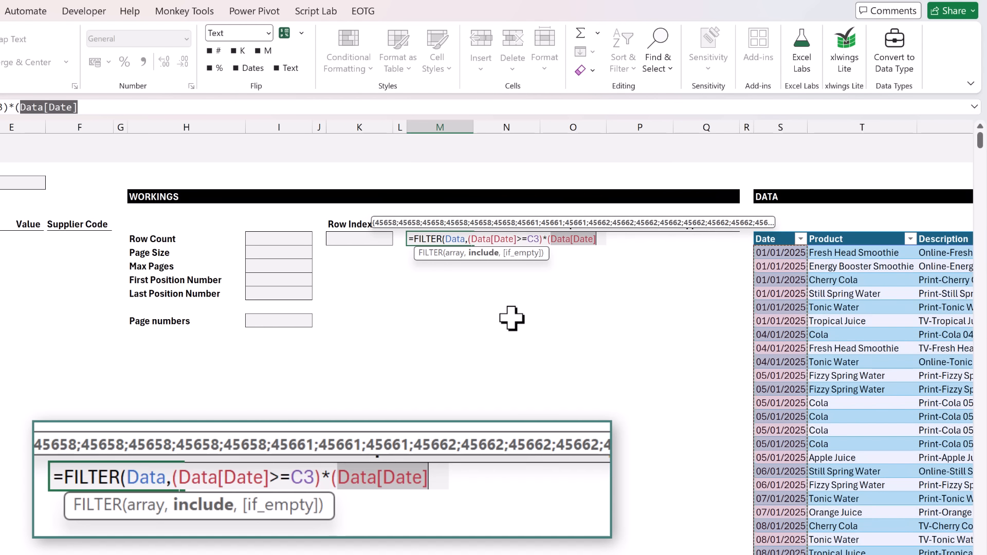
type("<=")
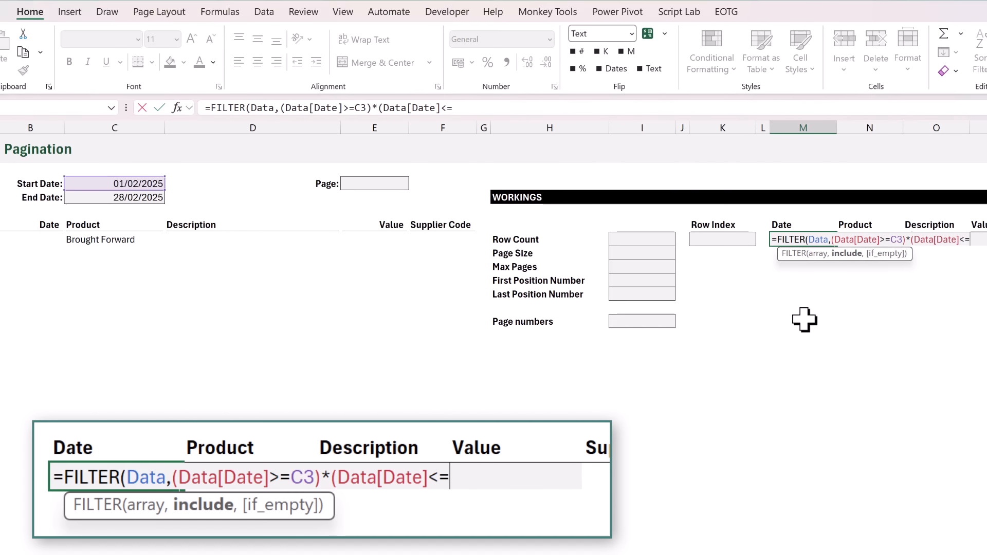
left_click(85, 197)
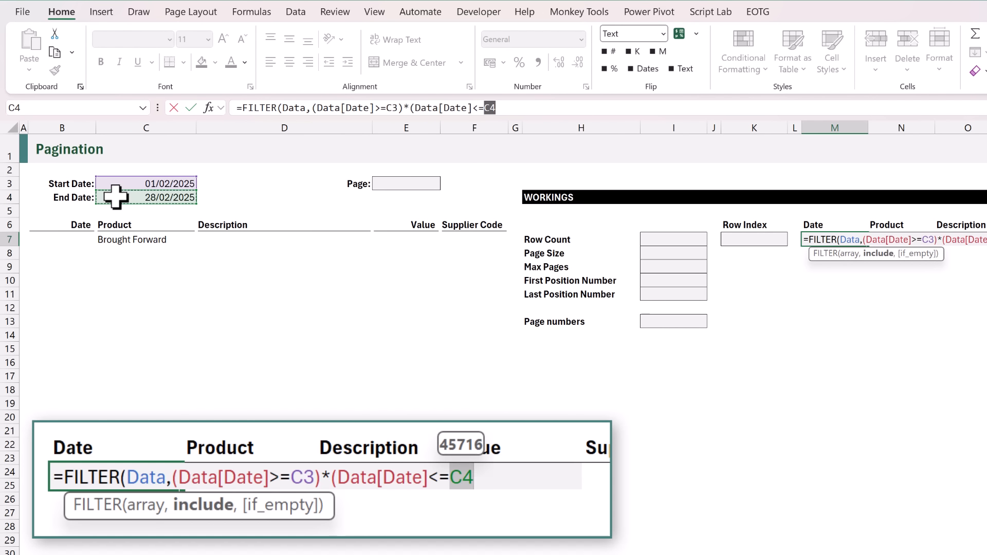
type(")")
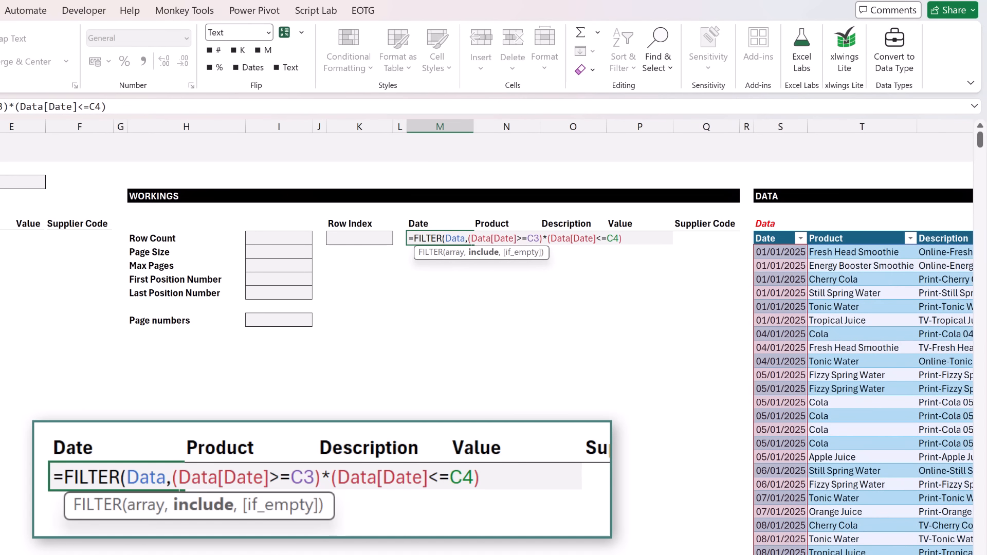
type(")")
key("Return")
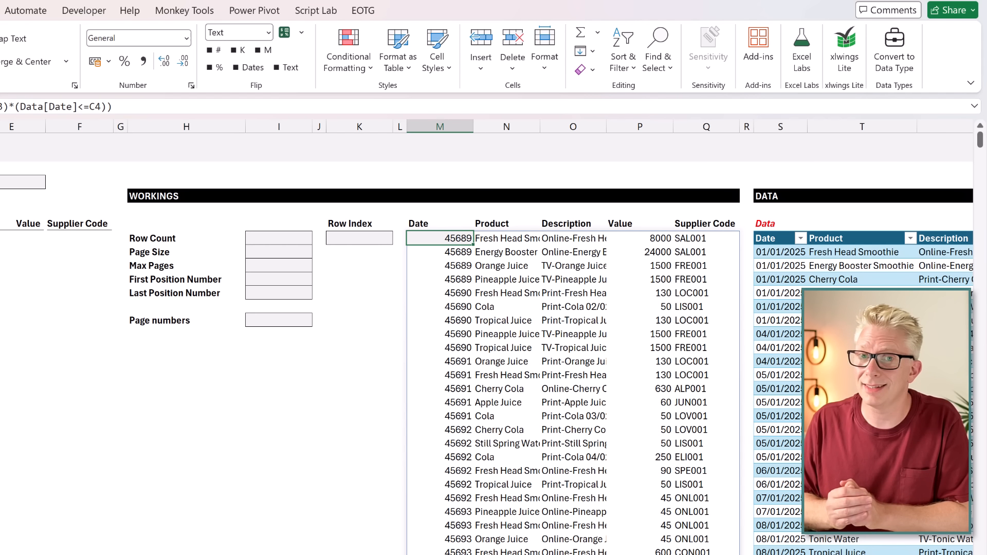
Step: Add HSTACK("None","","",0,"") as the if_empty argument of the FILTER formula in M7
key("F2")
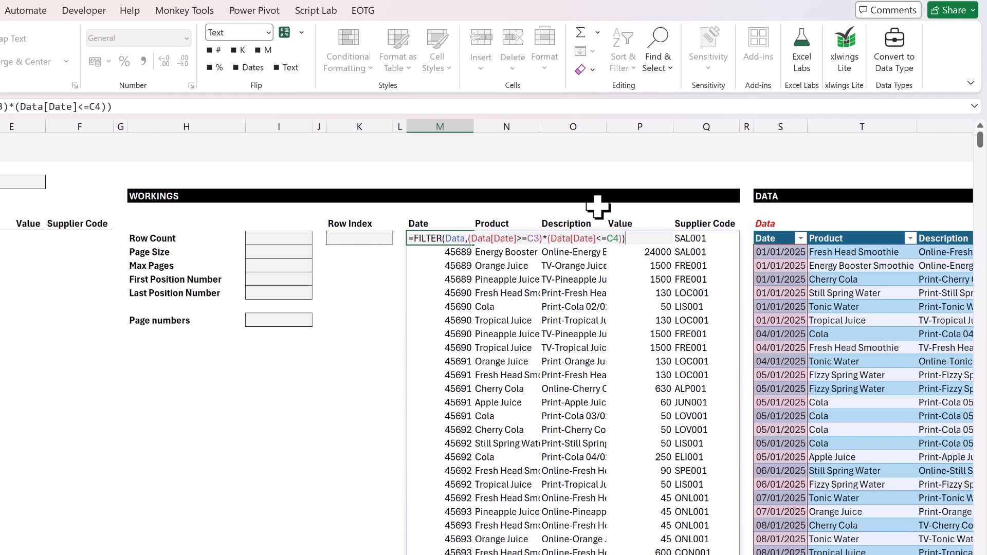
key("BackSpace")
type(",")
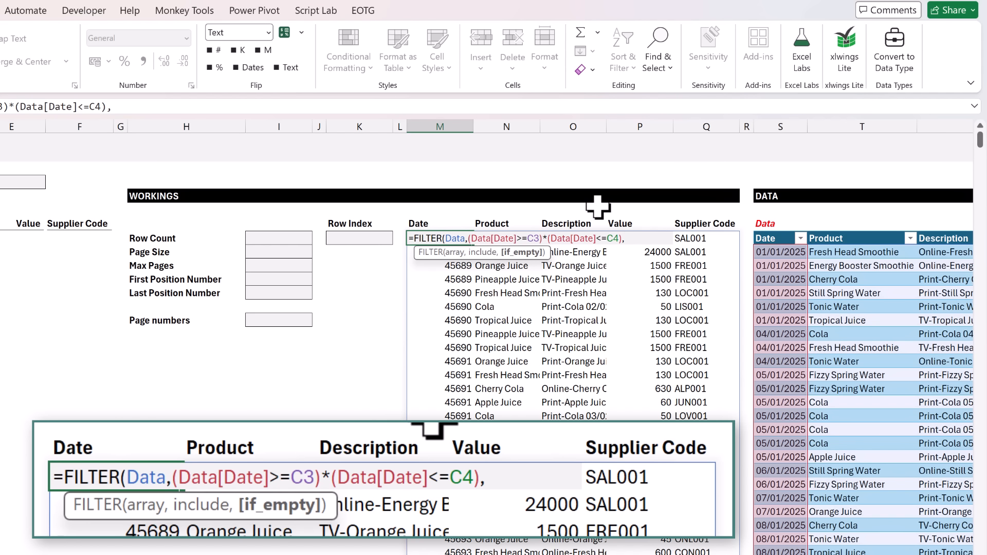
type("HSTACK(")
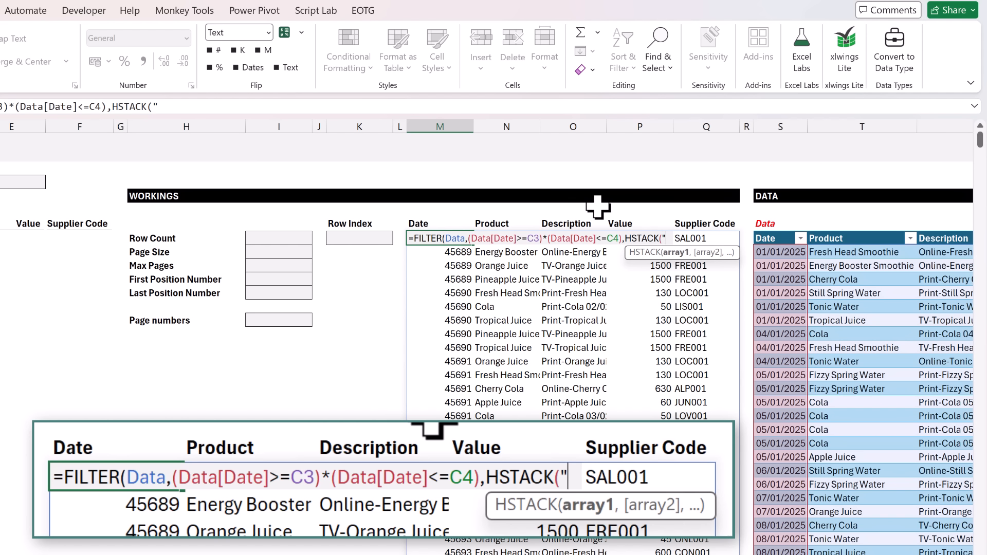
type("\"Non")
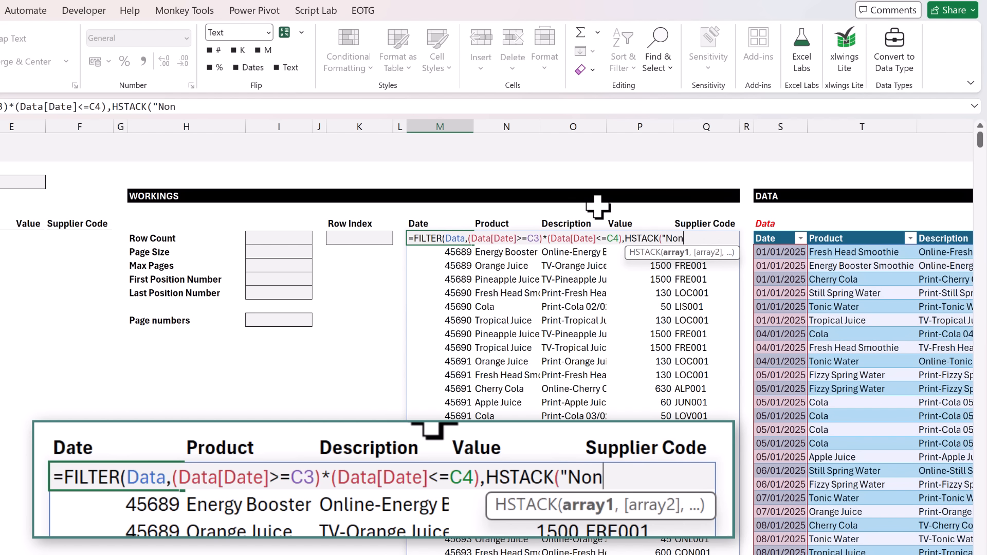
type("e\",")
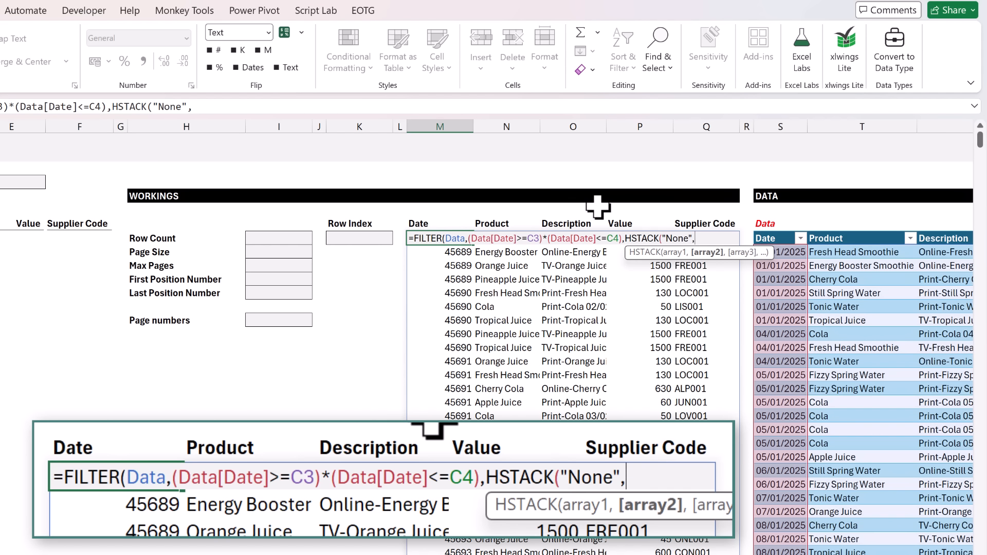
type("\"\",")
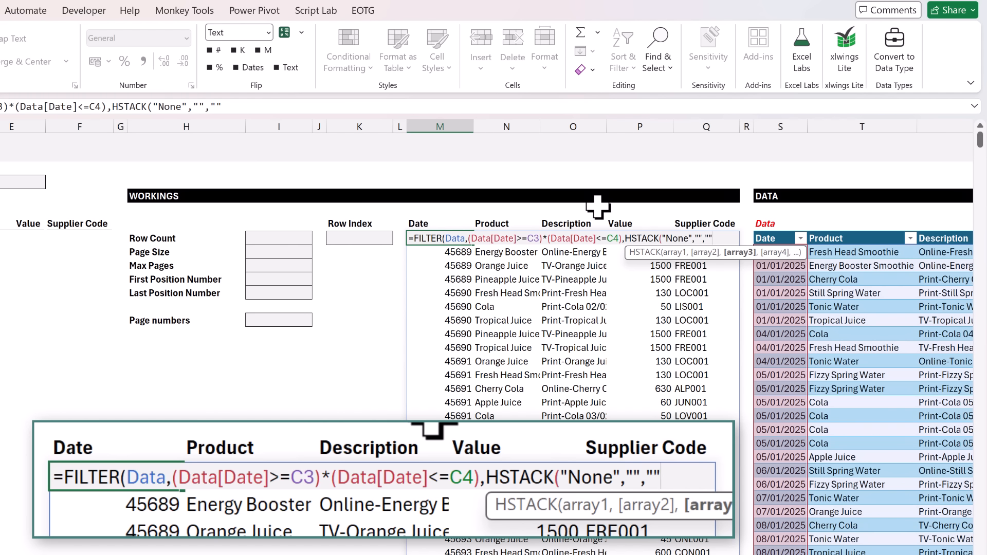
type("\"\",")
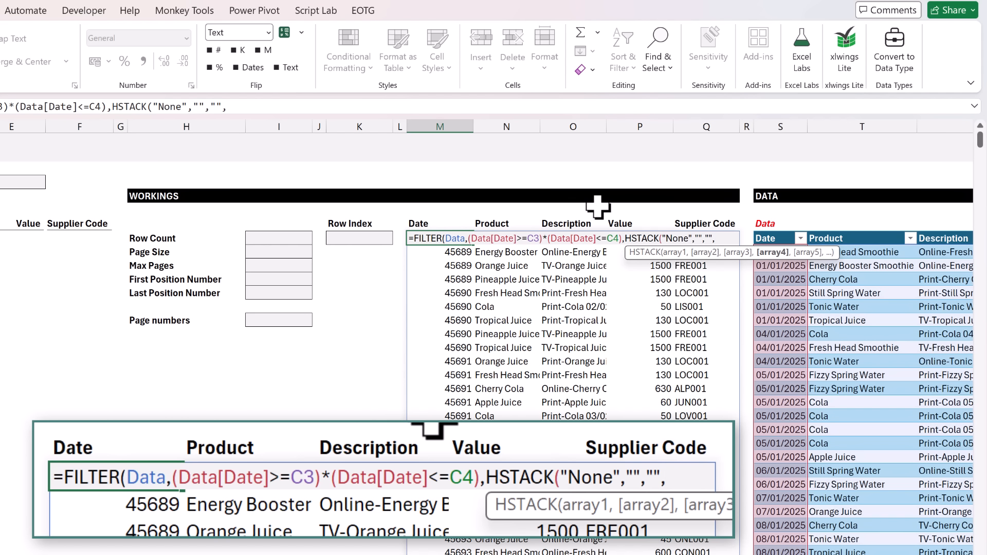
type("0,")
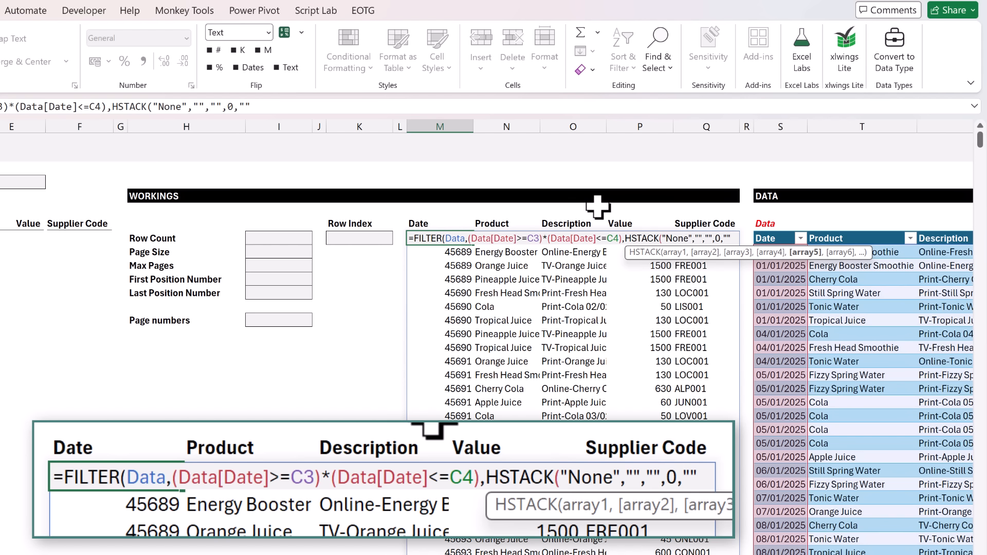
type("\"\")")
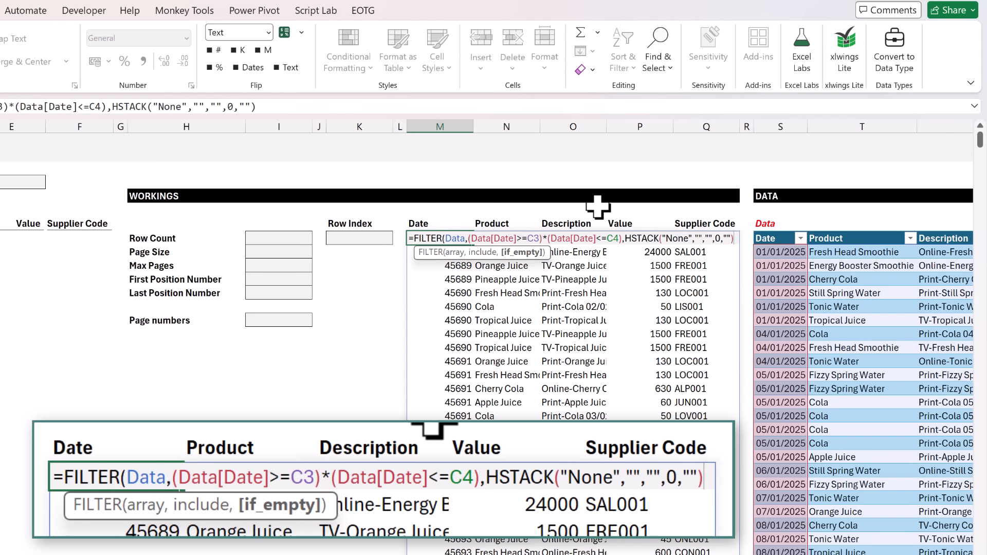
type(")")
key("ctrl+Return")
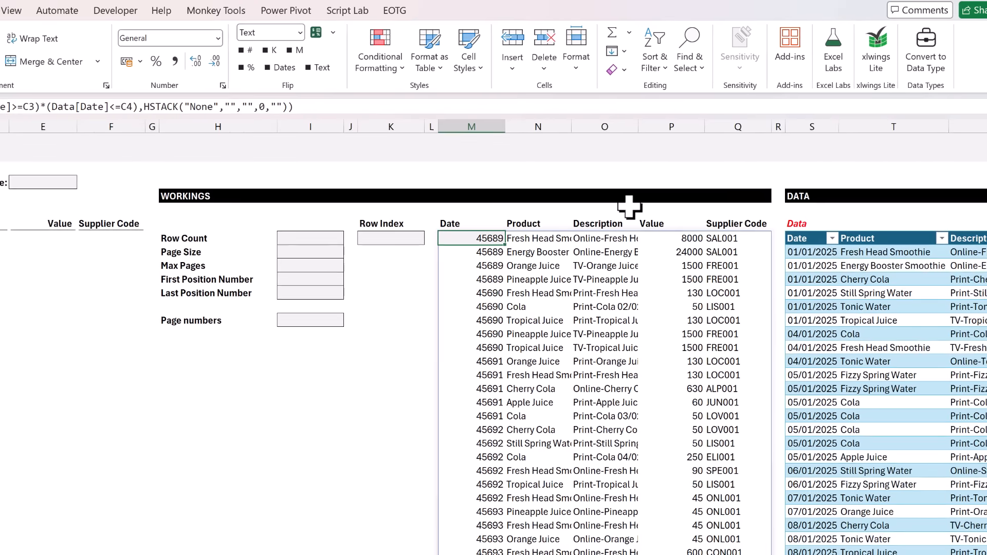
Step: Test the FILTER formula's empty case by setting the Start Date in C3 to 01/03/2025, and undo the date change
double_click(171, 183)
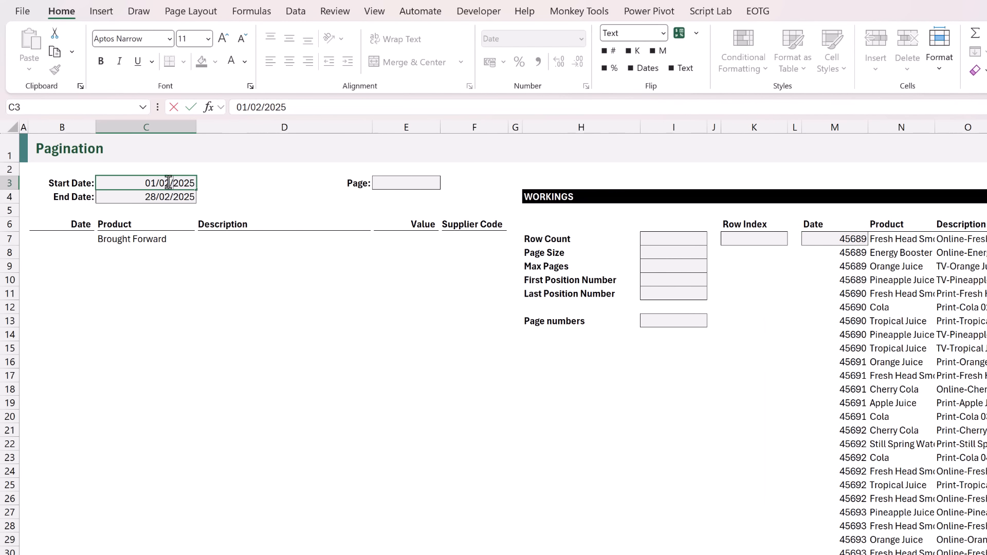
key("BackSpace")
type("2")
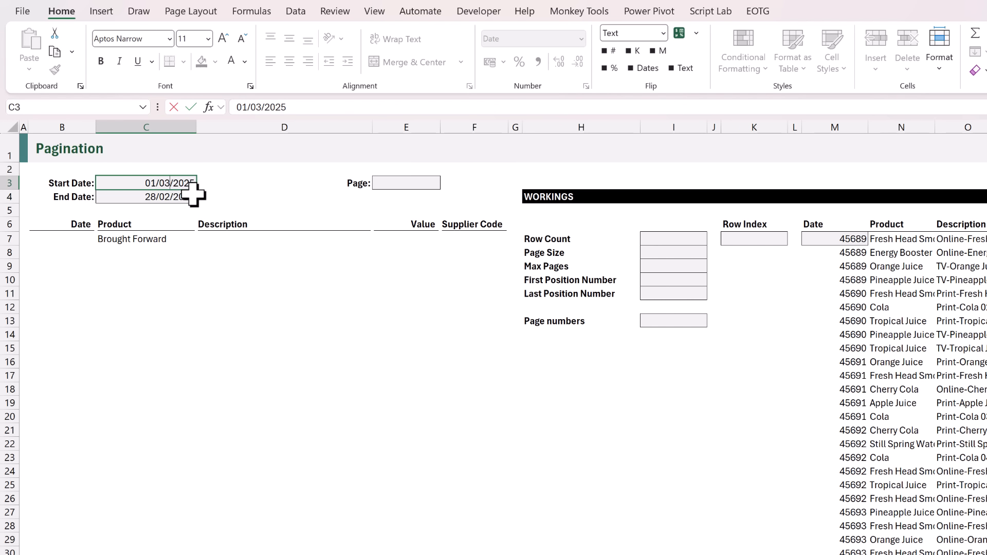
key("Return")
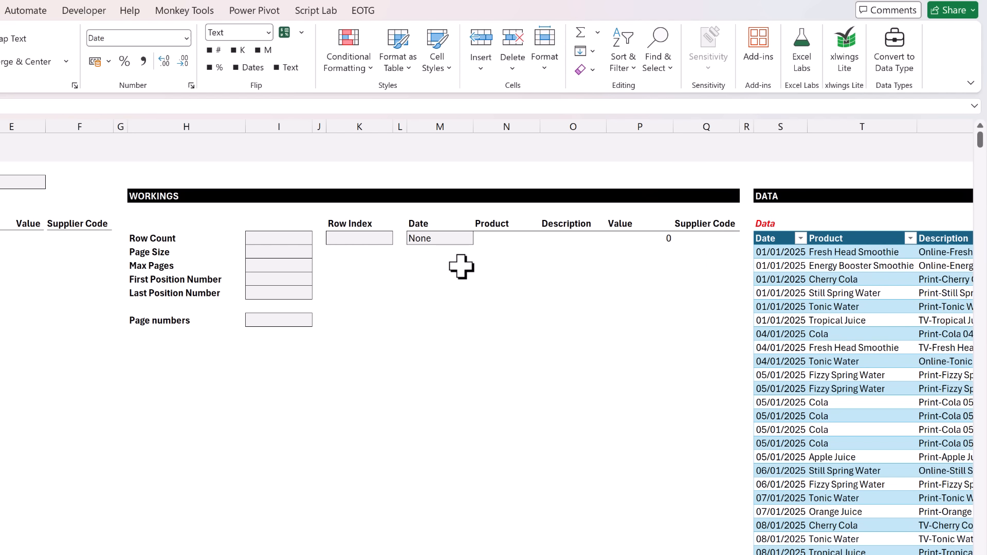
key("ctrl+z")
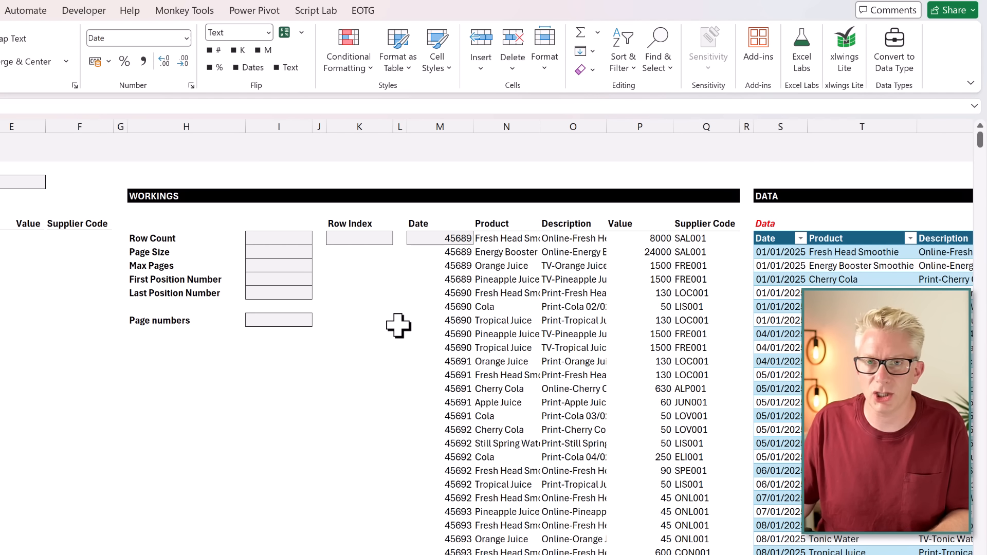
Step: Enter =ROWS(M7#) in the Row Count cell I7 to count the filtered rows
left_click(282, 238)
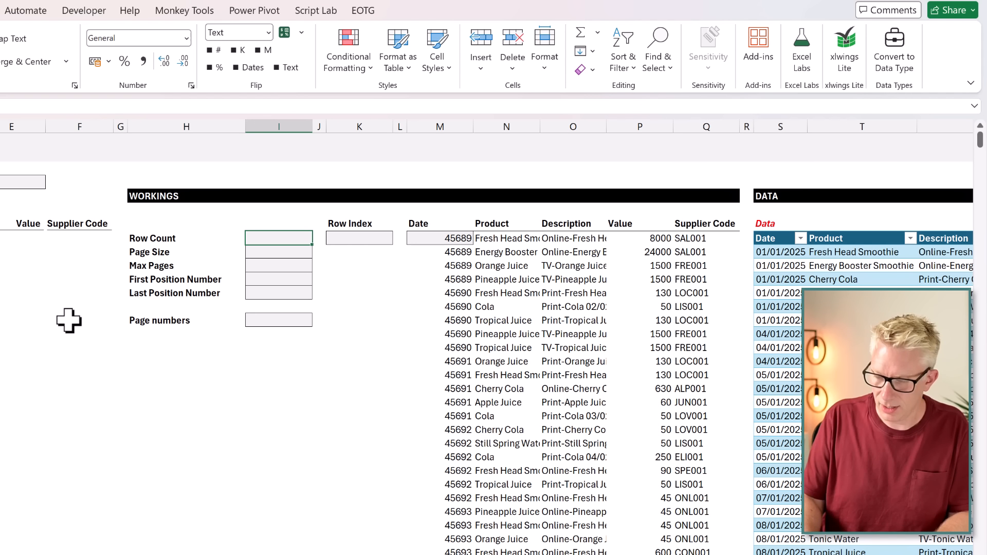
type("=ROWS(")
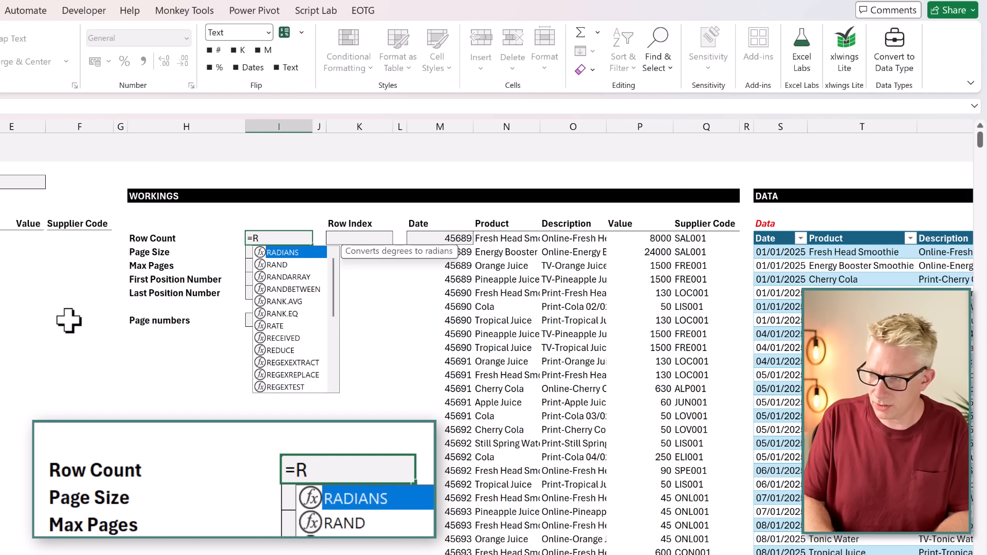
left_click(430, 238)
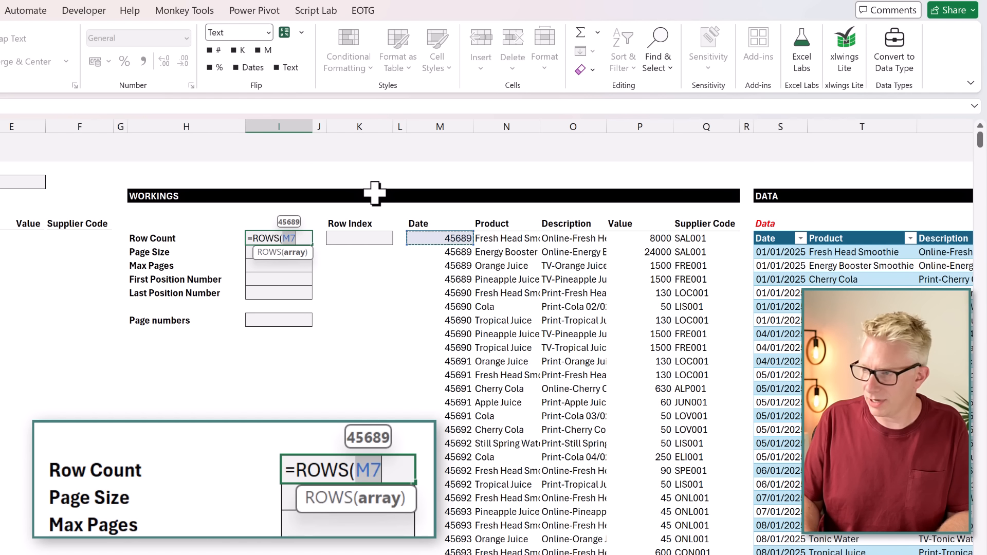
type("#")
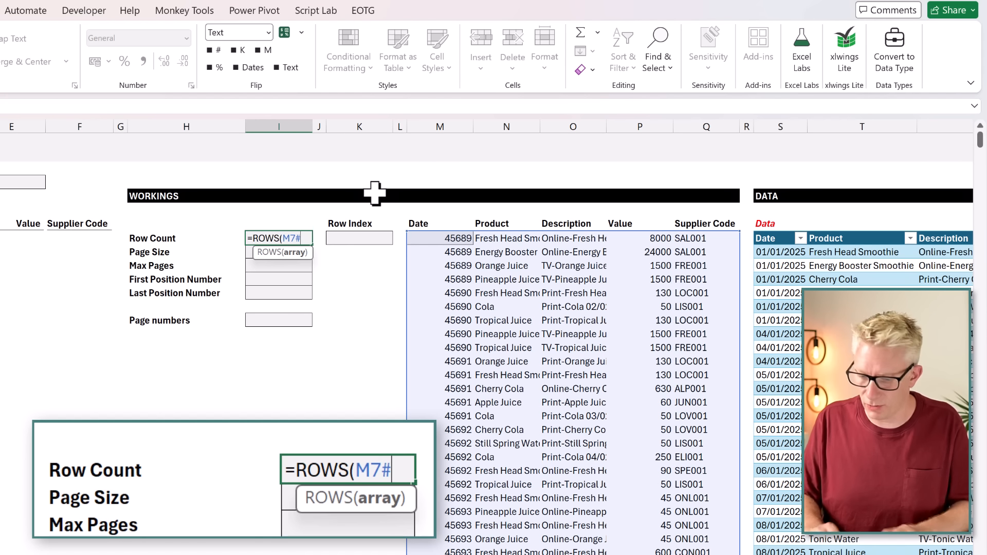
type(")")
key("ctrl+Return")
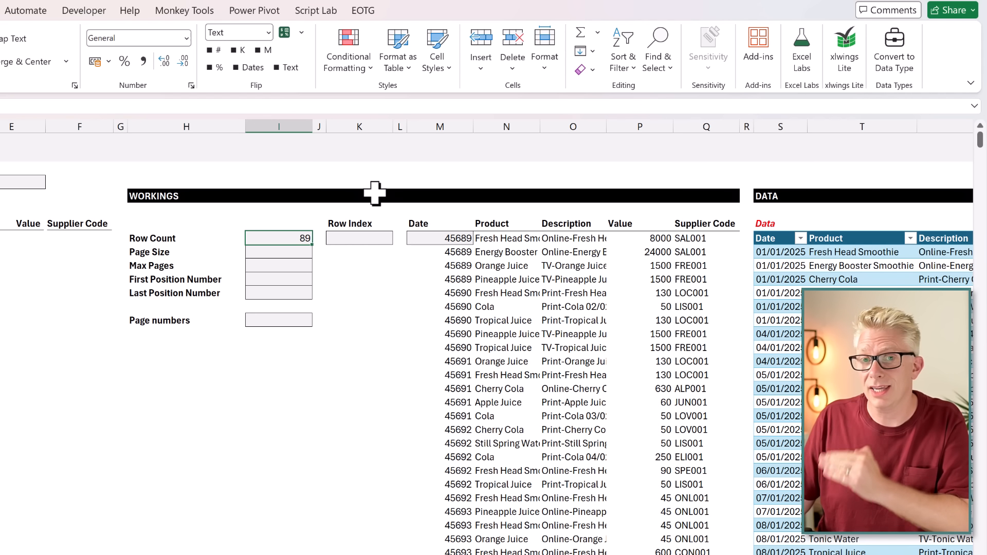
Step: Enter =SEQUENCE(I7) in the Row Index cell K7 and check the spilled numbers against the filtered rows
left_click(359, 238)
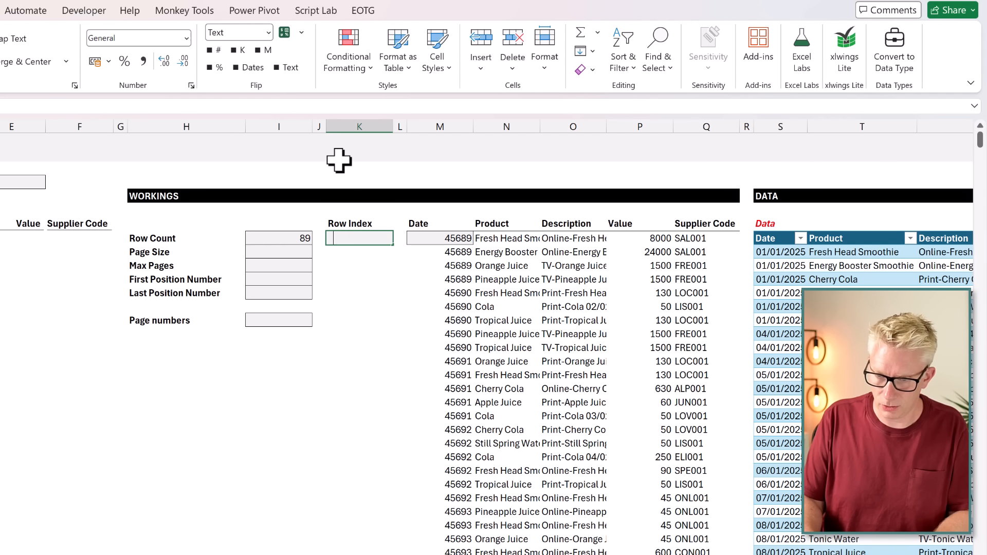
type("=SEQUENCE")
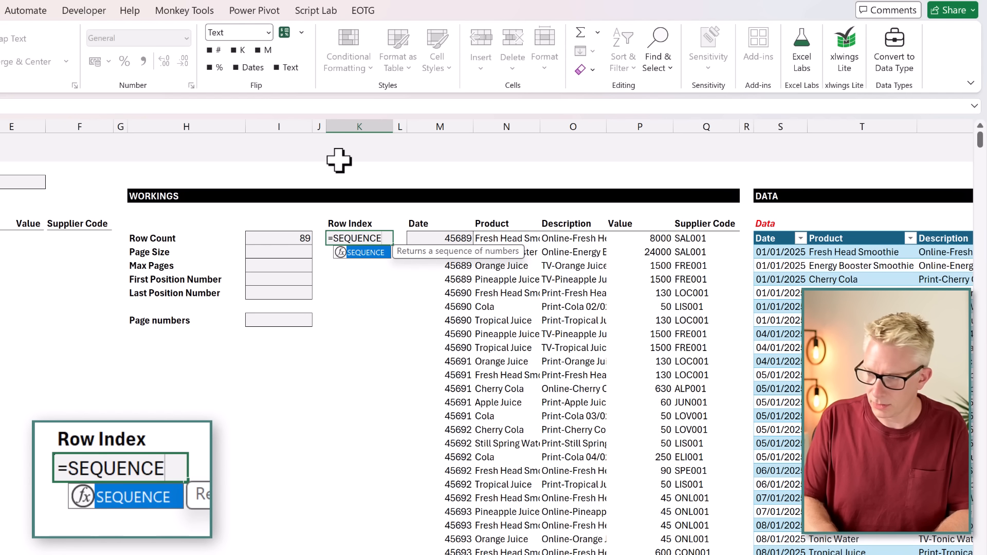
type("(")
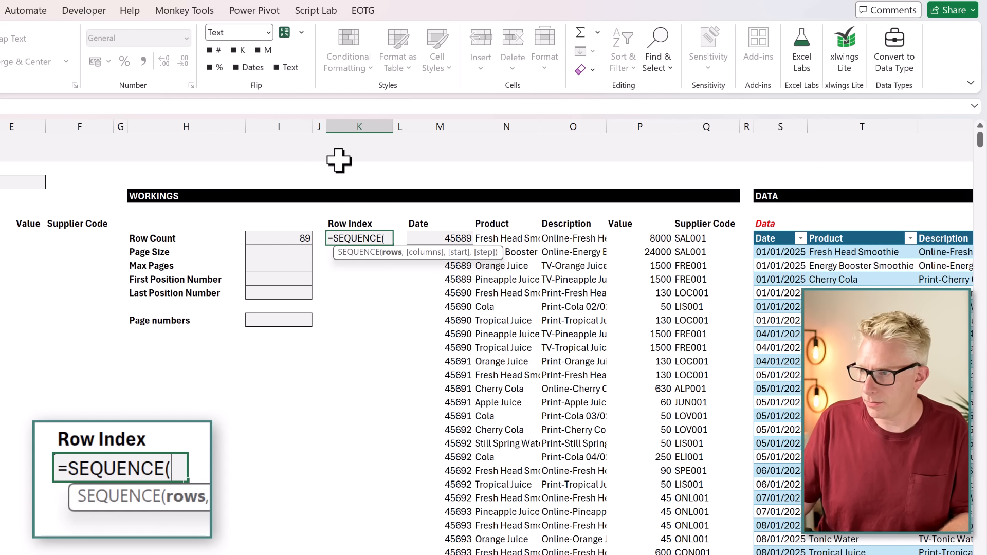
left_click(291, 236)
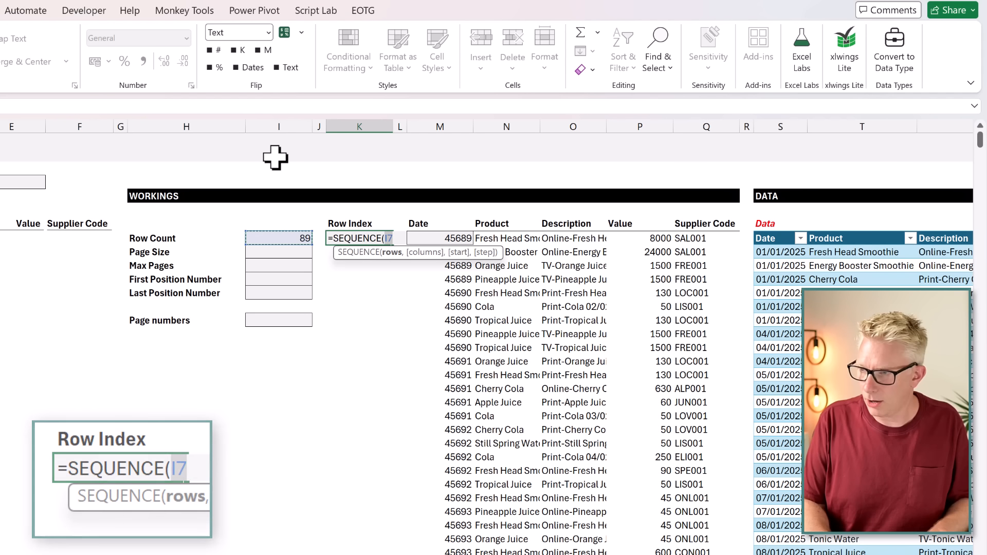
type(")")
key("Return")
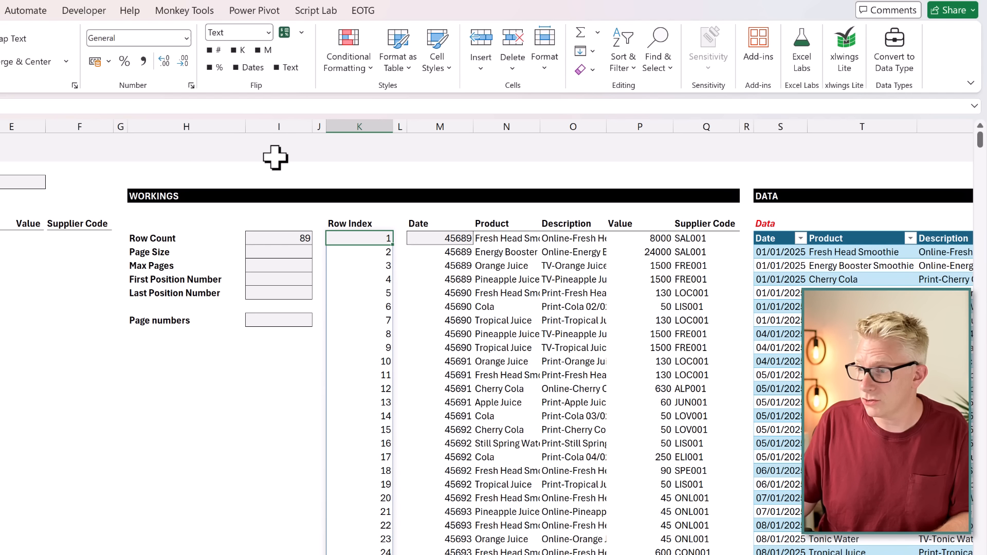
scroll(478, 335, "down", 15)
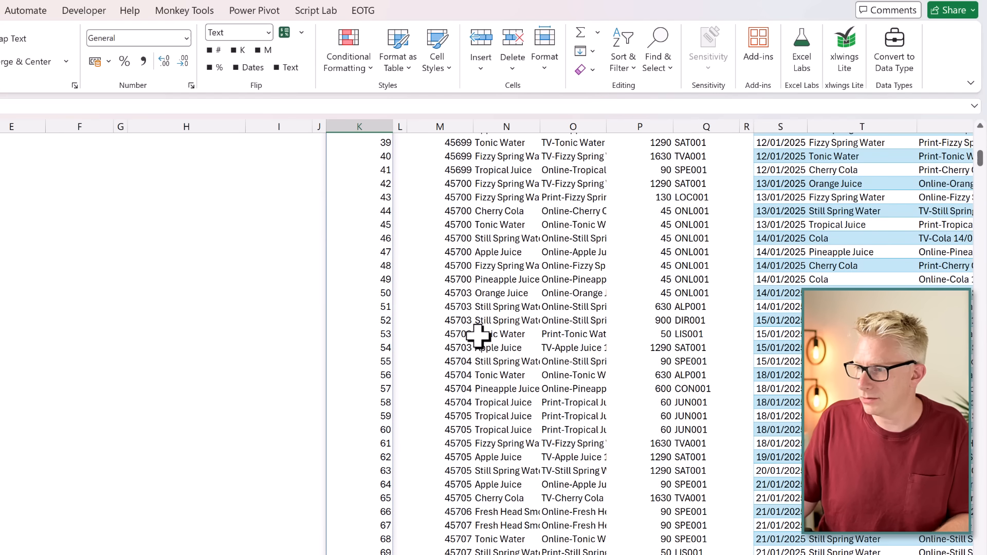
scroll(478, 334, "down", 13)
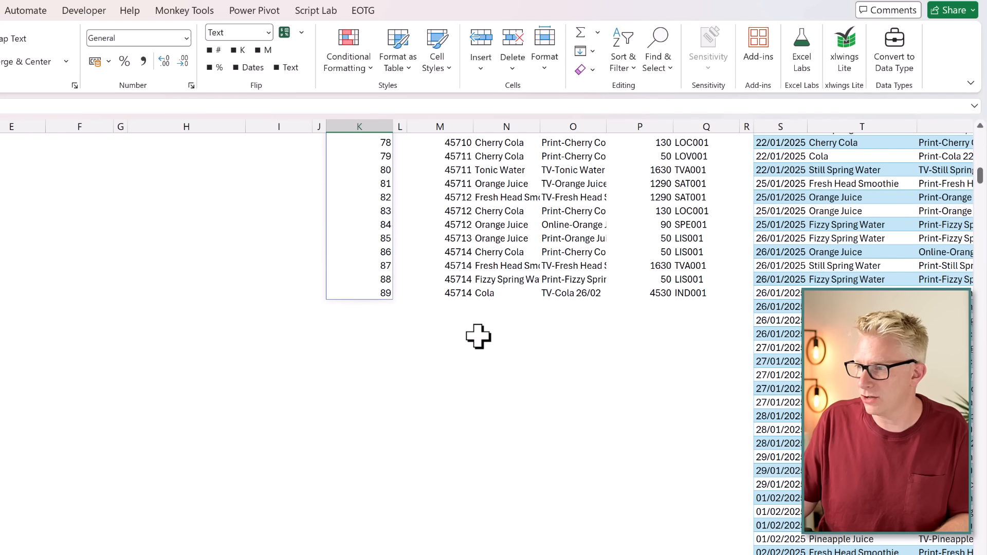
scroll(478, 336, "up", 20)
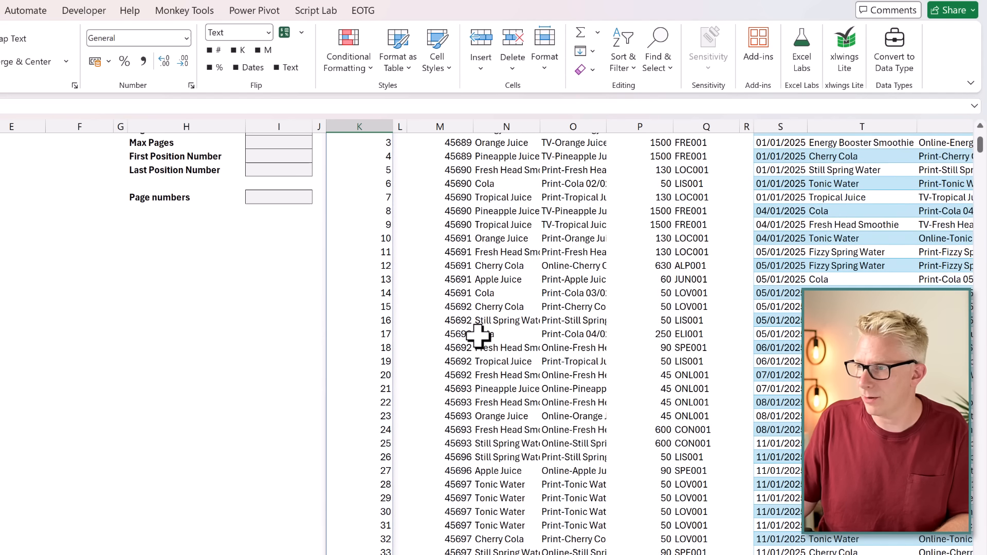
Step: Set the Page Size in cell I8 to 15
left_click(267, 252)
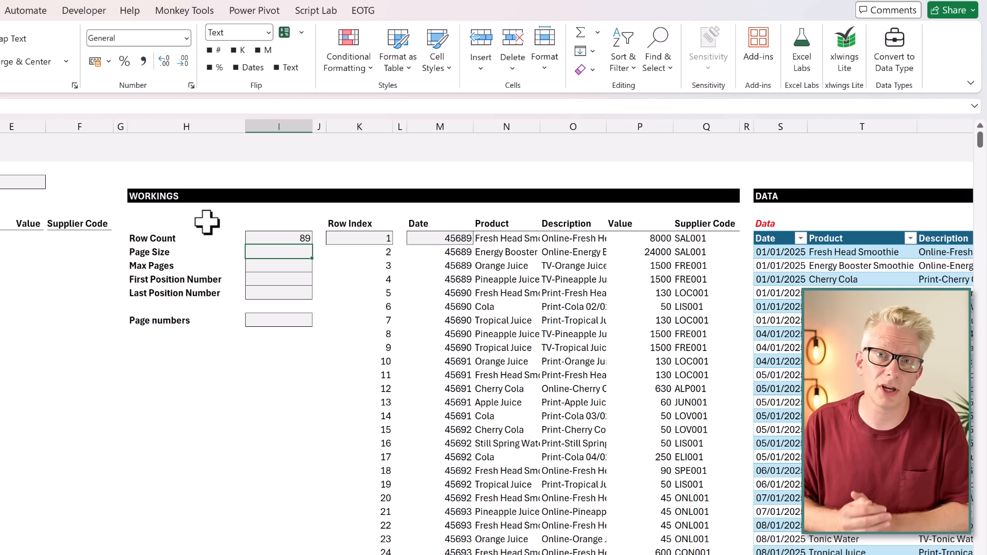
type("1")
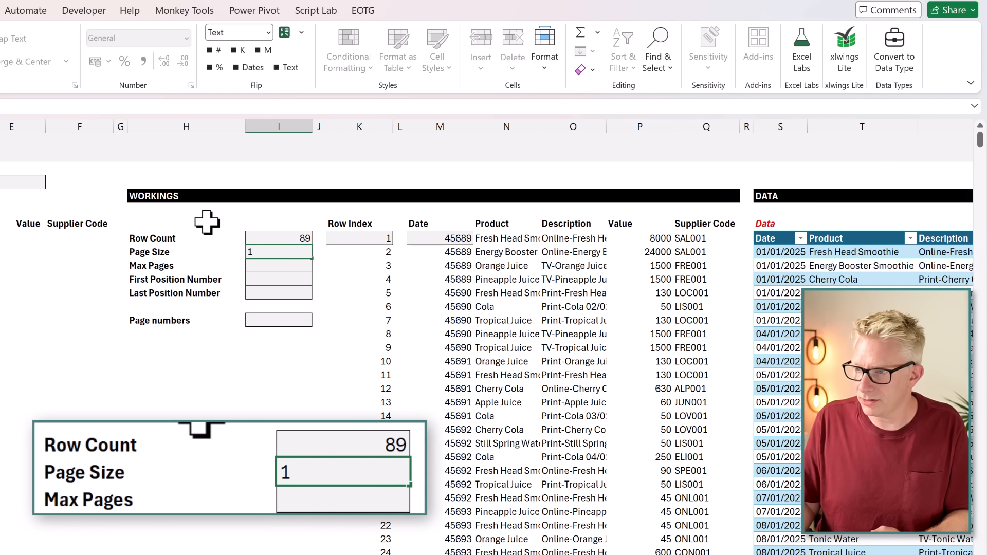
type("5")
key("Return")
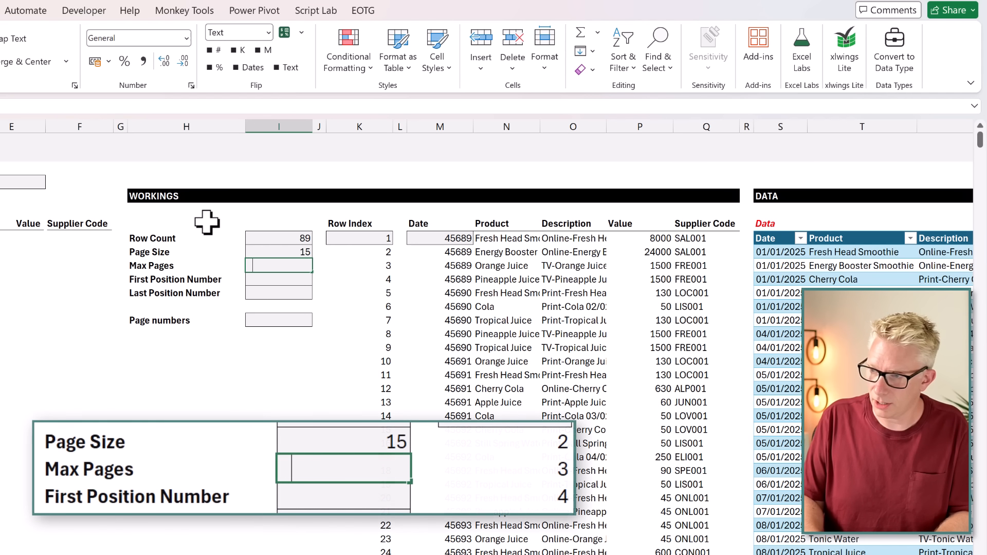
Step: Enter =ROUNDUP(I7/I8,0) in the Max Pages cell I9 to calculate the number of pages
type("=ROUND")
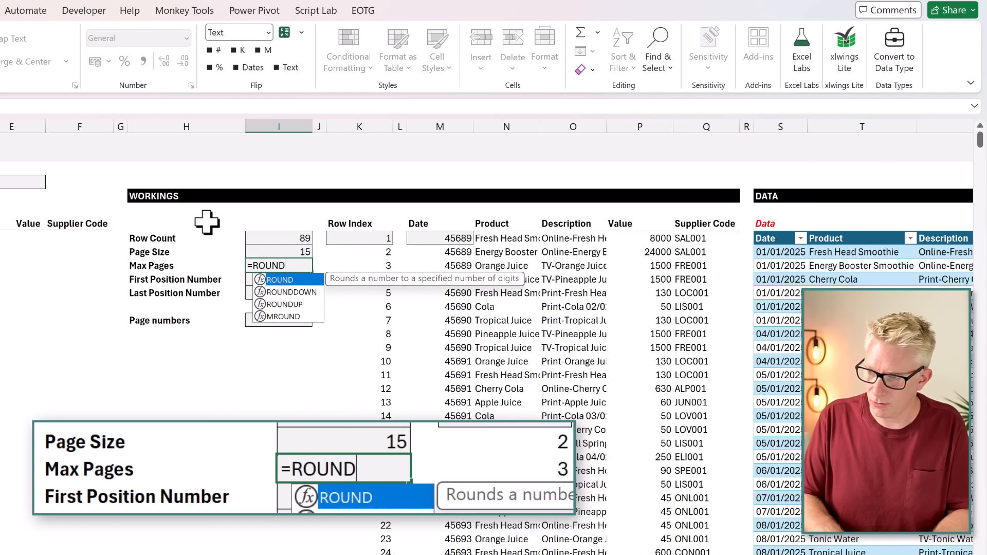
type("UP(")
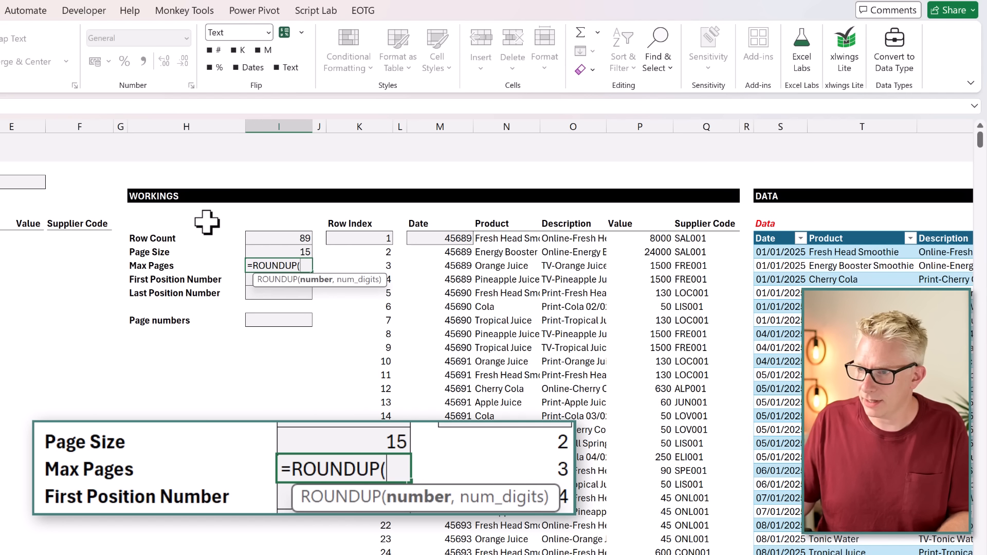
left_click(280, 237)
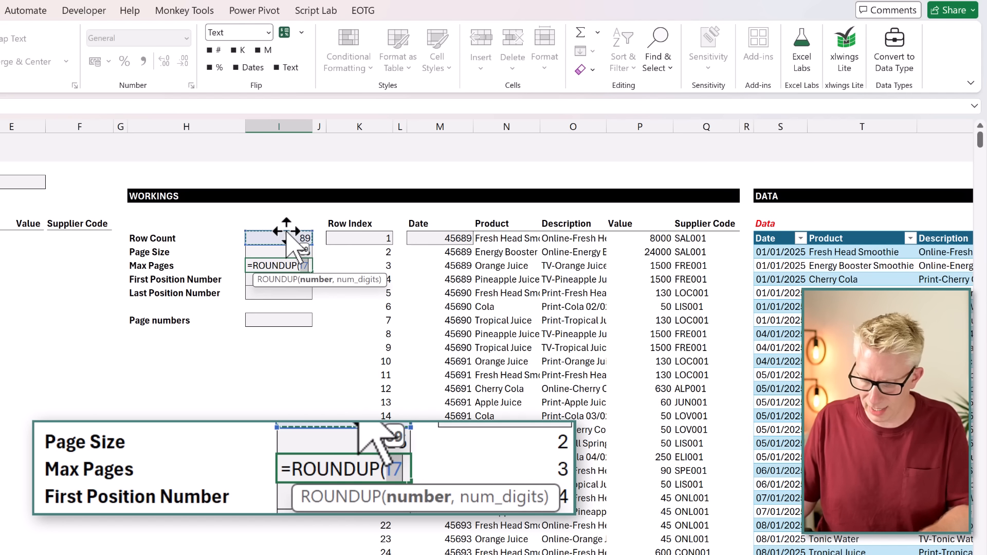
type("/")
left_click(275, 251)
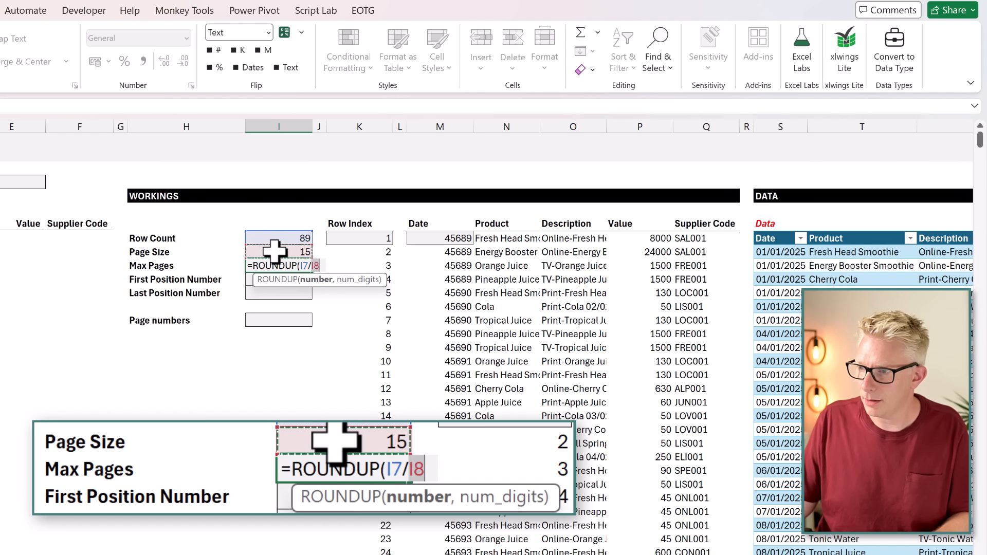
type(",")
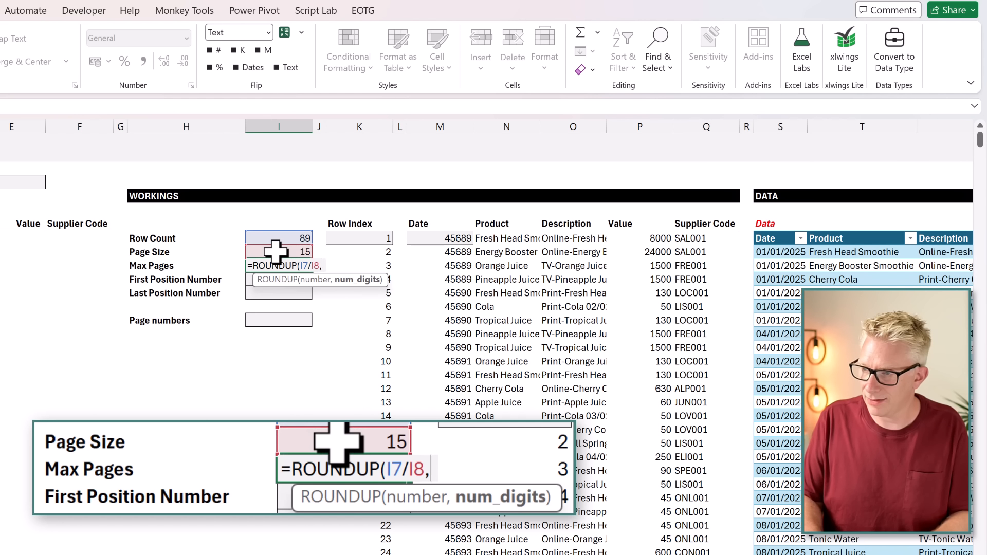
type("0")
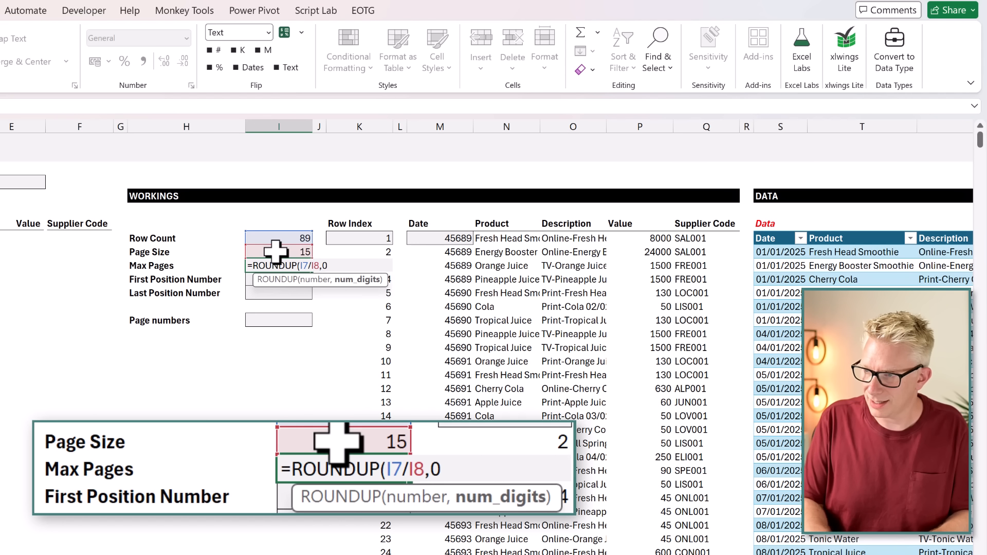
type(")")
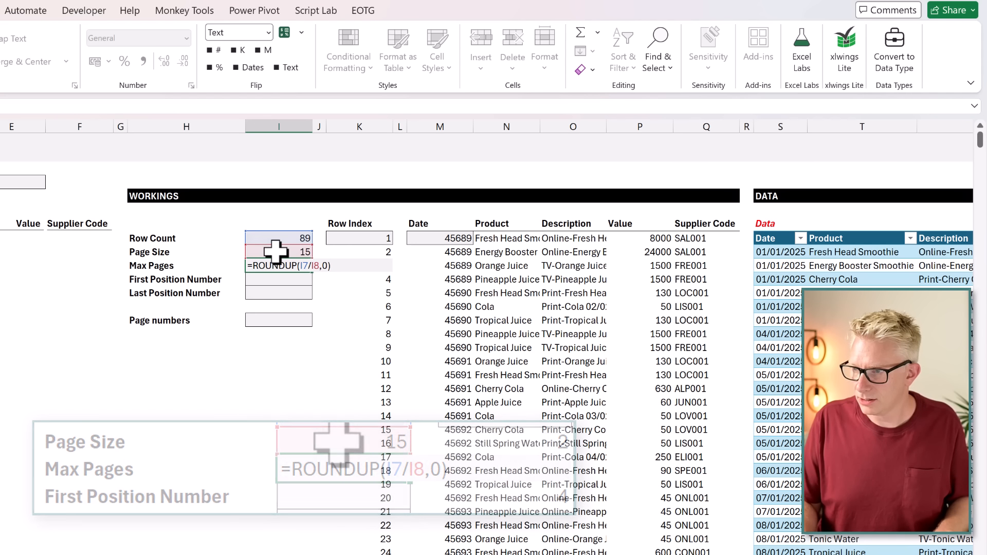
key("ctrl+Return")
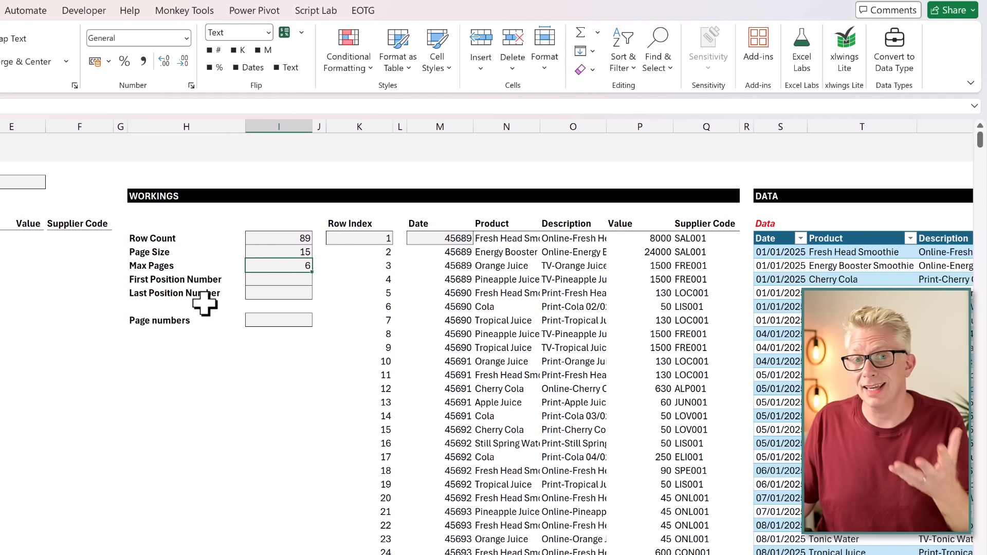
Step: Enter =(E3-1)*I8+1 in the First Position Number cell I10
left_click(288, 237)
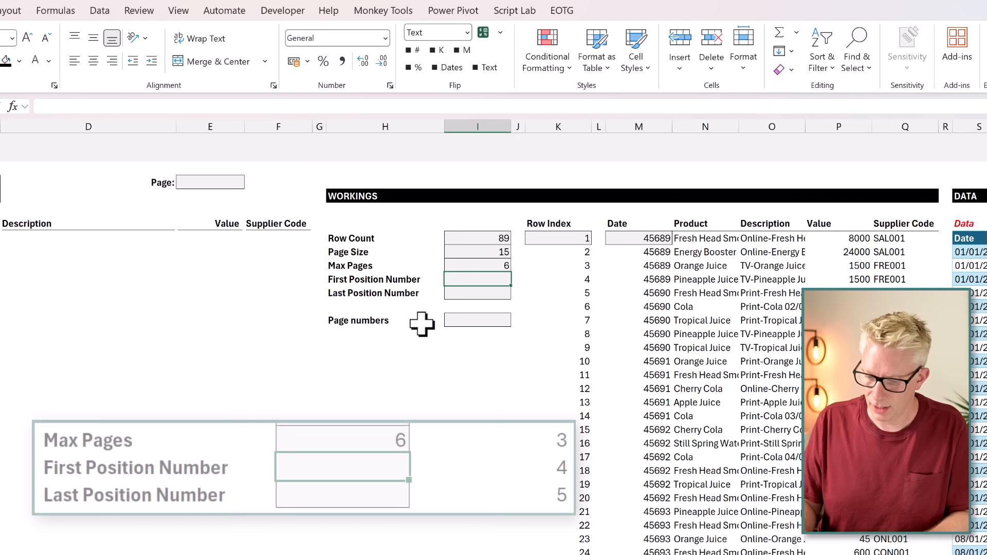
type("=")
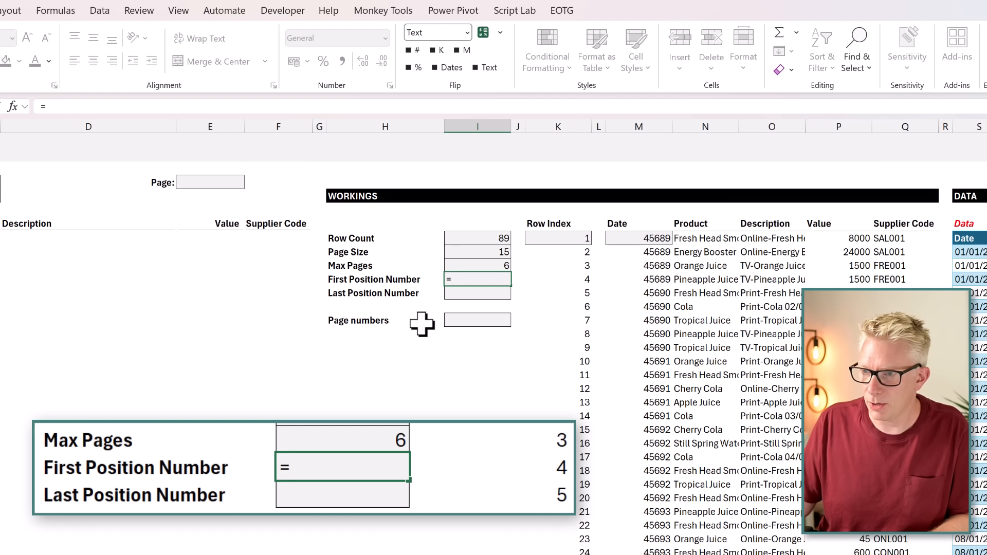
left_click(220, 188)
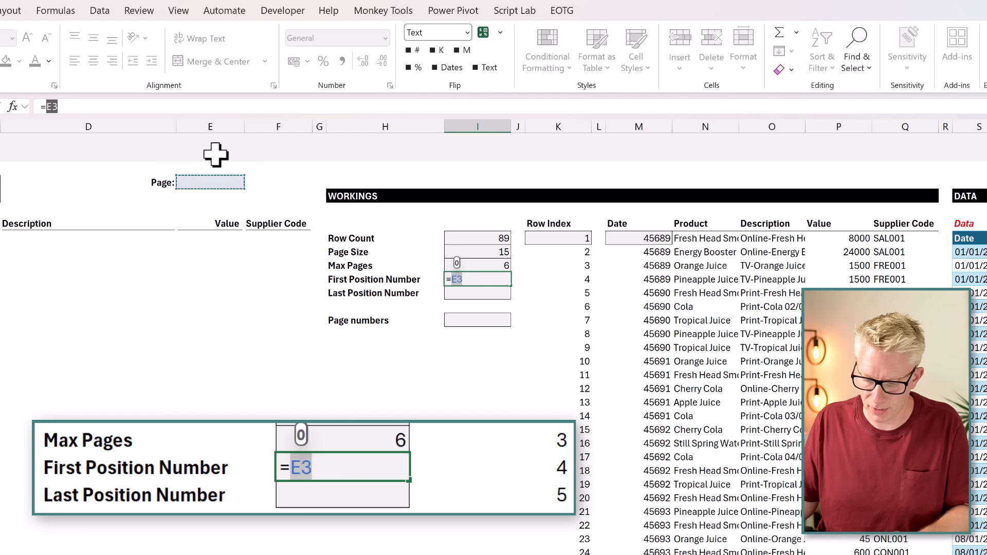
type("-1")
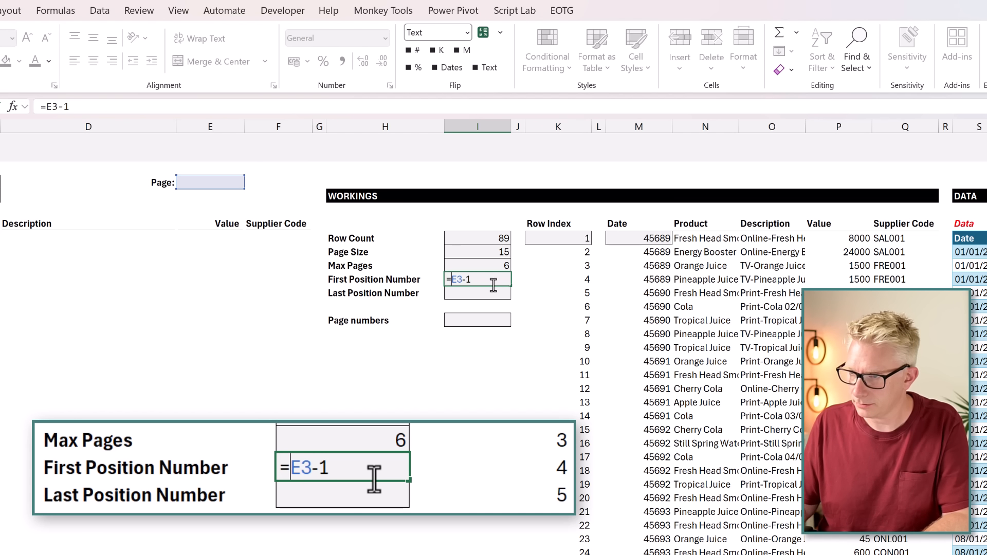
type("(")
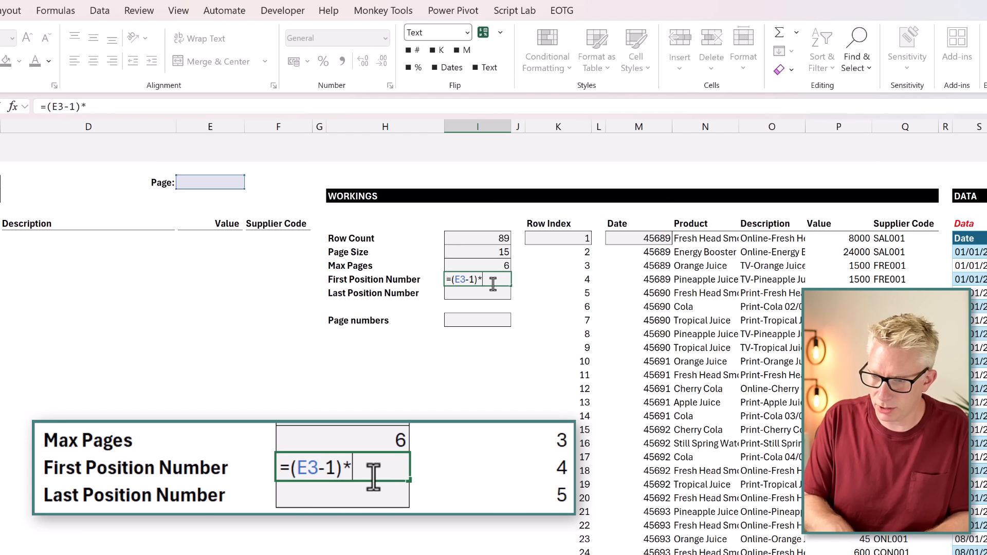
left_click(485, 250)
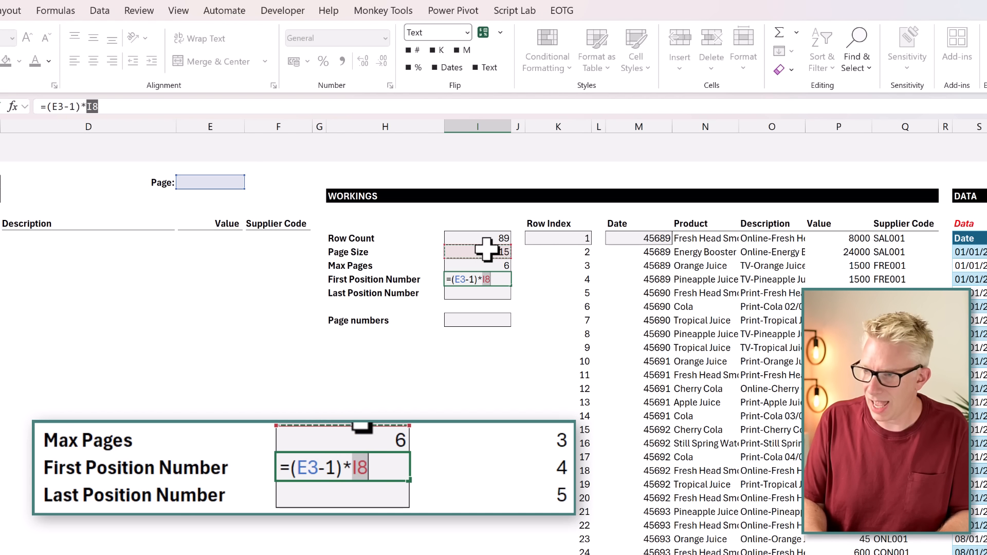
type("+1")
key("Return")
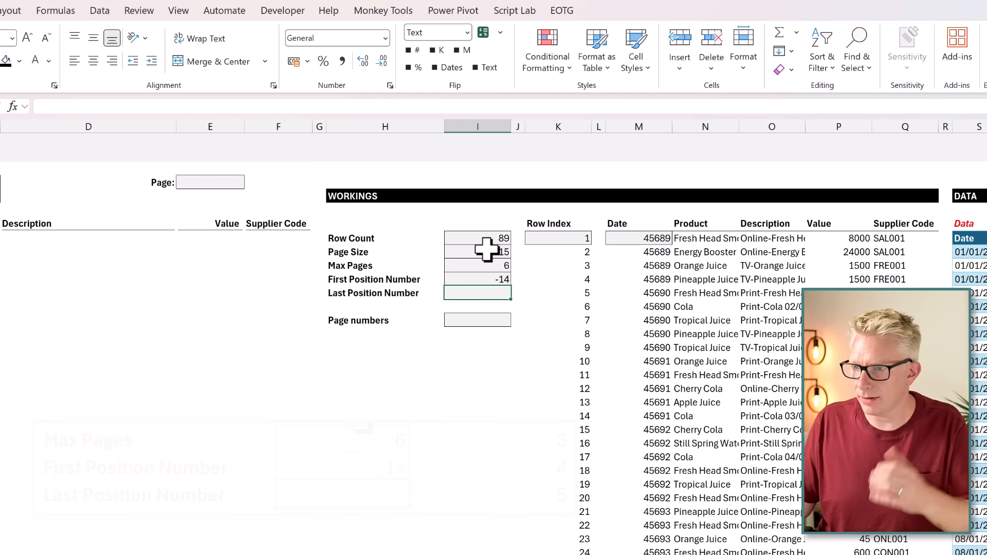
Step: Test the First Position Number formula by setting the Page cell E3 to 1 and to 2
left_click(216, 181)
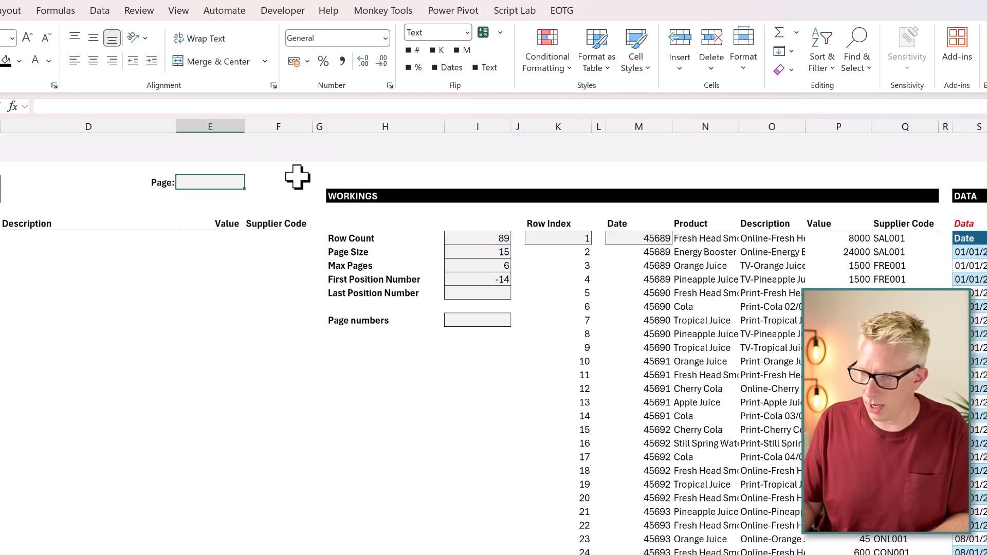
type("1")
key("Return")
left_click(490, 278)
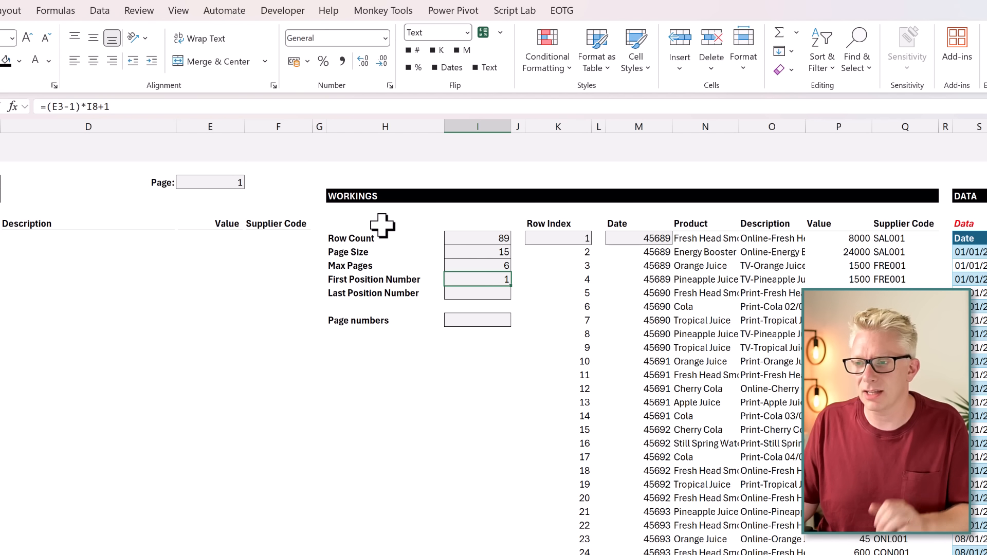
left_click(208, 184)
type("2")
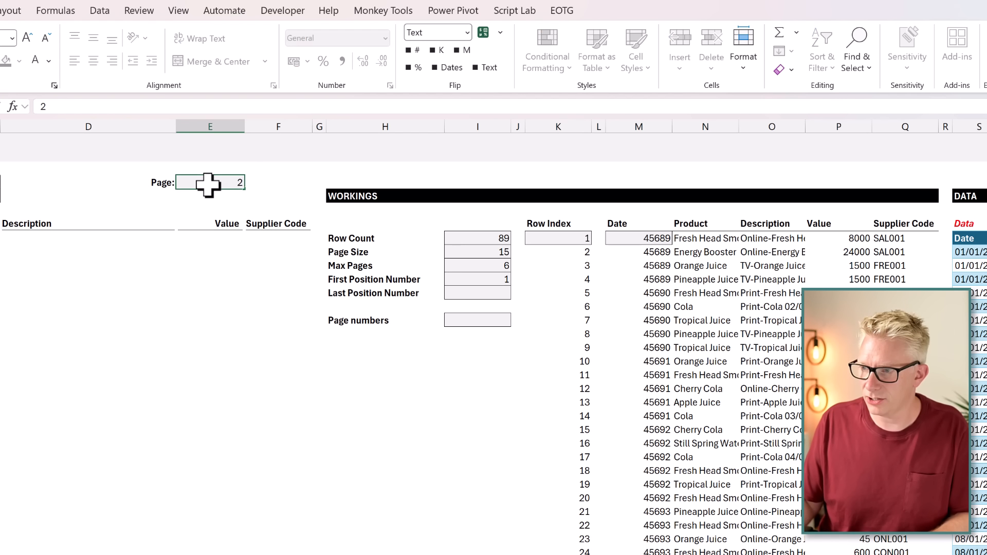
key("Return")
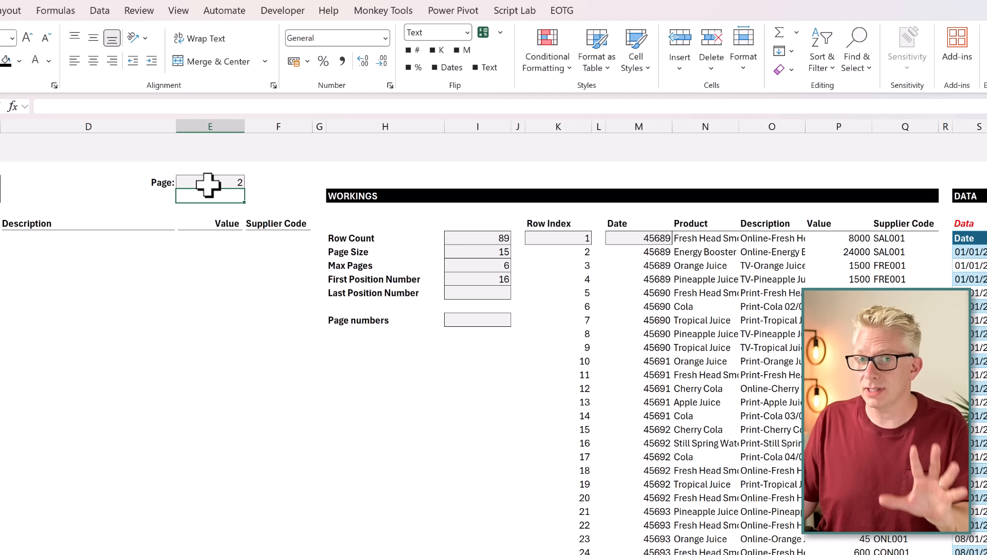
Step: Enter =I10+I8-1 in the Last Position Number cell I11
left_click(466, 294)
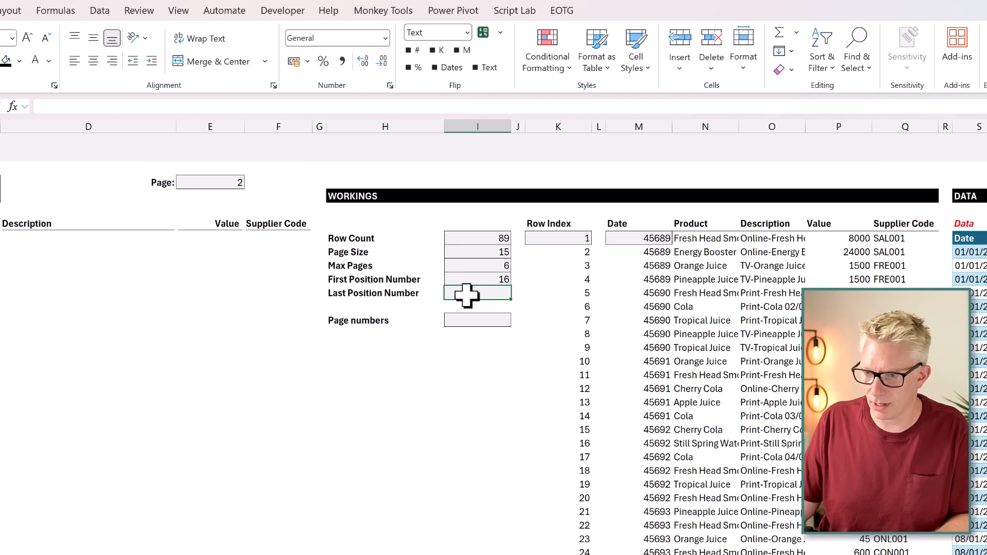
type("=")
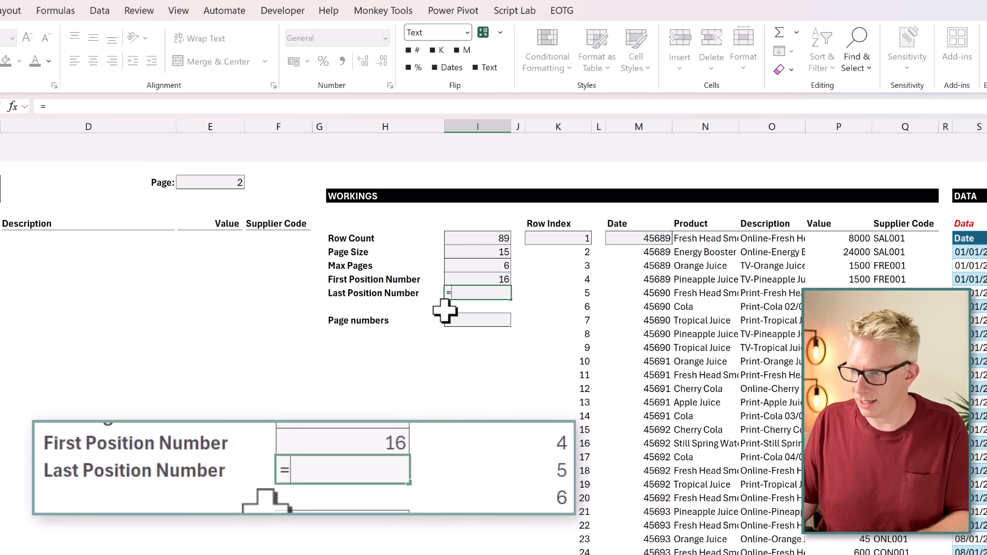
left_click(467, 279)
type("+")
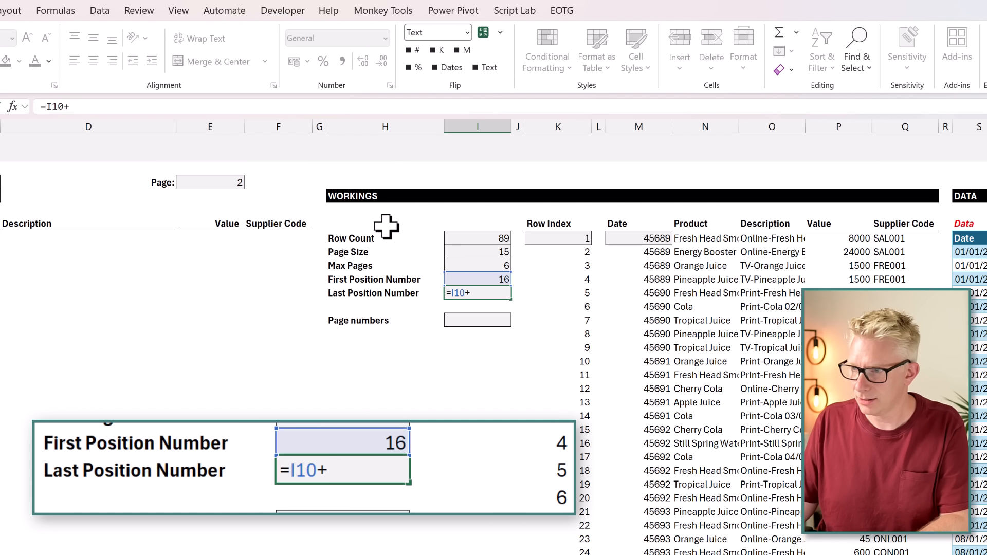
left_click(470, 251)
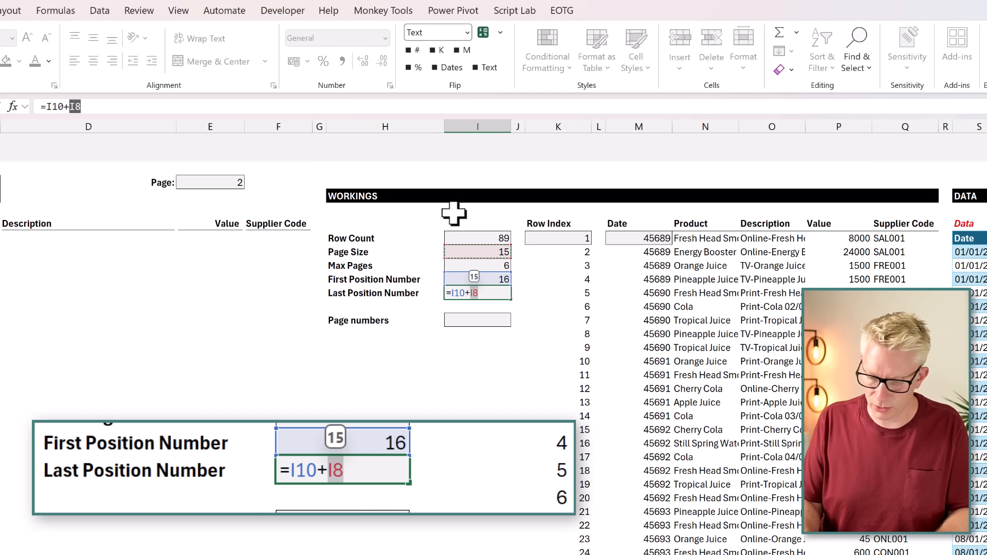
type("-1")
key("Return")
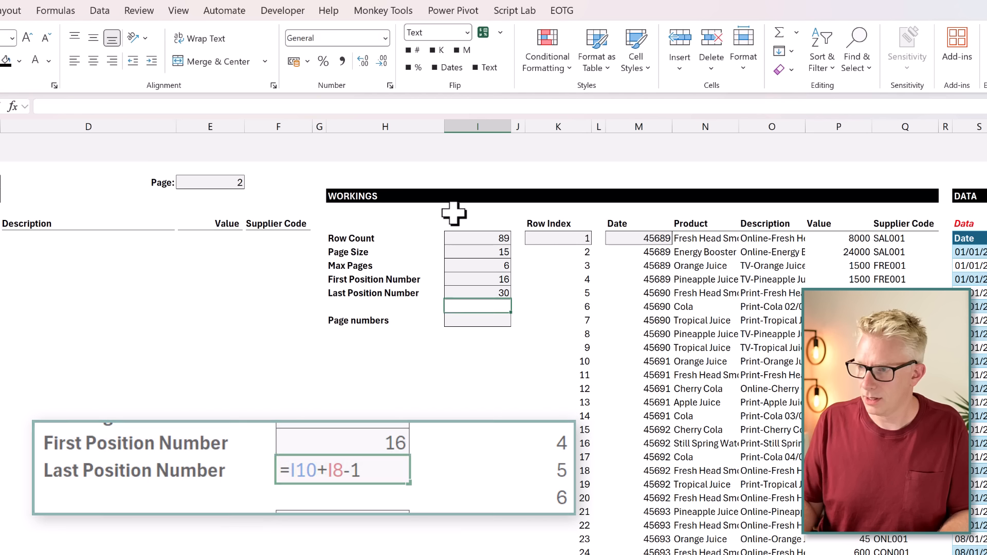
left_click(494, 279)
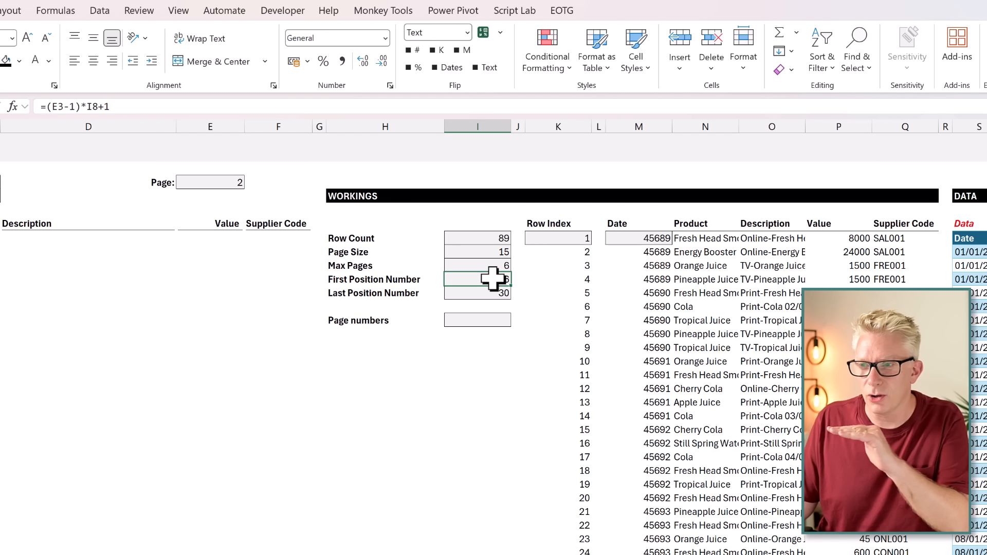
left_click(487, 294)
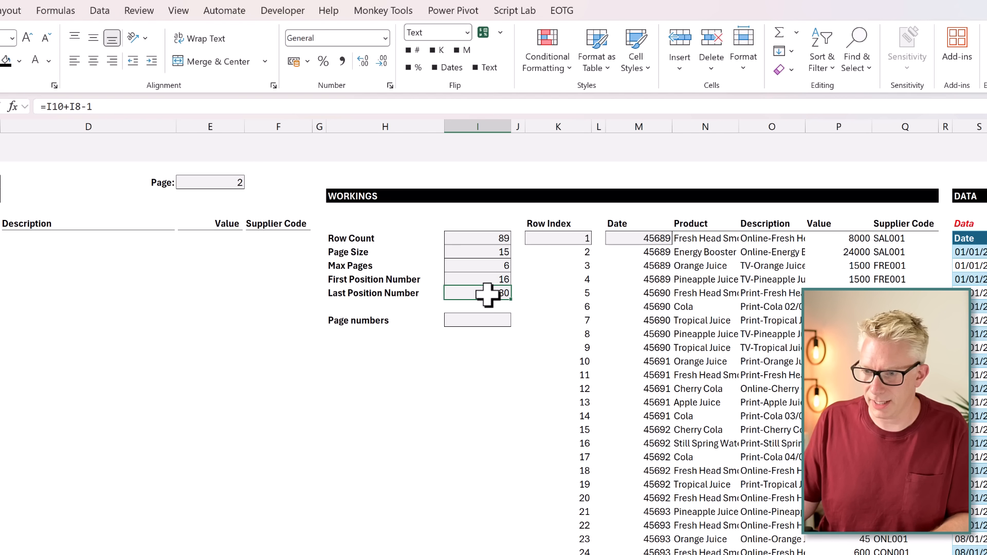
left_click(488, 321)
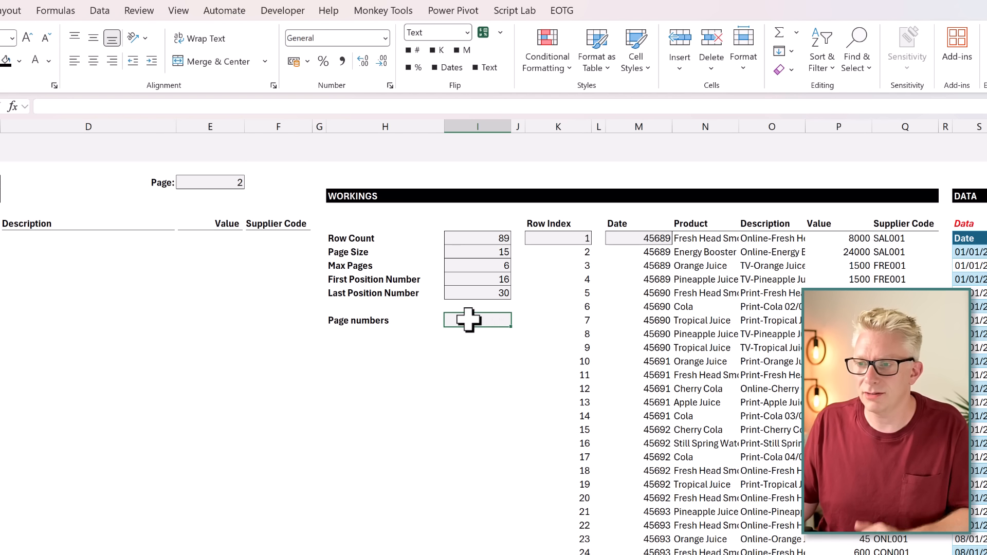
left_click(225, 182)
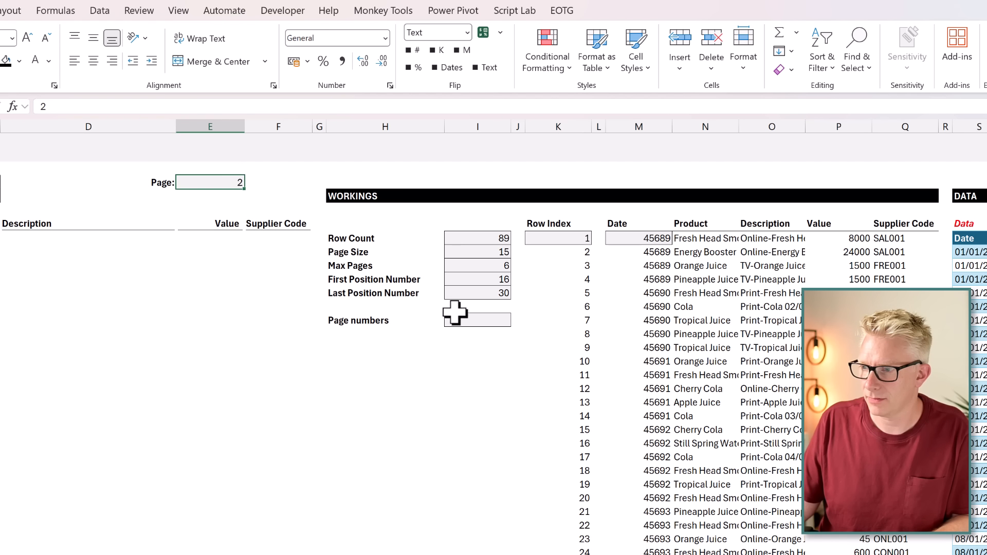
Step: Enter =SEQUENCE(I9) in the Page numbers cell I13 to list every available page number
left_click(467, 319)
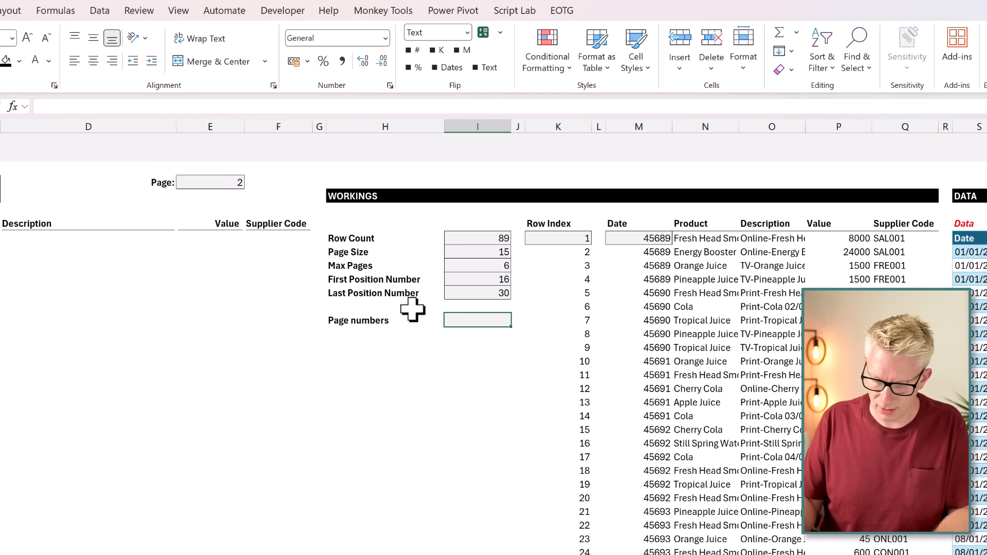
type("=SEQ")
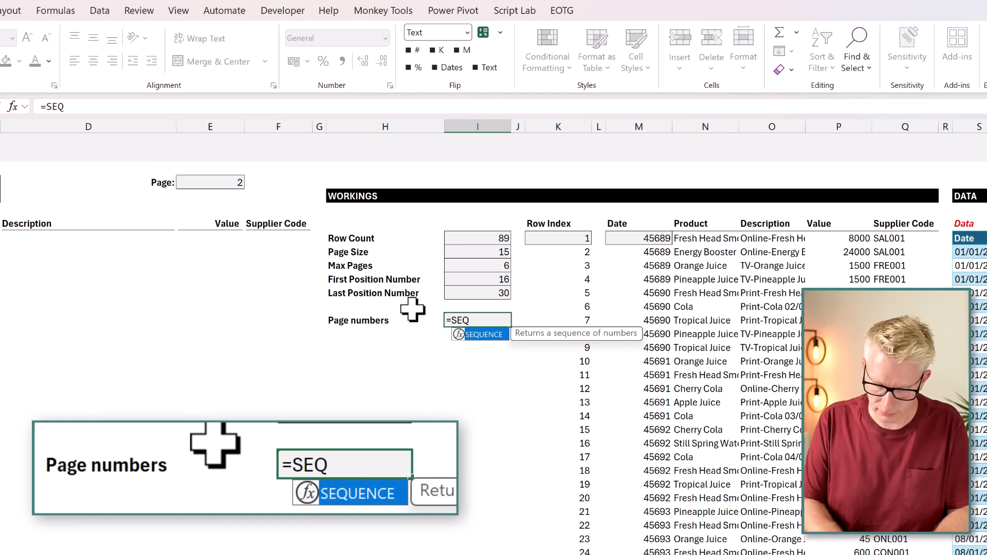
type("UENCE(")
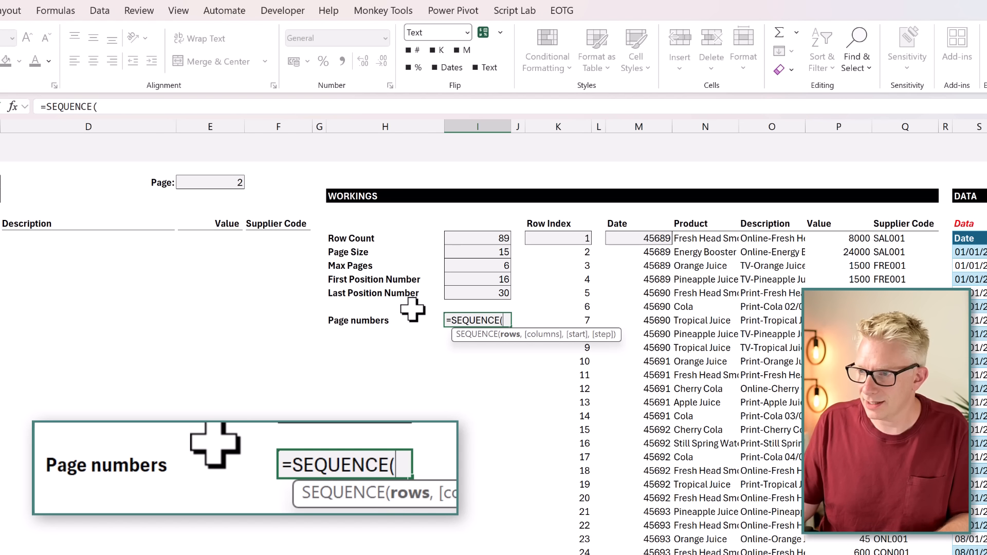
left_click(461, 263)
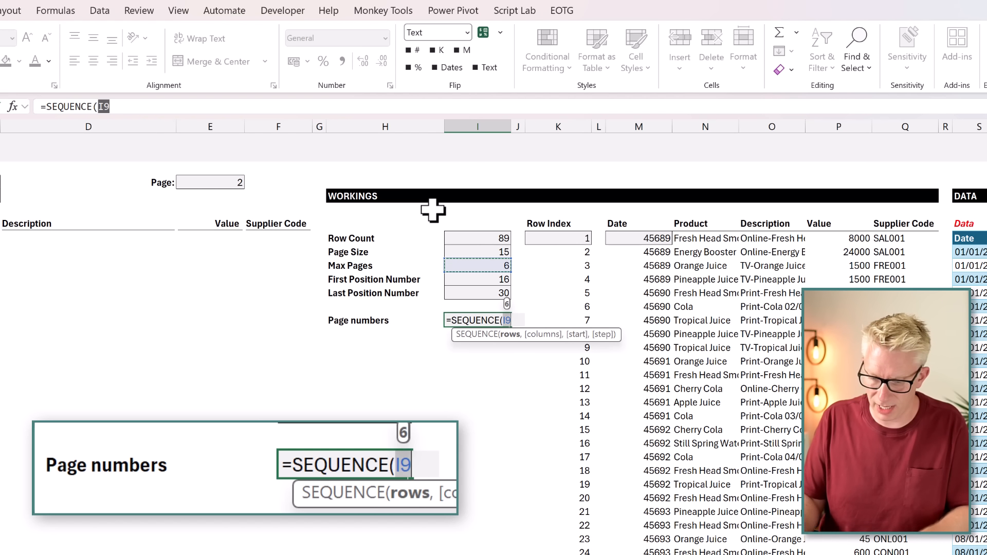
type(")")
key("ctrl+Return")
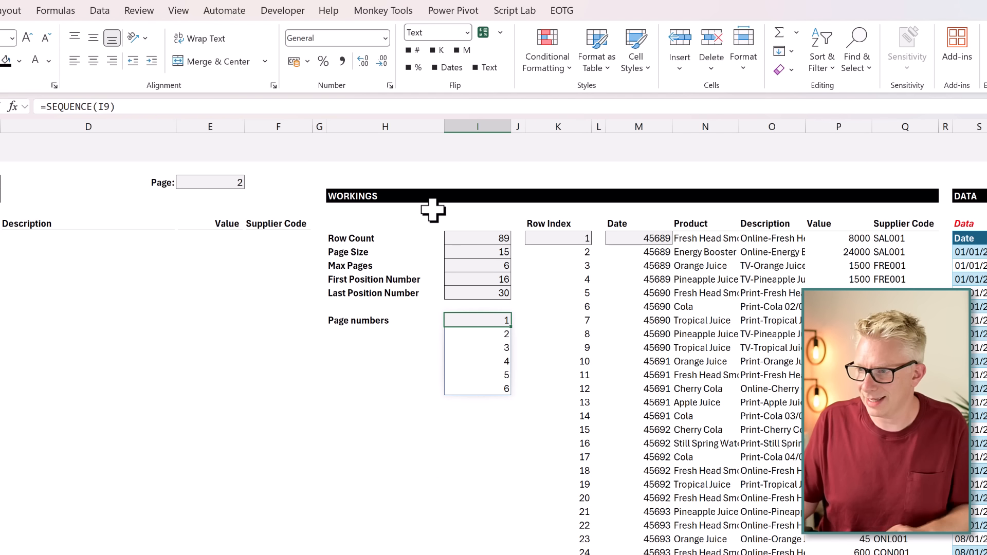
left_click(472, 263)
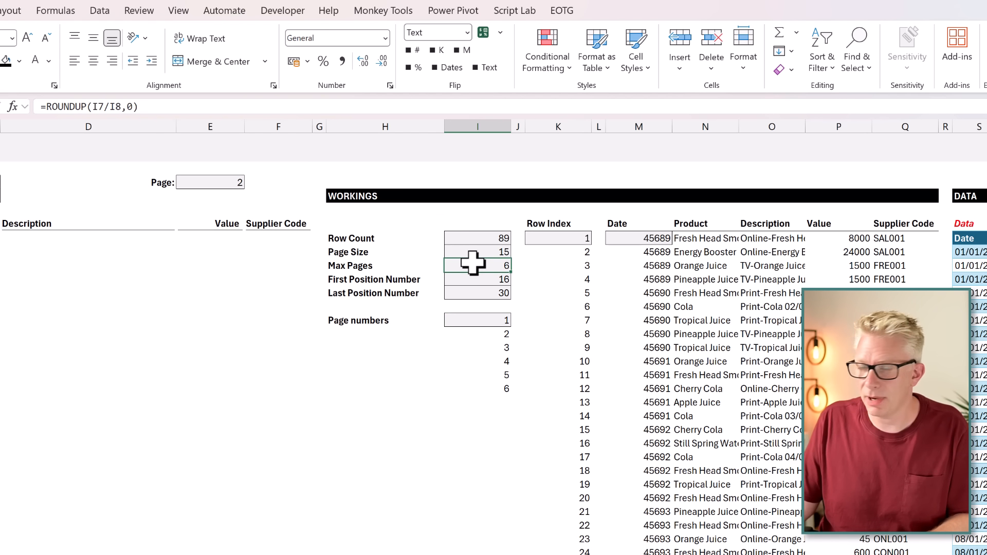
left_click_drag(489, 320, 493, 386)
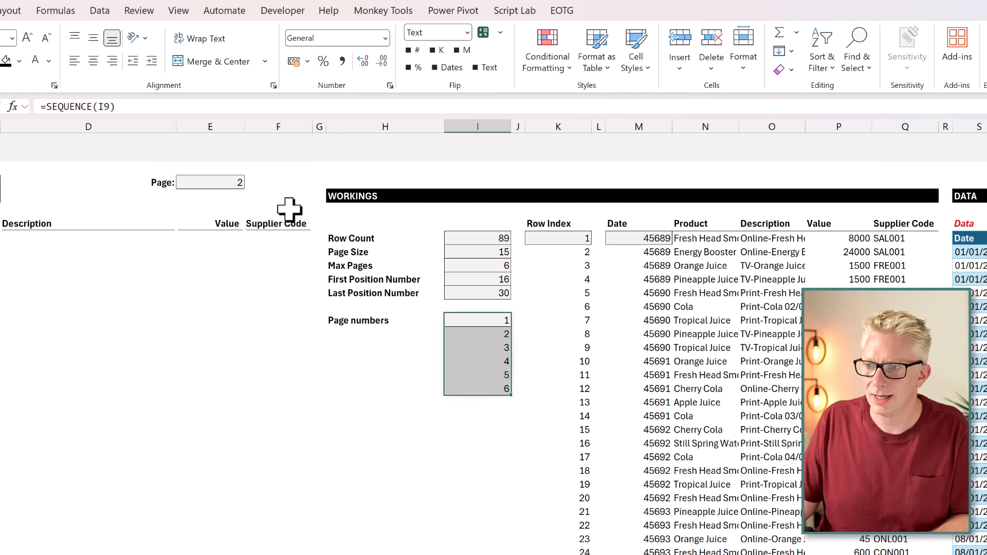
Step: Add list data validation to the Page cell E3 with the spilled range =$I$13# as its source
left_click(230, 182)
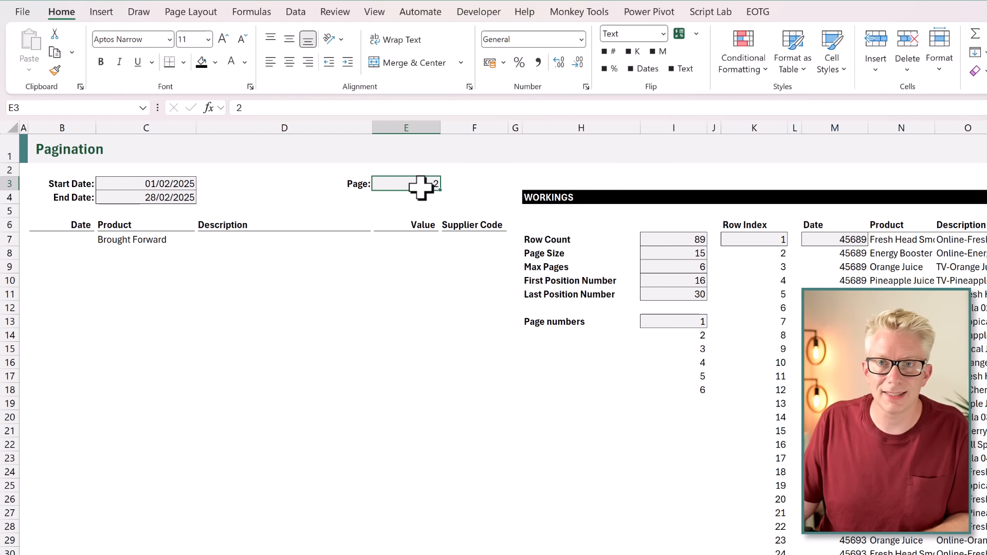
left_click(296, 12)
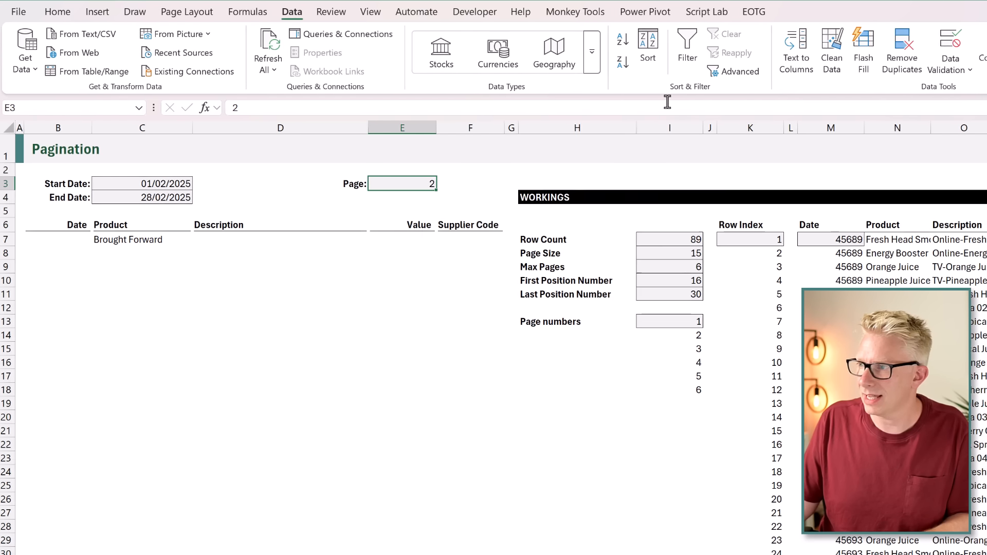
left_click(757, 64)
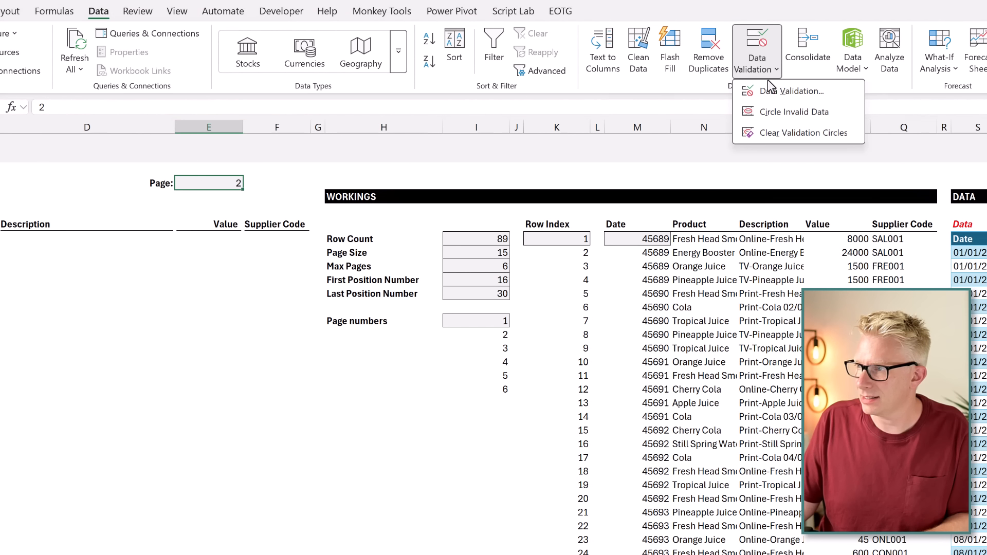
left_click(771, 89)
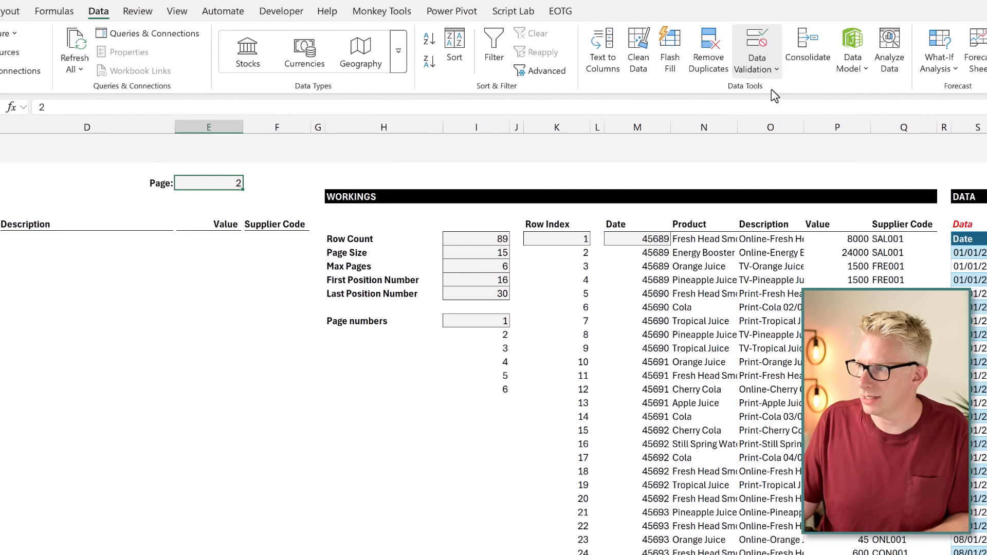
left_click(119, 301)
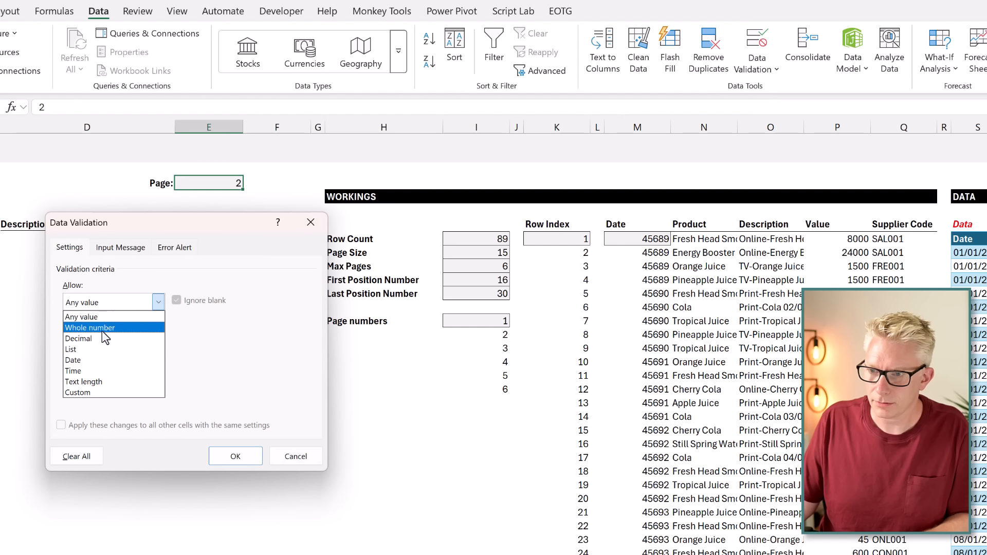
left_click(97, 344)
left_click(101, 368)
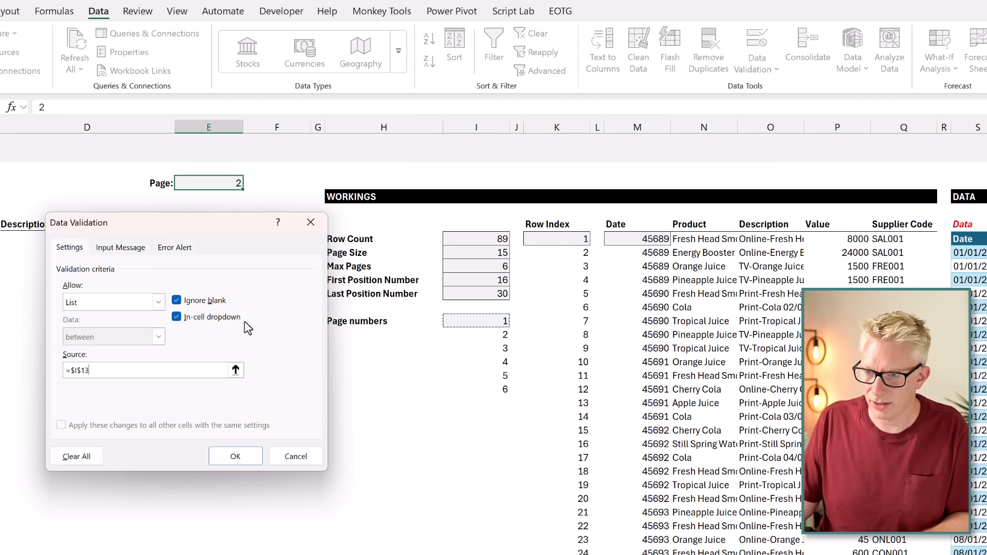
type("#")
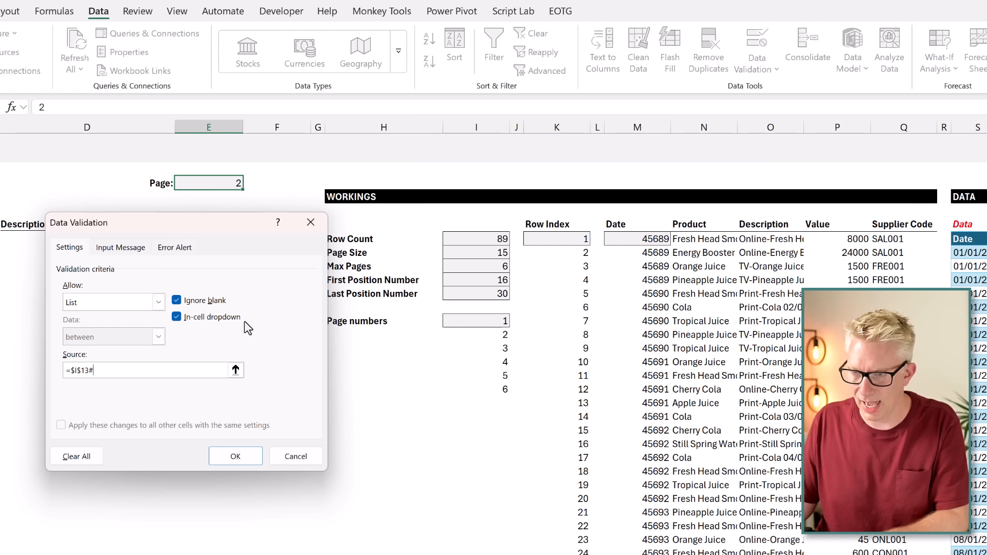
left_click(236, 456)
Step: Test the Page cell's dropdown list by choosing pages 3, 5 and 1
left_click(250, 184)
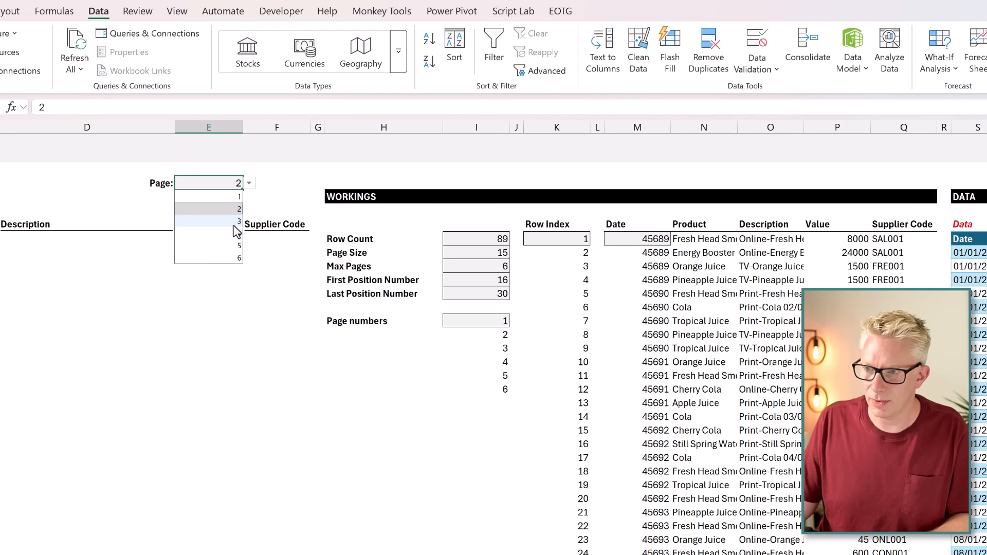
left_click(236, 222)
left_click(250, 184)
left_click(234, 246)
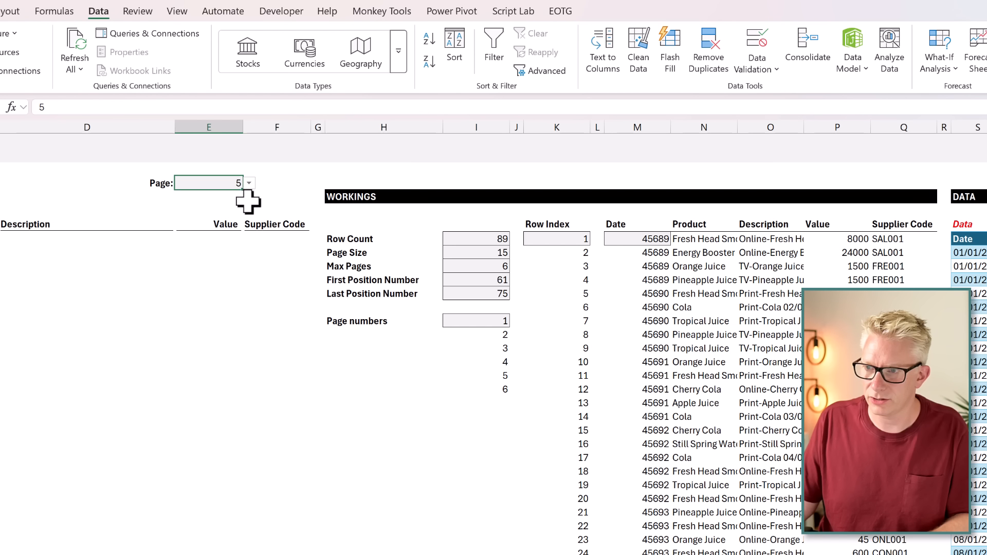
left_click(250, 184)
left_click(231, 197)
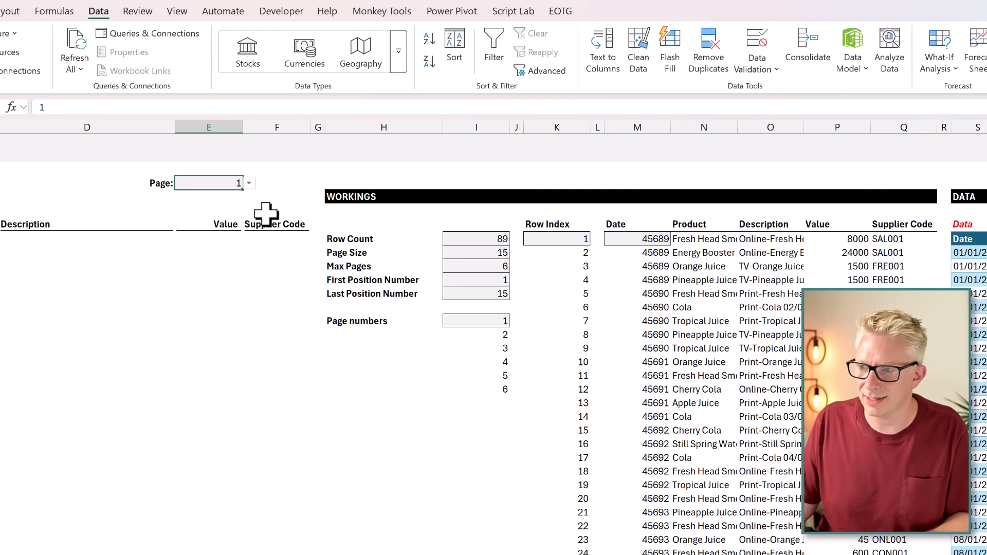
Step: Enter ="of "&I9 in cell F3 to show the maximum number of pages beside the Page cell
left_click(272, 182)
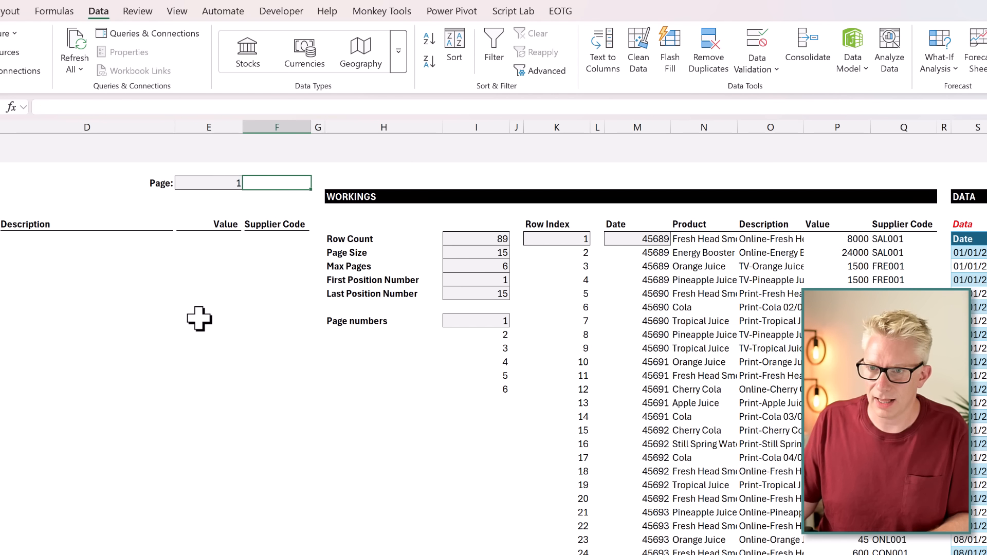
type("=\"of \"&")
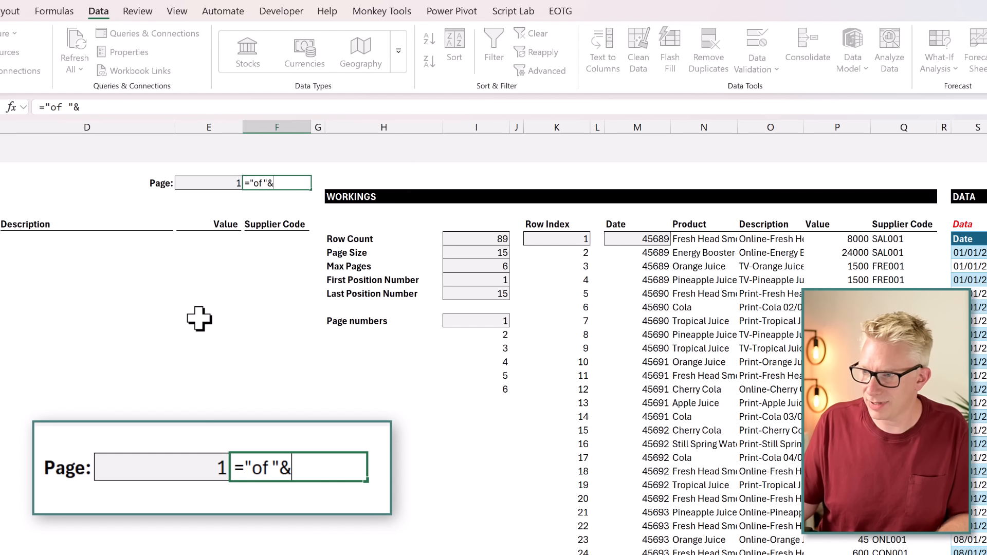
left_click(476, 266)
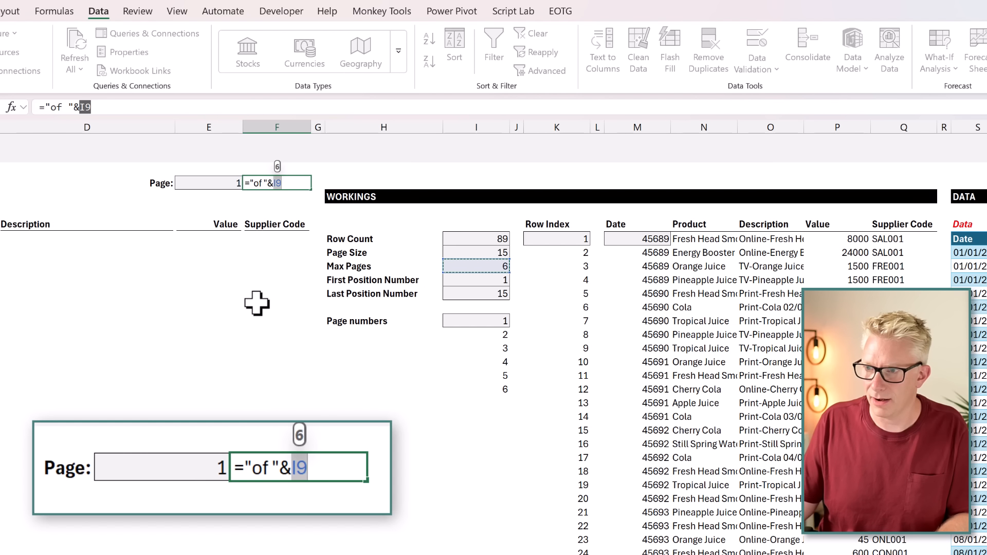
key("ctrl+Return")
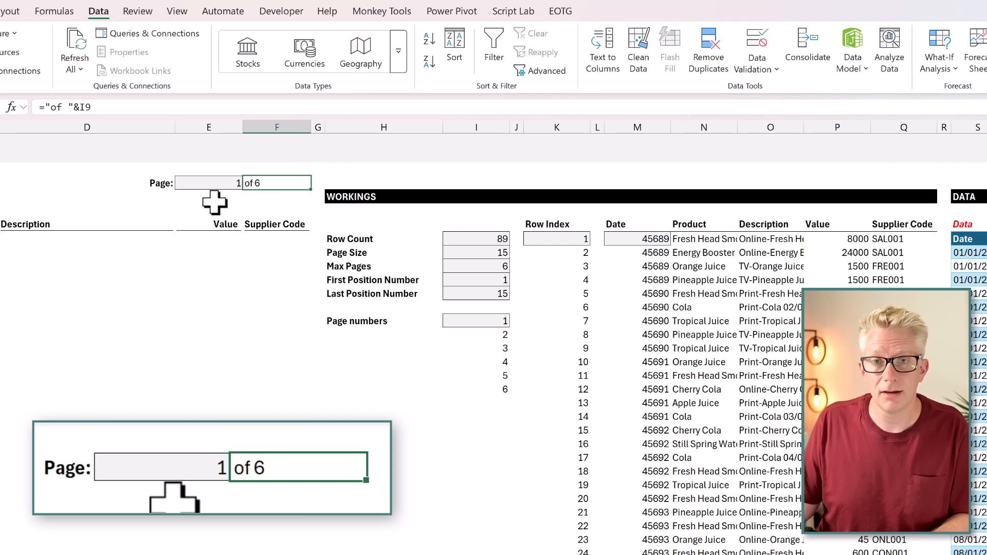
Step: Choose page 4 from the Page cell's dropdown list
left_click(230, 182)
left_click(248, 183)
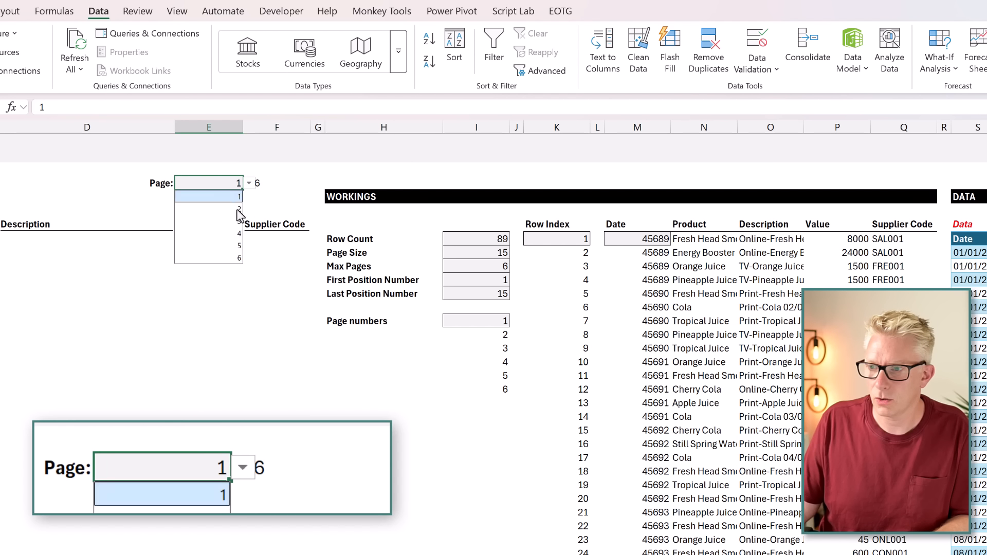
left_click(238, 233)
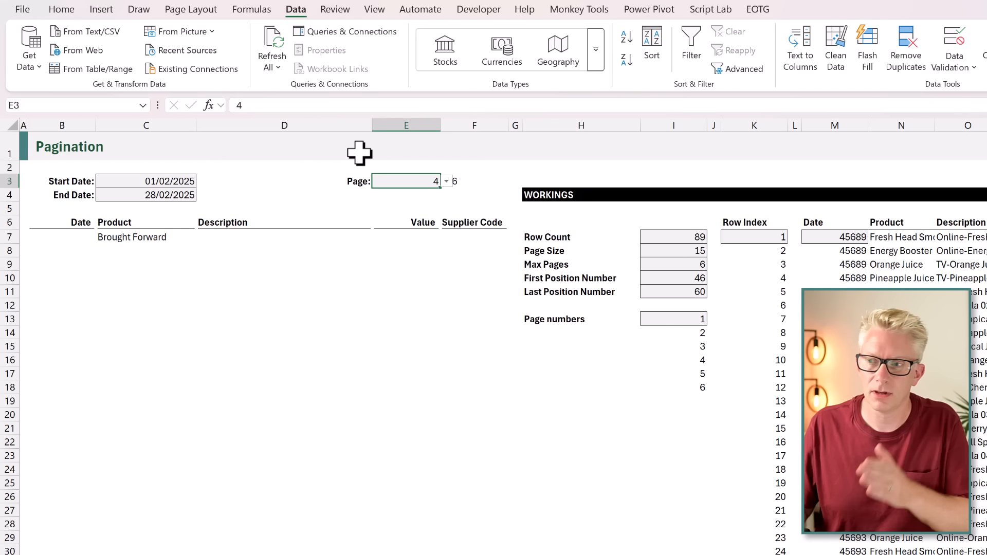
Step: Start a FILTER formula in the Brought Forward Value cell E7 with the spilled range M7# as its array
left_click(401, 236)
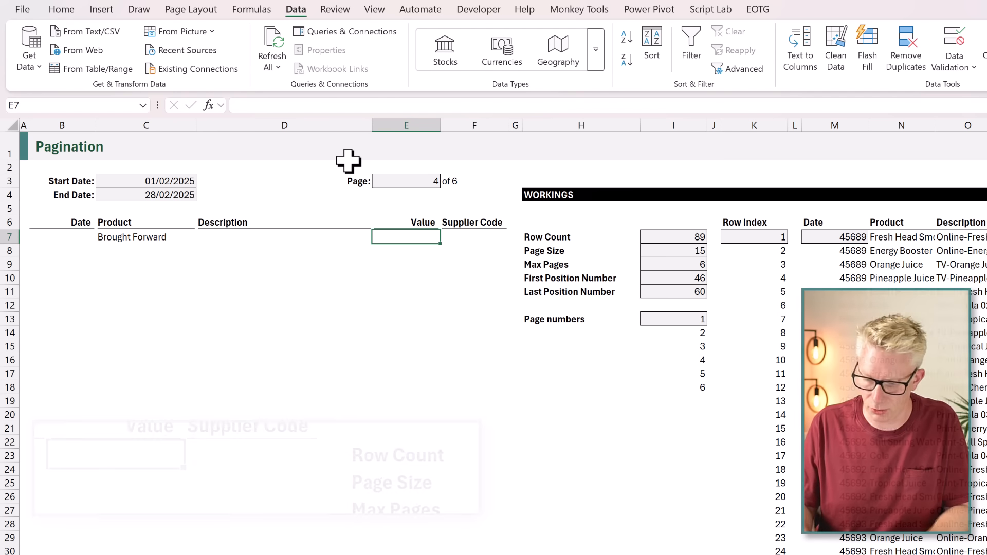
type("=FILTER(")
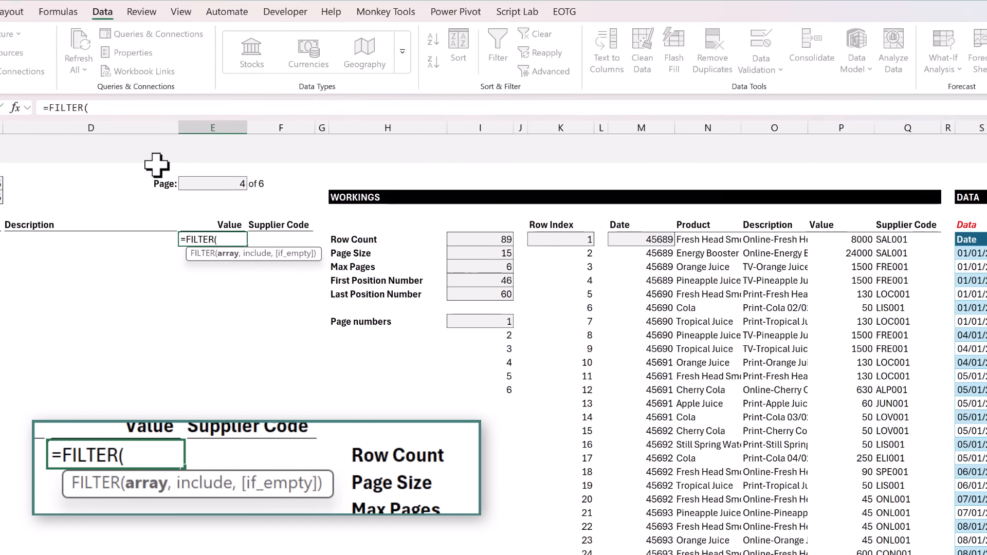
left_click(649, 238)
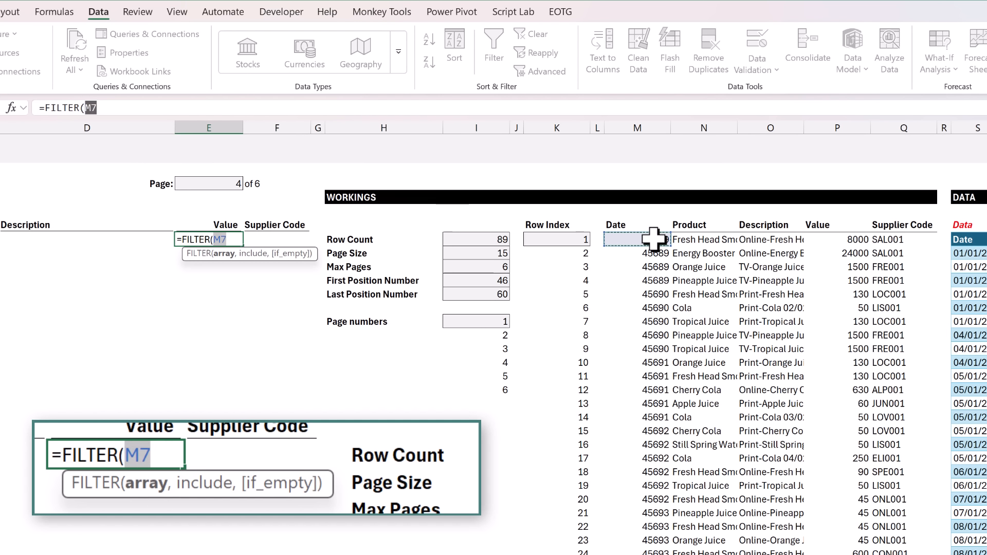
type("#")
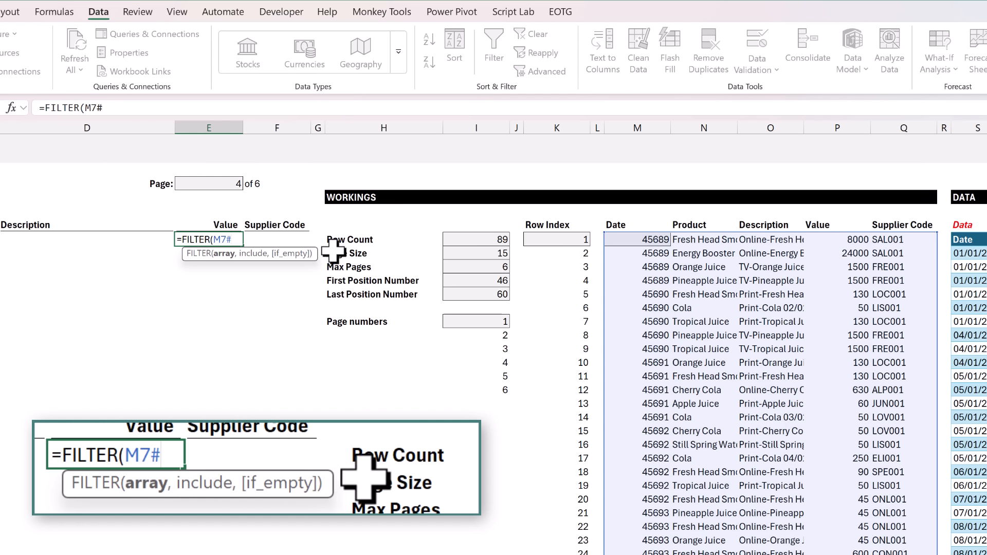
Step: Wrap M7# in CHOOSECOLS within the E7 formula so that FILTER's array is only column 4: CHOOSECOLS(M7#,4)
left_click(213, 240)
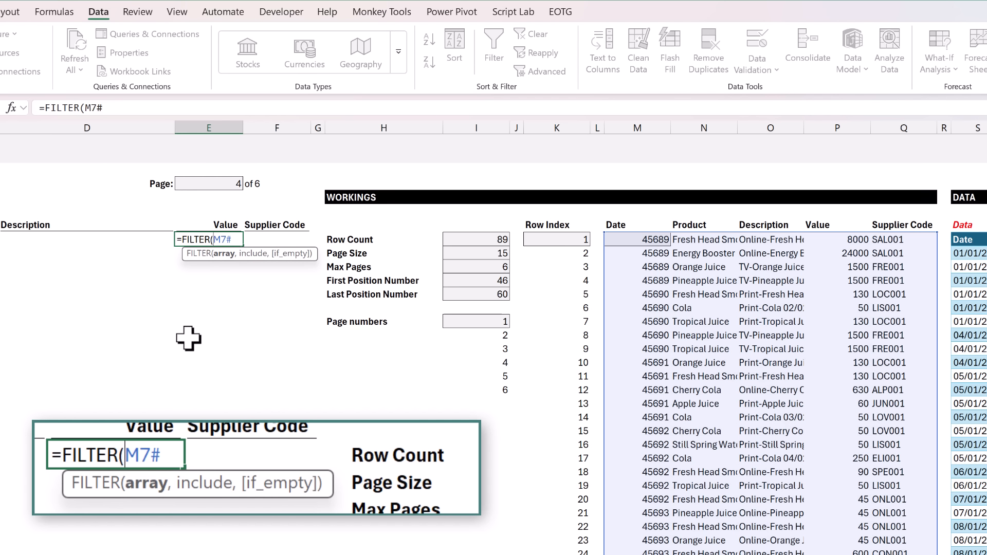
type("CHOOSE")
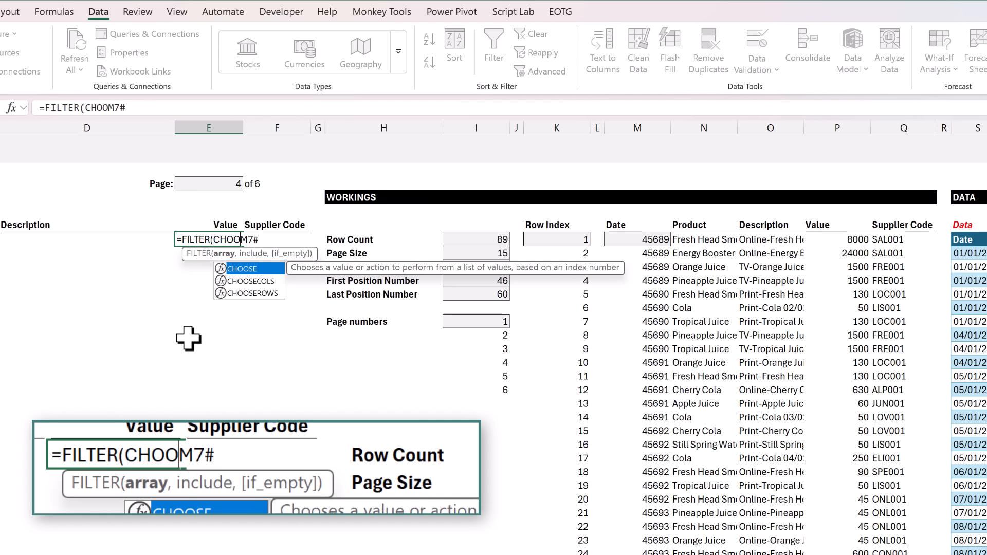
type("CO")
key("Tab")
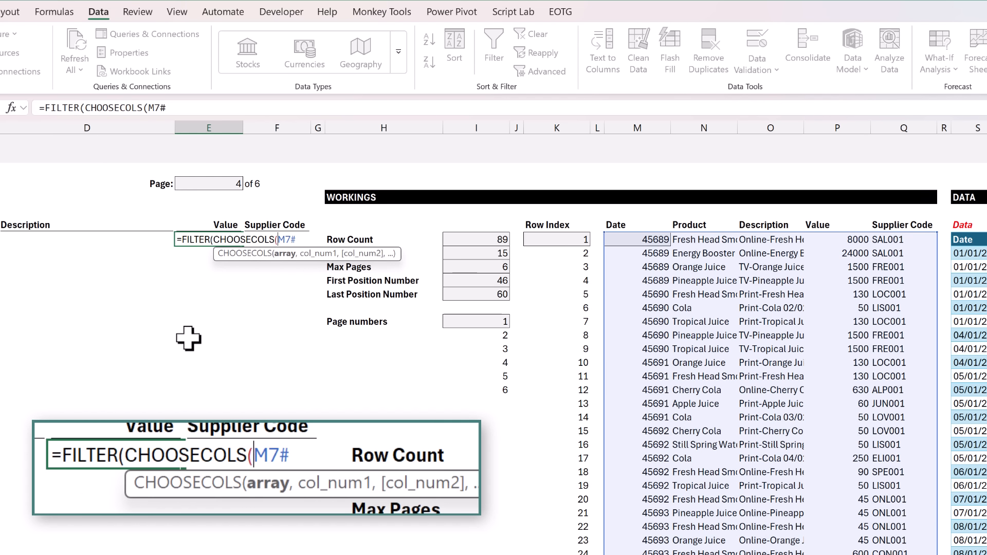
key("Right")
key("Right")
key("Right")
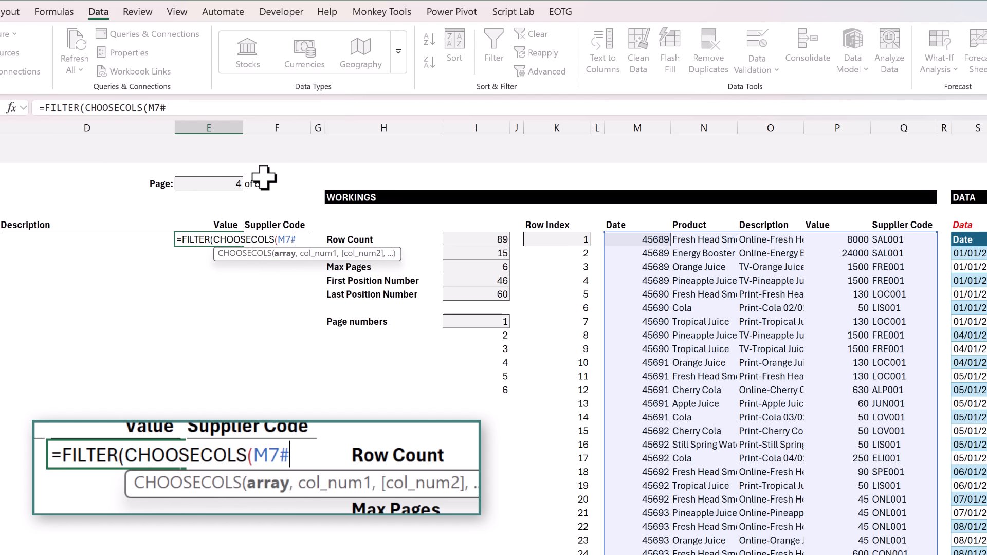
type(",")
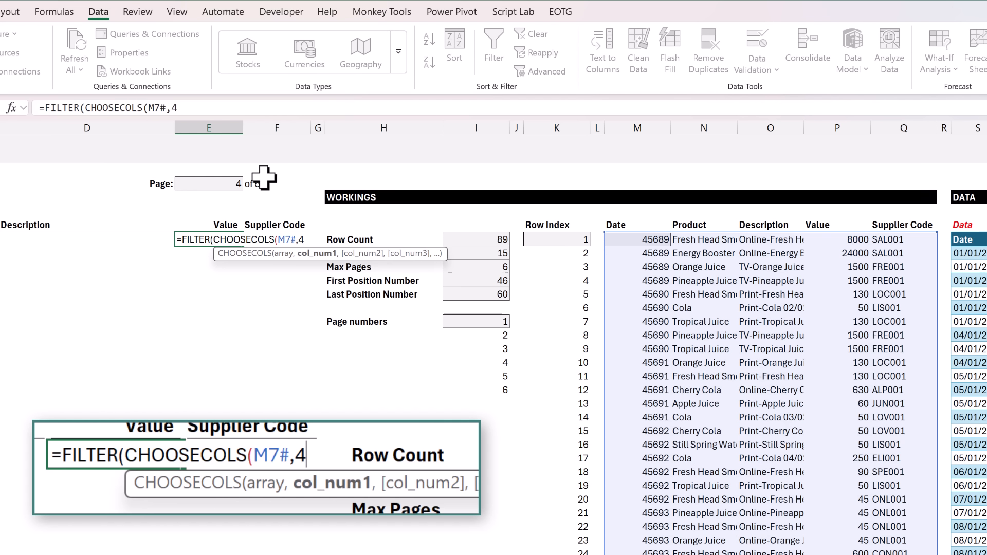
type("4),")
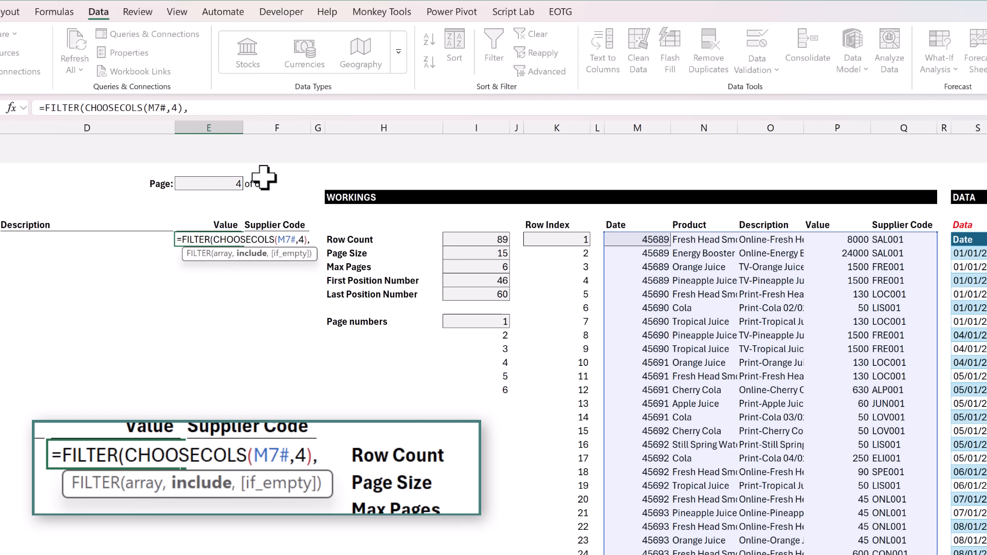
Step: Complete the E7 FILTER with the include condition K7#<I10 and 0 as the if_empty value
left_click(536, 238)
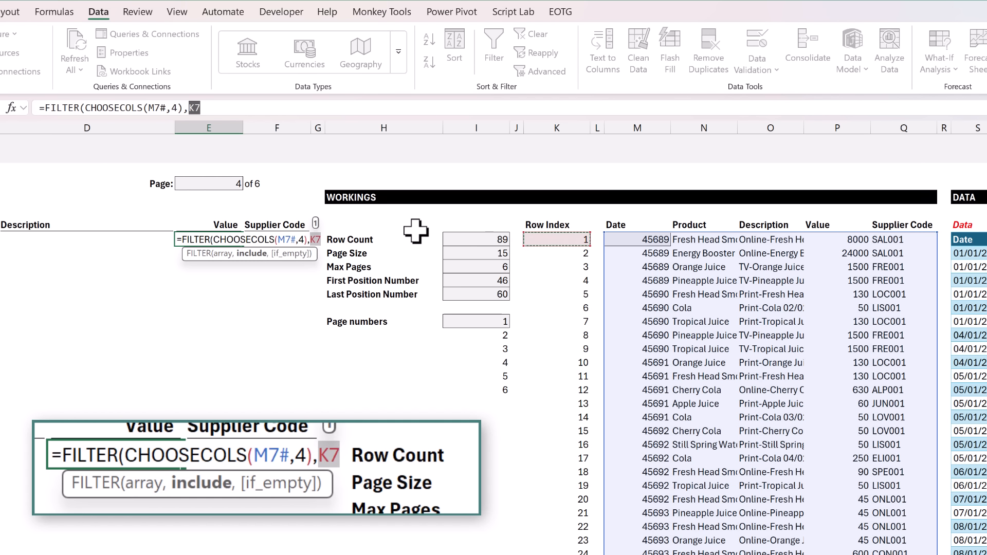
type("#")
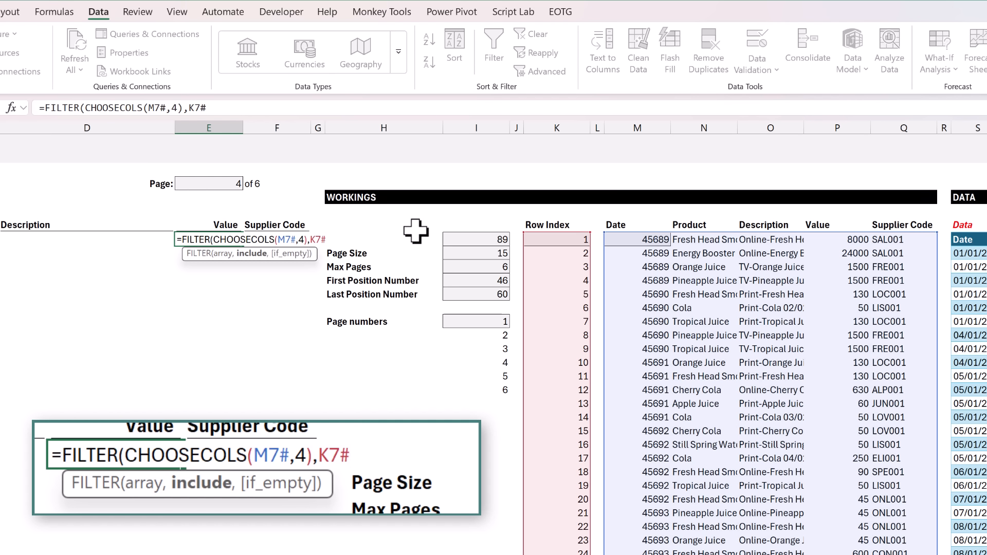
type("<")
left_click(469, 280)
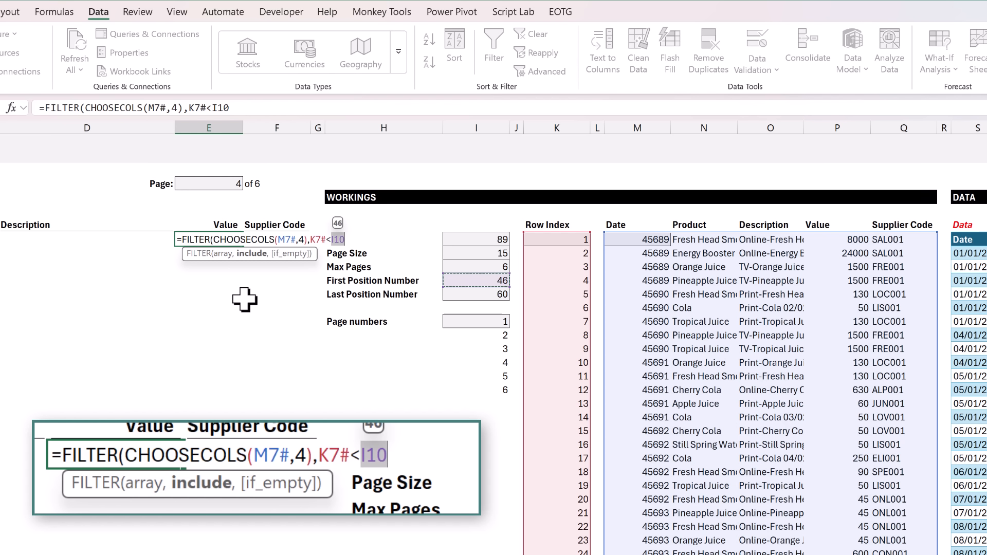
type(",0")
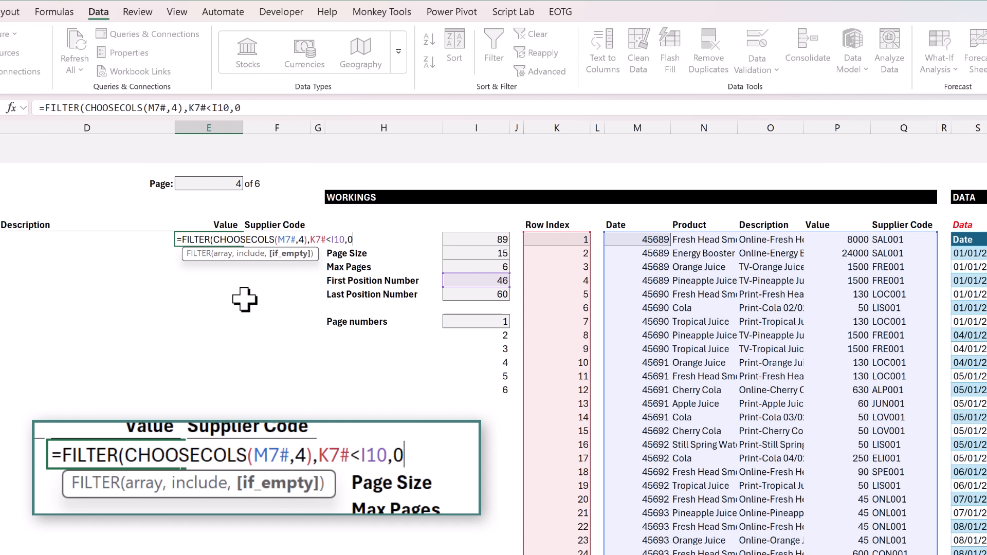
type(")")
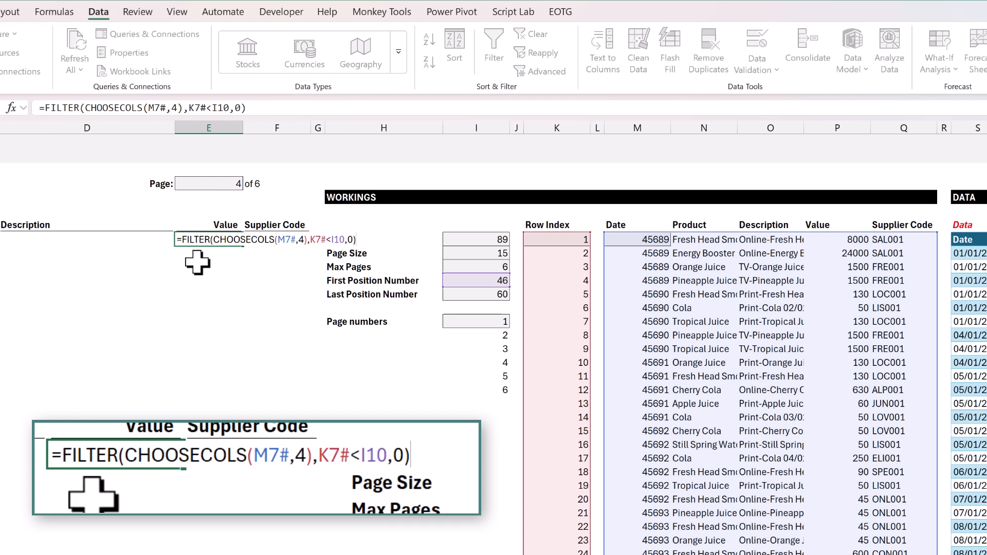
Step: Wrap the E7 formula in SUM and enter it as =SUM(FILTER(CHOOSECOLS(M7#,4),K7#<I10,0))
left_click(181, 240)
type("SUM(")
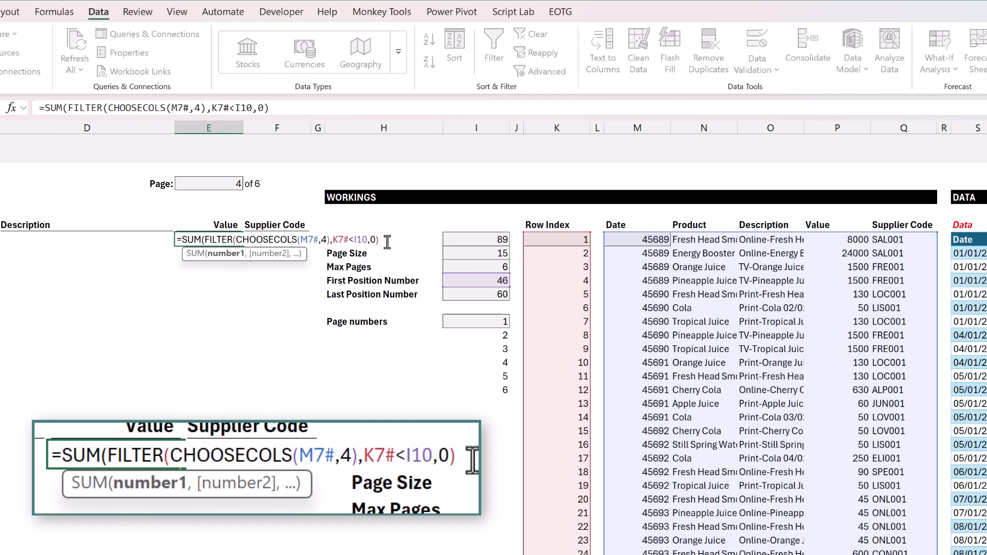
type(")")
key("Return")
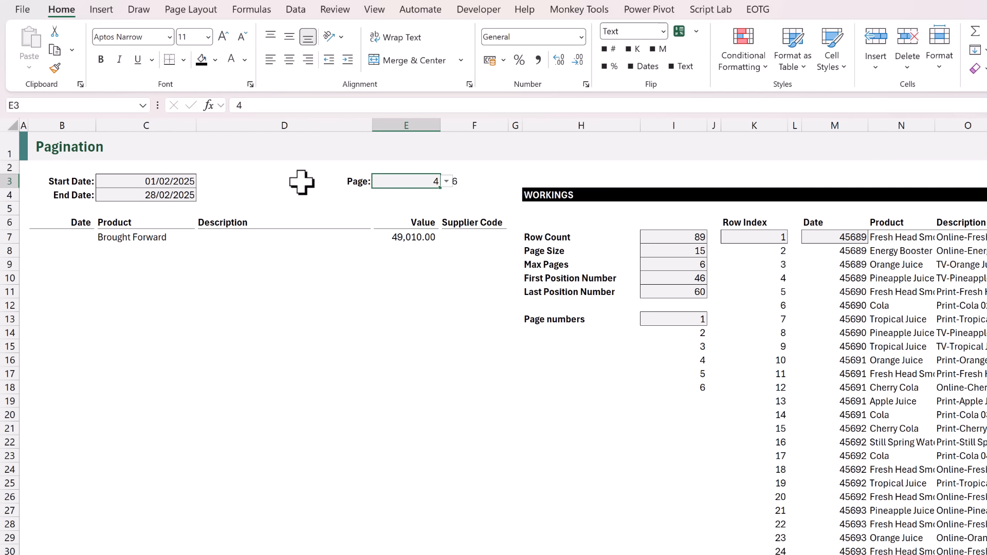
Step: Start a FILTER formula in cell B8 below the Date header, using the spilled range M7# as its array
left_click(69, 247)
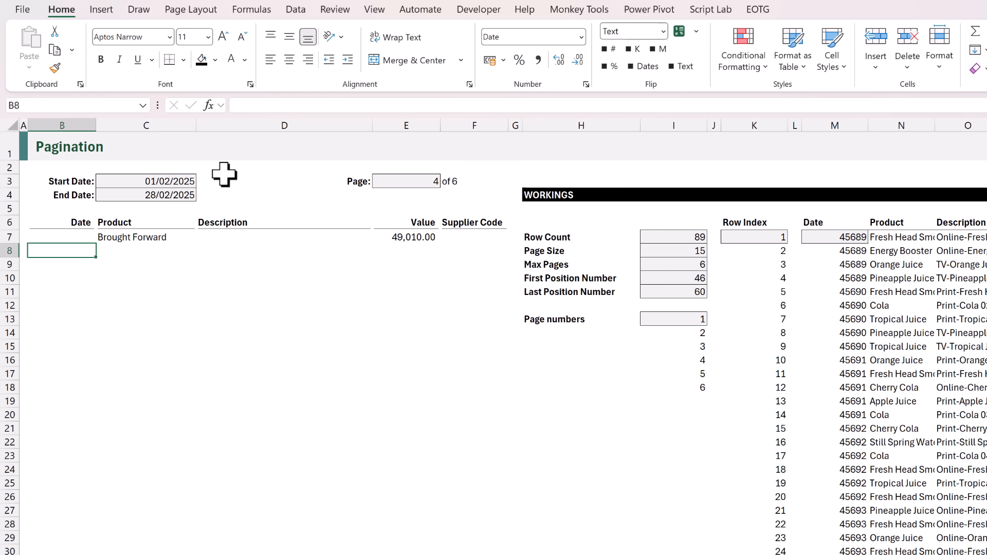
type("=FILTER(")
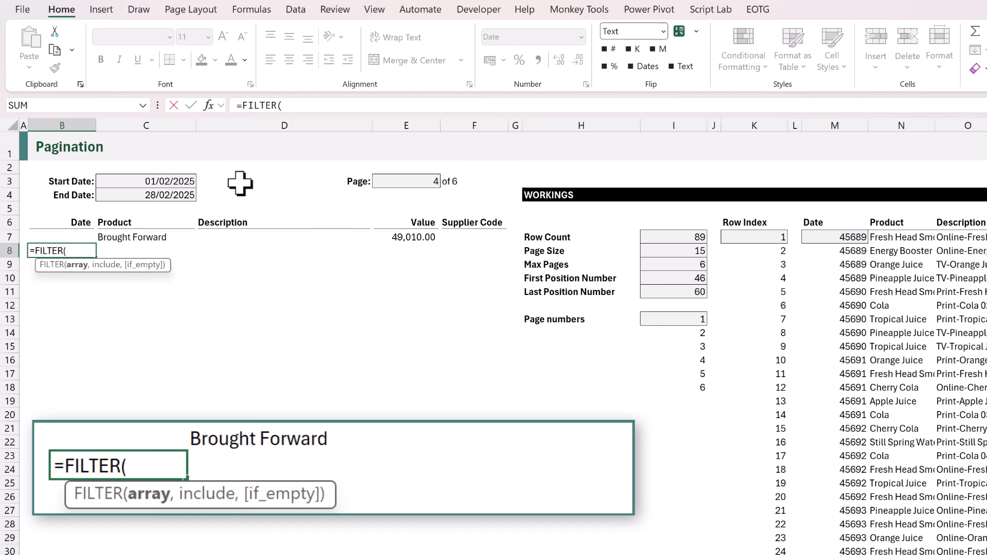
left_click(843, 232)
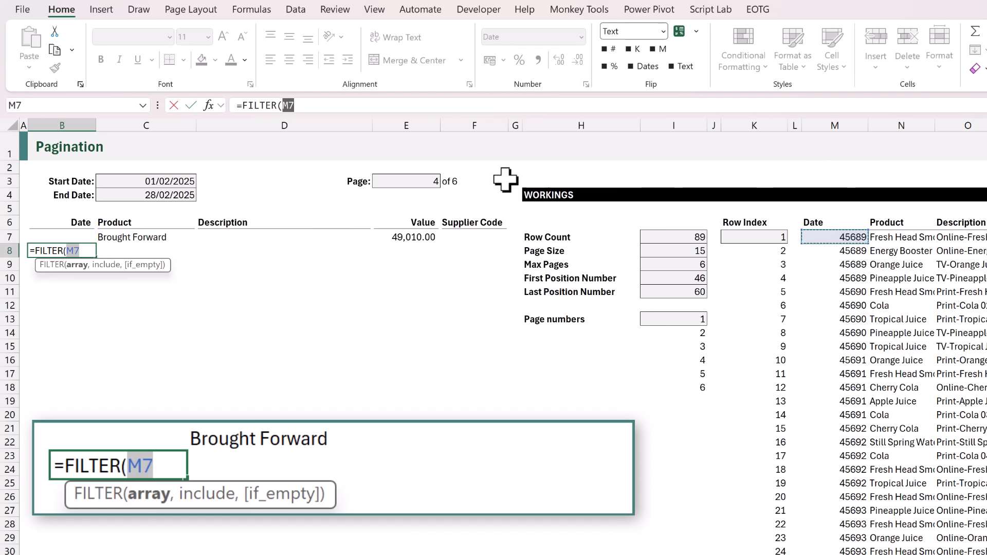
type("#,")
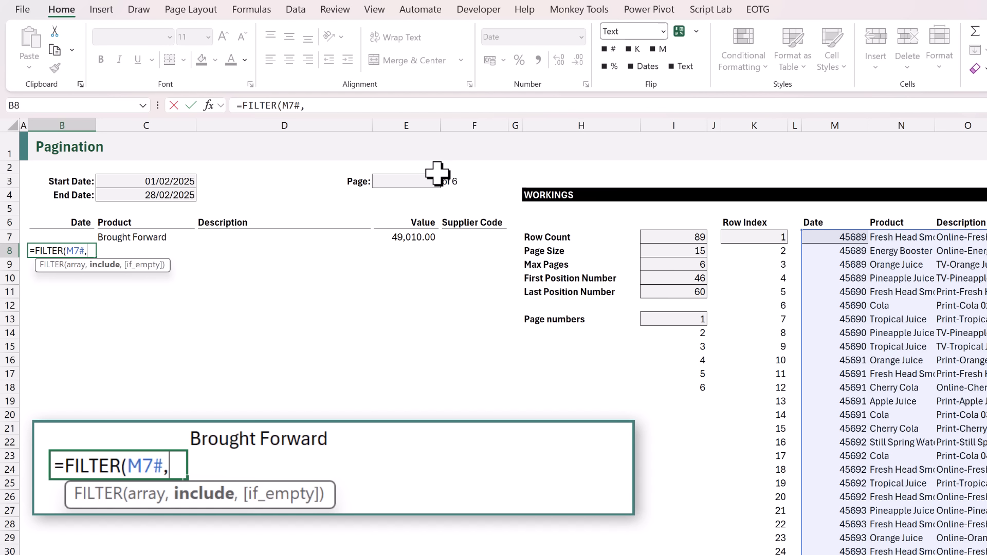
Step: Add the include condition (K7#>=I10) to the B8 formula, comparing the row index with the First Position Number
type("(")
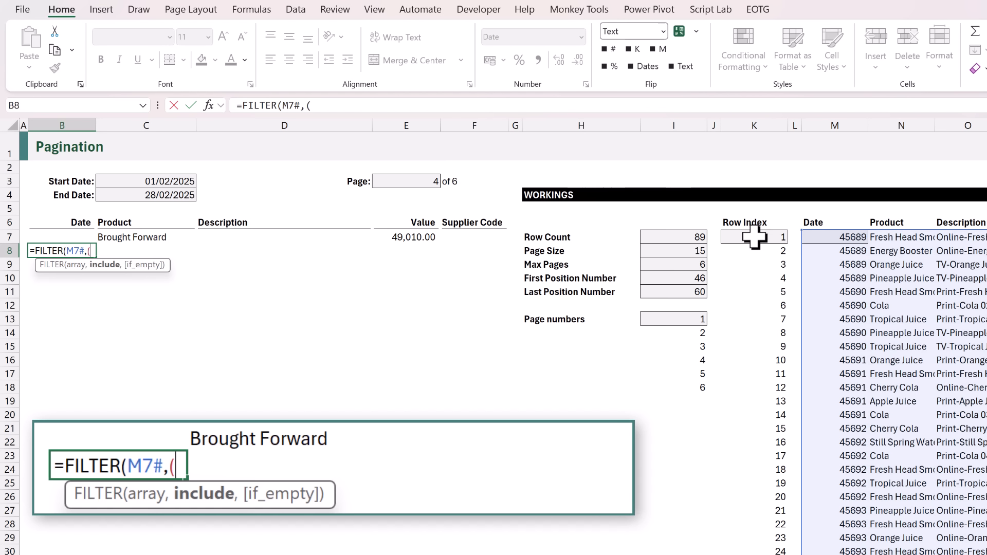
left_click(753, 236)
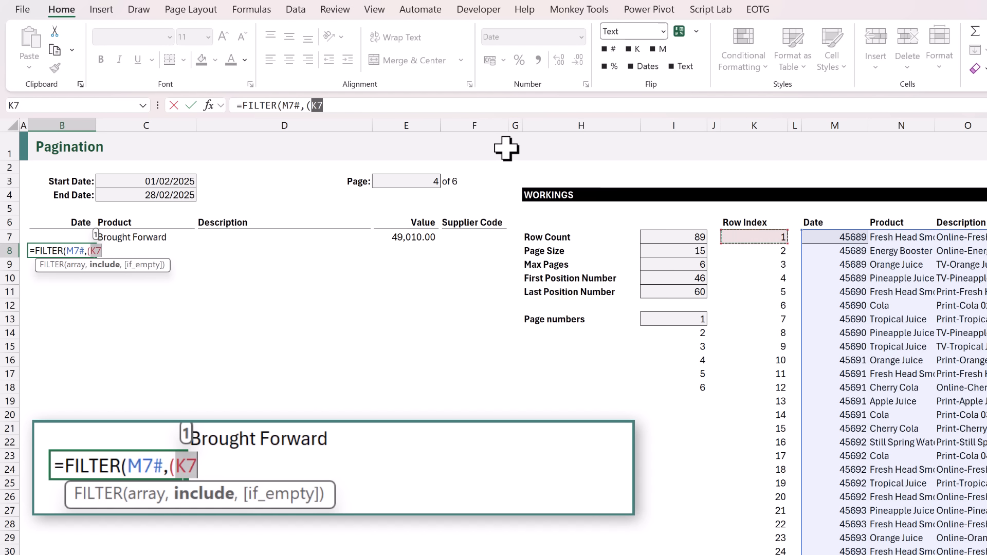
type("#")
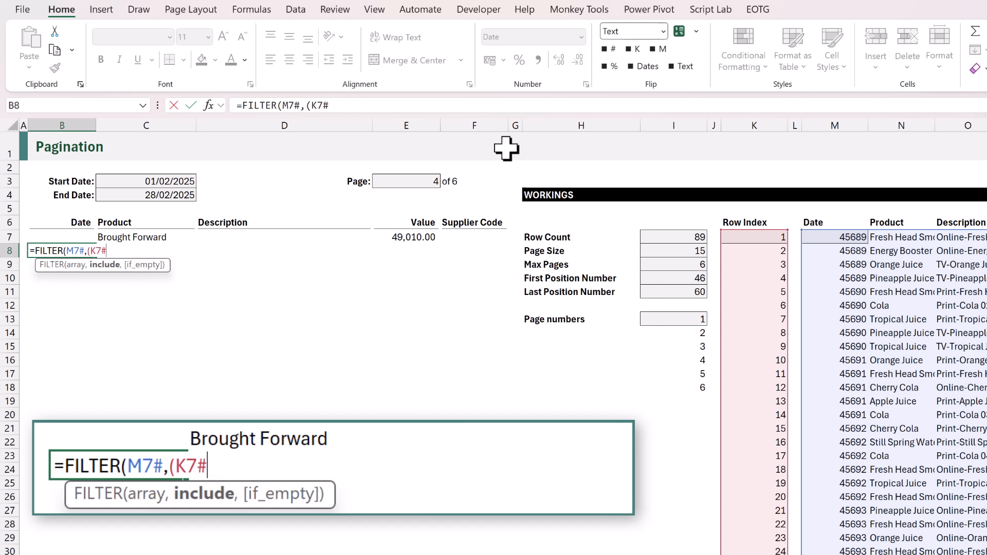
type(">=")
left_click(688, 277)
type(")")
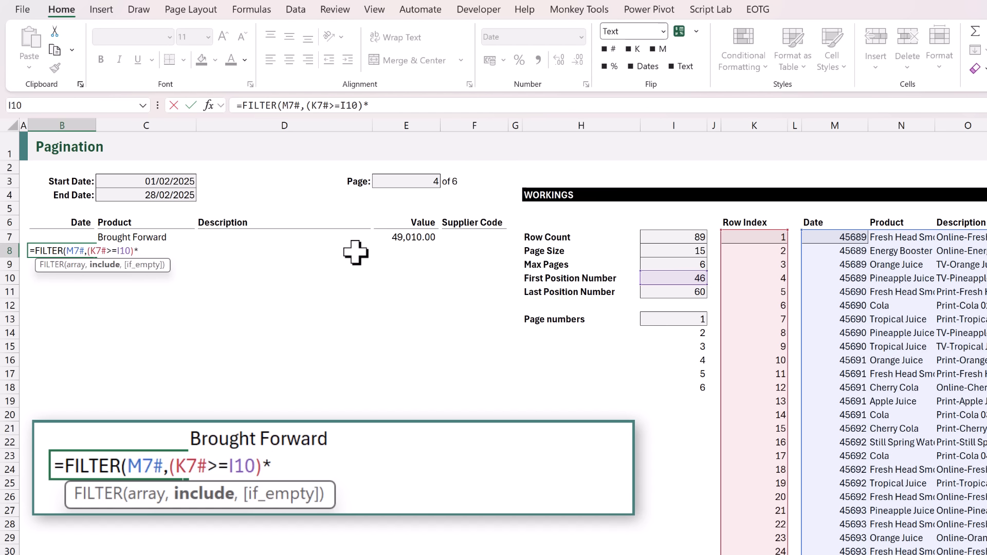
Step: Multiply the B8 include condition by (K7#<=I11) to limit the row index to the Last Position Number
type("*(")
left_click(752, 236)
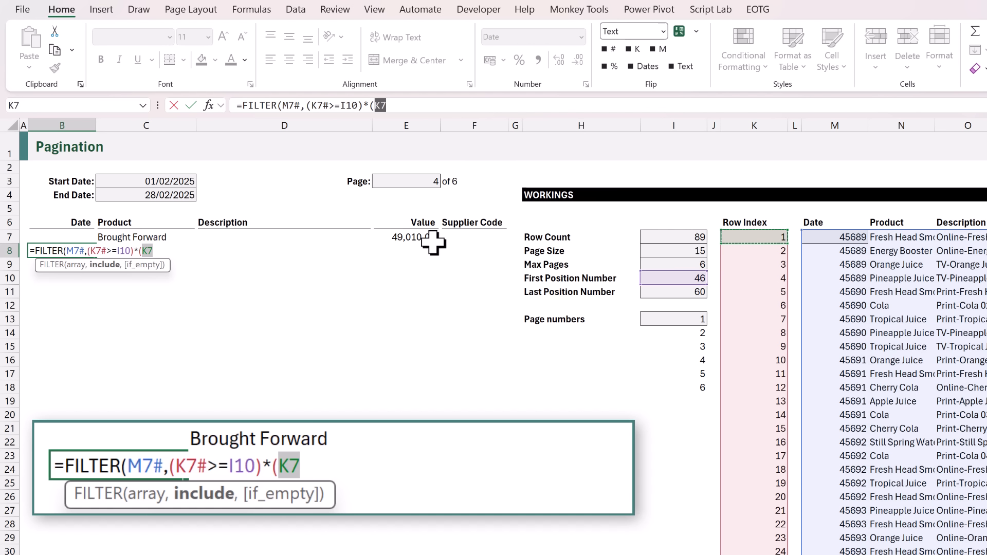
type("#")
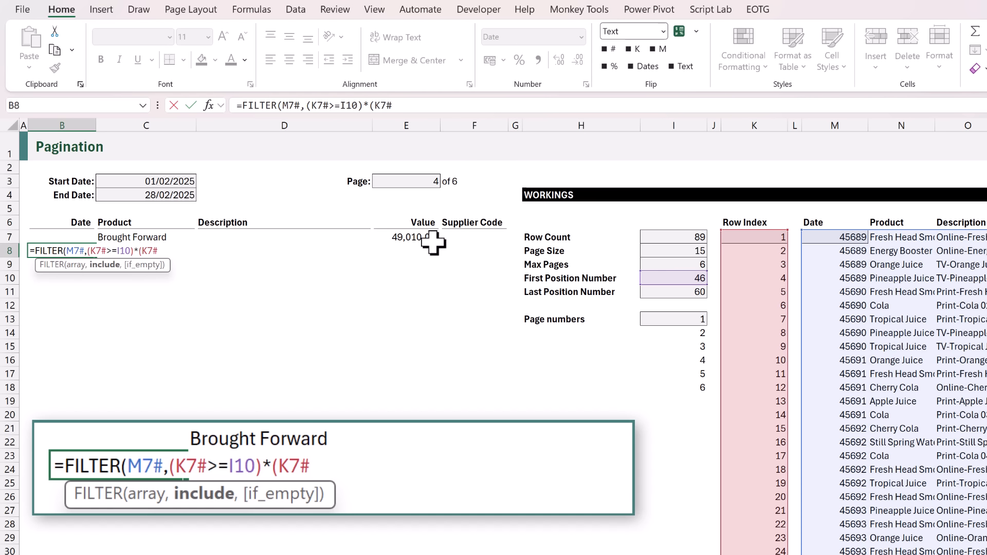
type("<=")
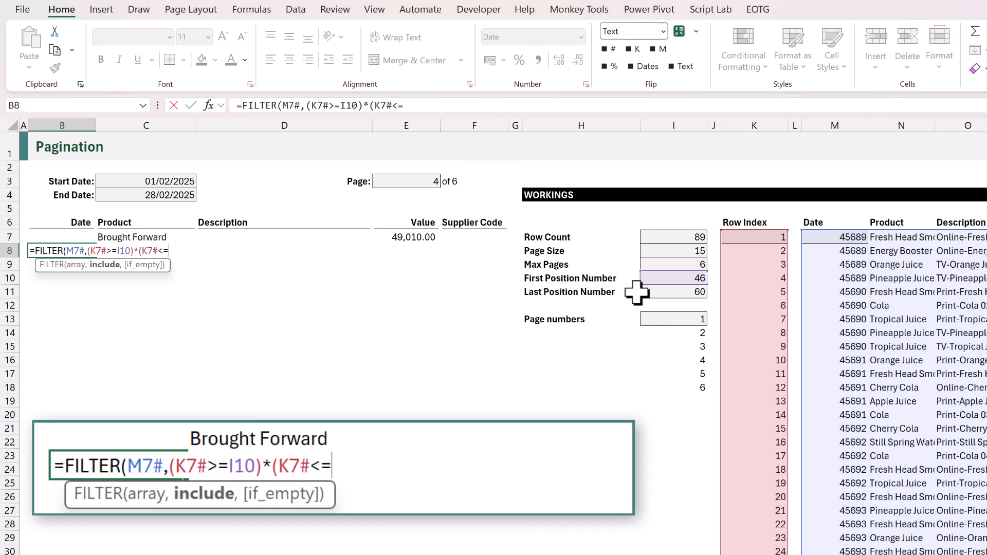
left_click(681, 292)
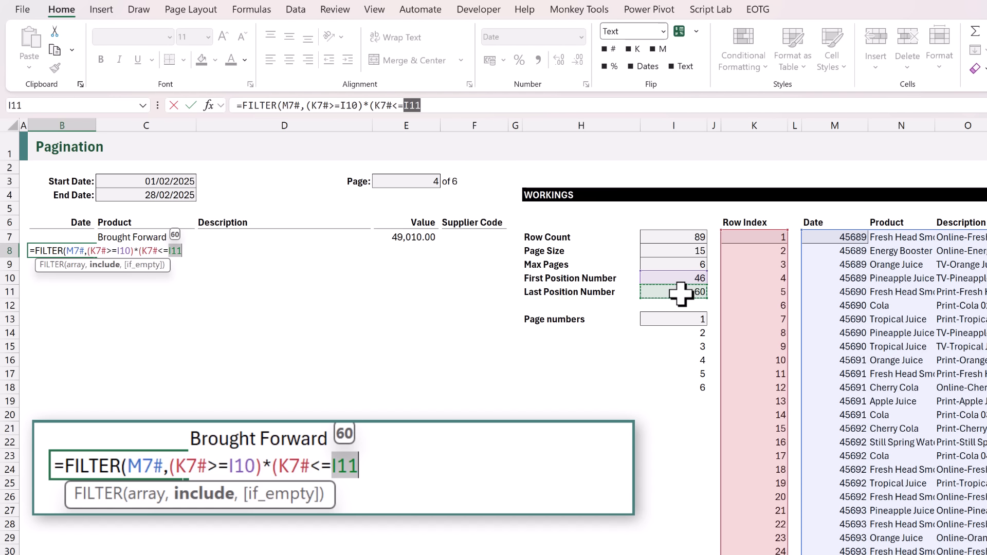
type(")")
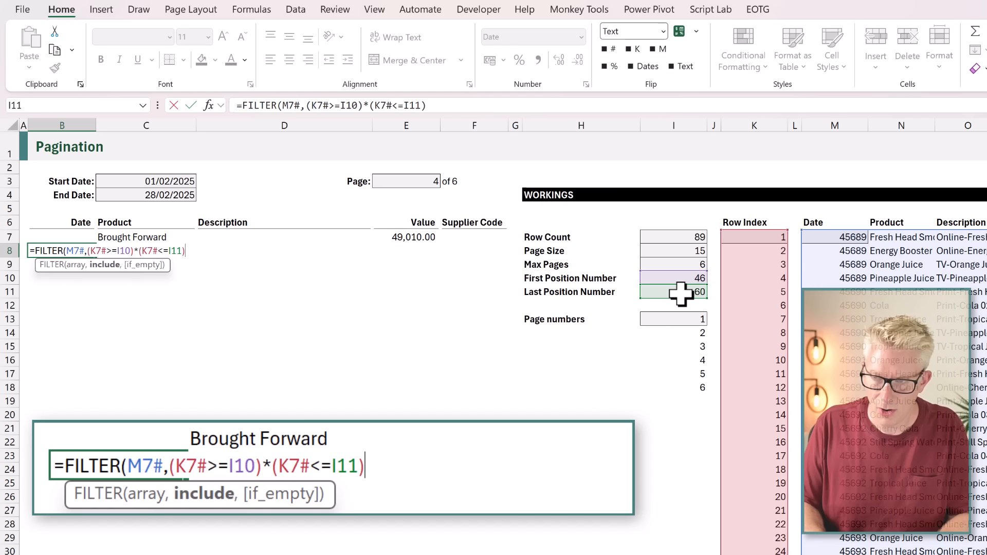
Step: Start the B8 FILTER formula's if_empty argument as an HSTACK with "" for the date and "[None]" for the product
type(",")
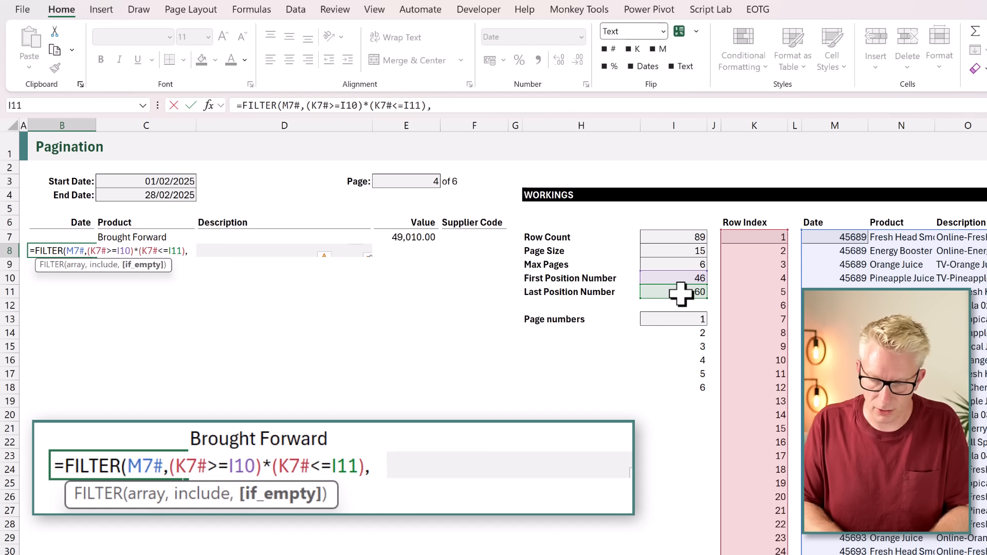
type("HSTACK(")
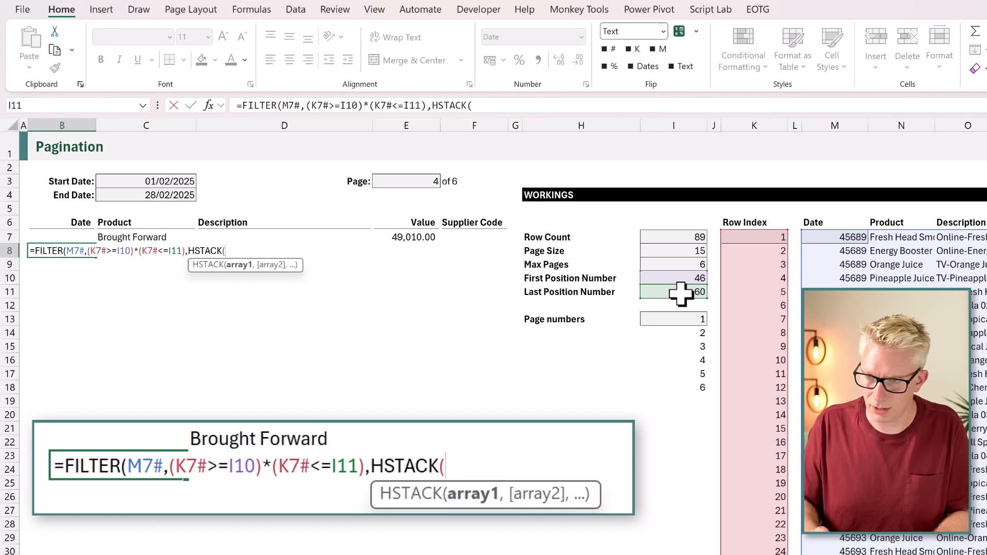
type("\"\"")
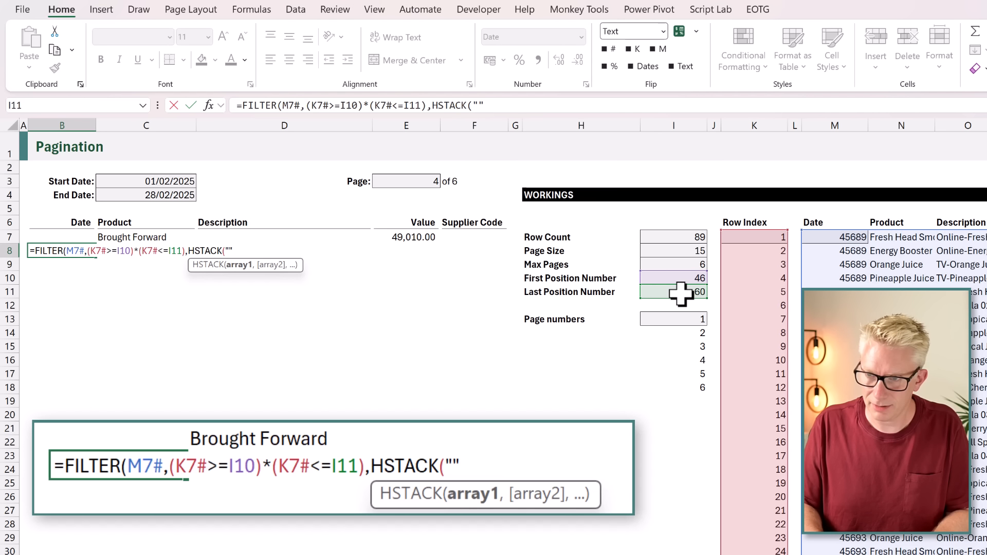
type(",")
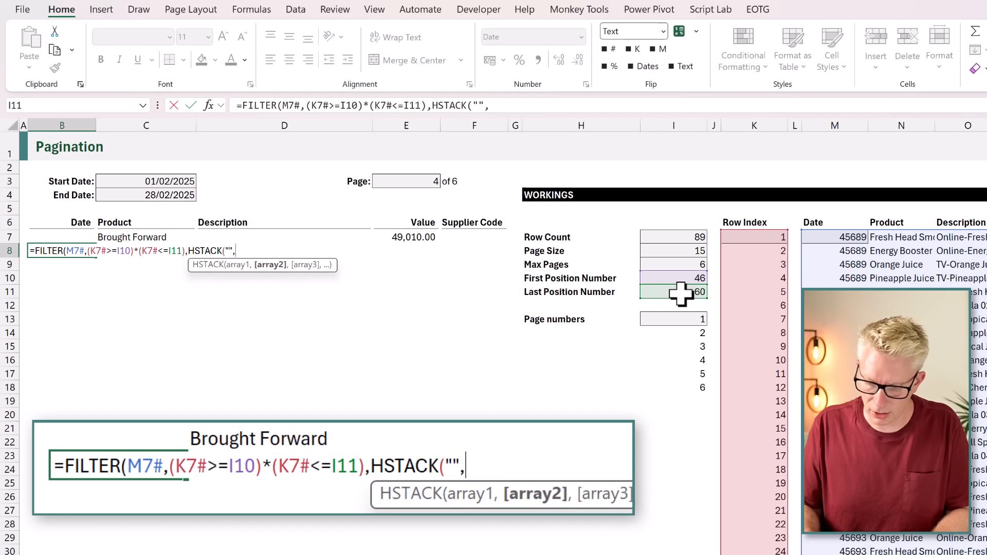
type("\"[N")
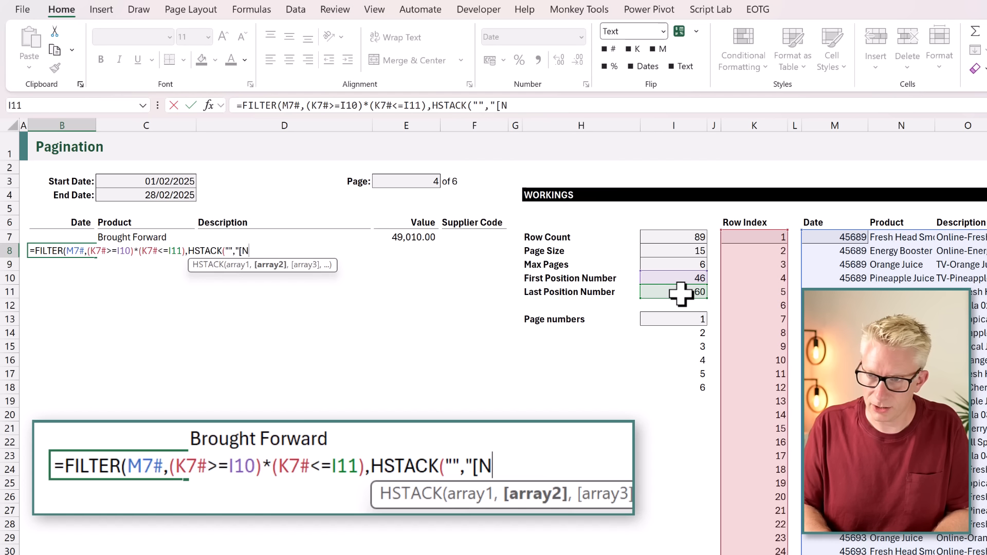
type("one]\"")
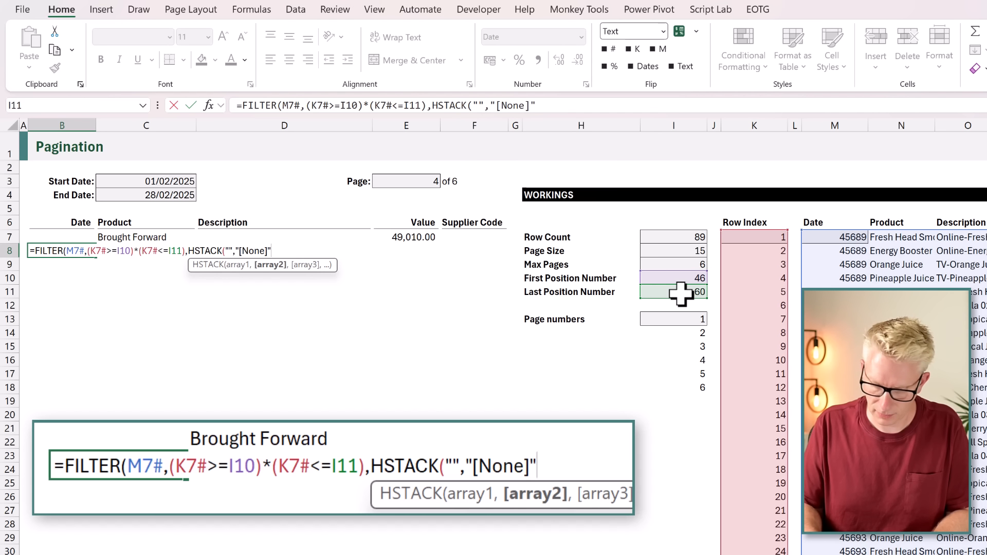
Step: Complete the HSTACK fallback with "", 0 and "" for Description, Value and Supplier Code, and enter the B8 formula
type(",")
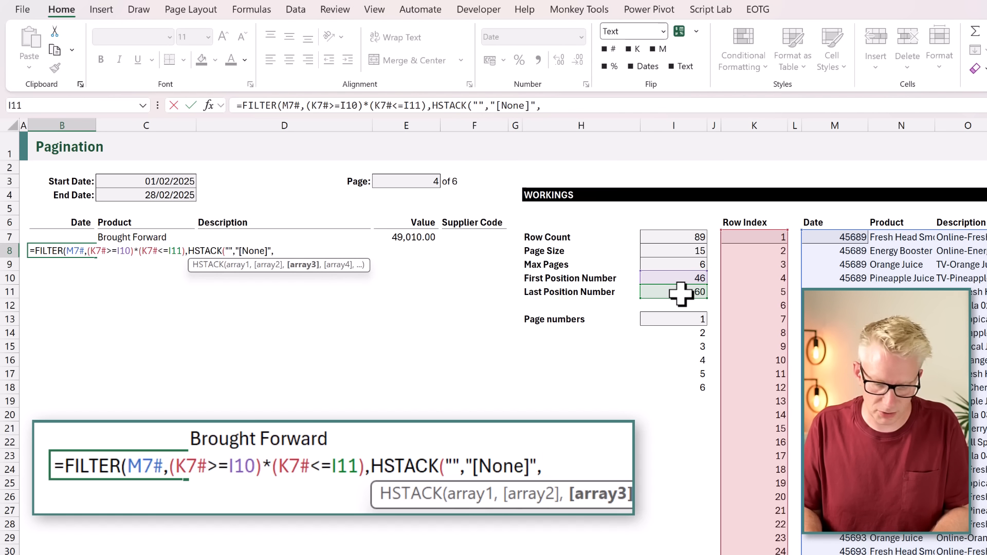
type("\"\"")
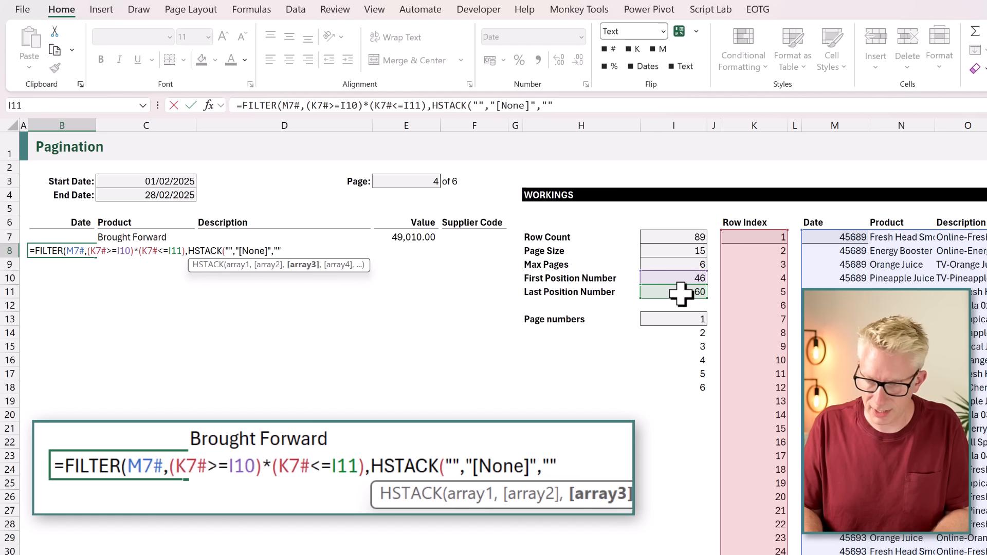
type(",")
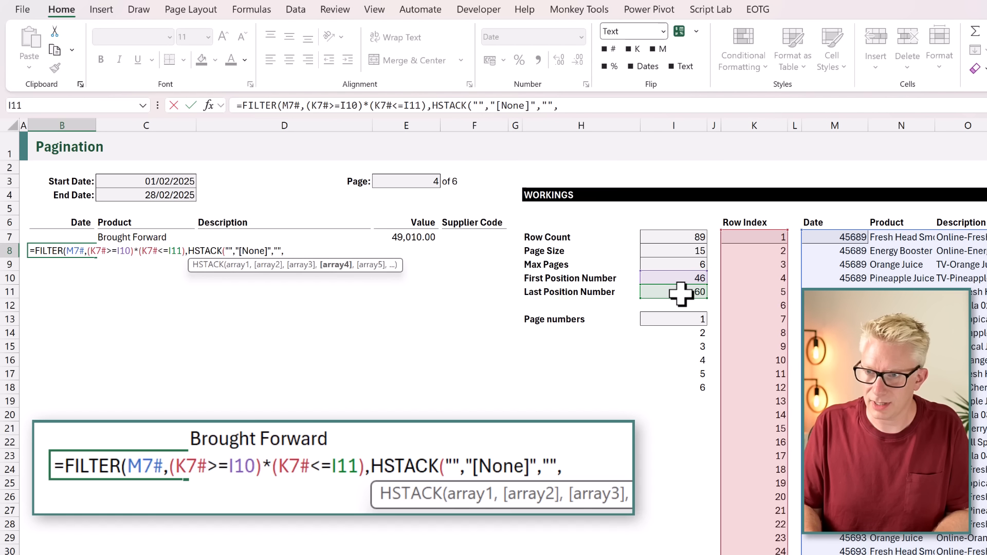
type("0,")
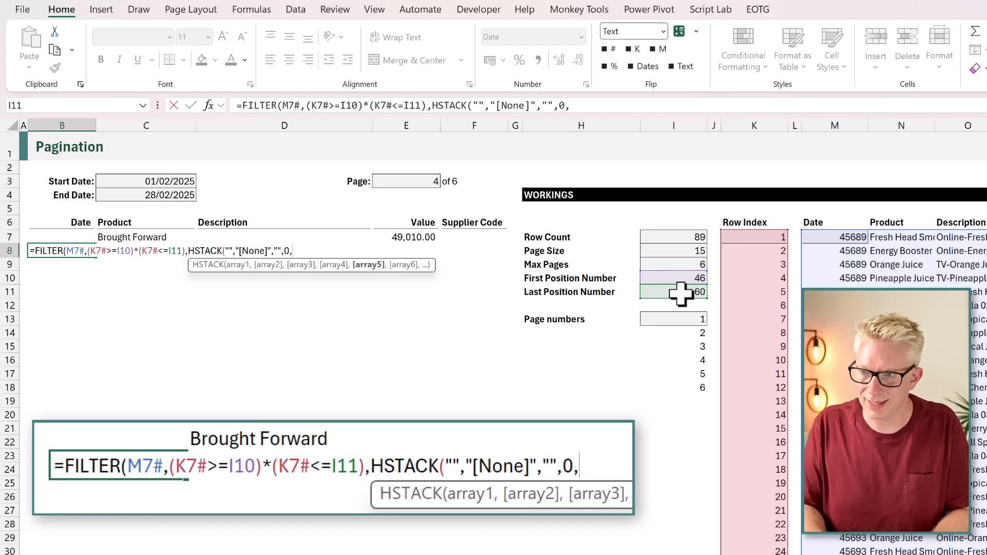
type("\"\"")
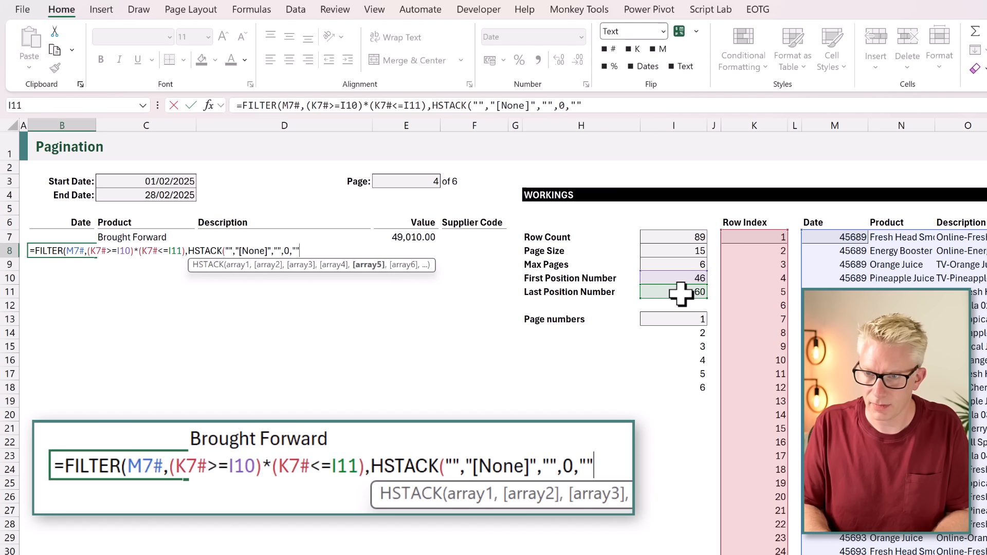
type("))")
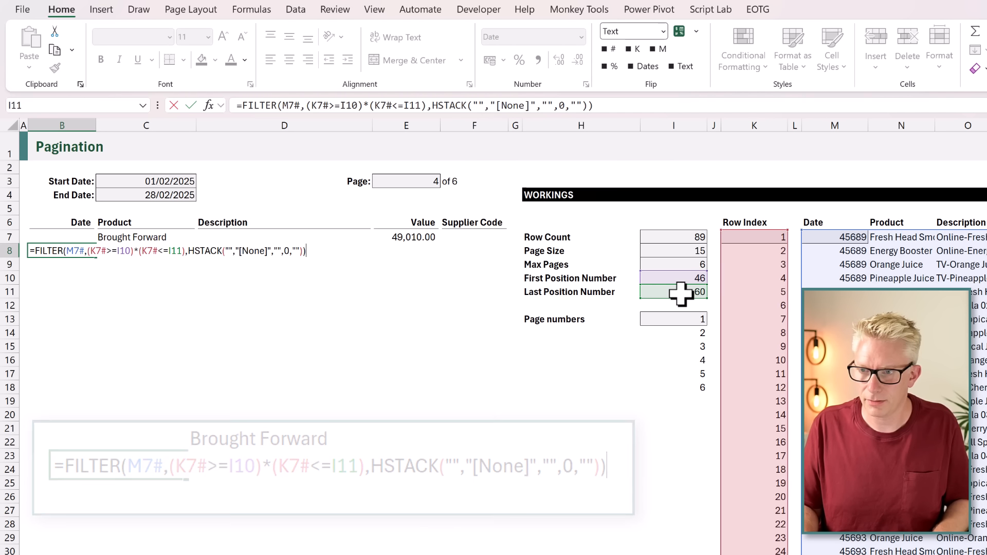
key("ctrl+Return")
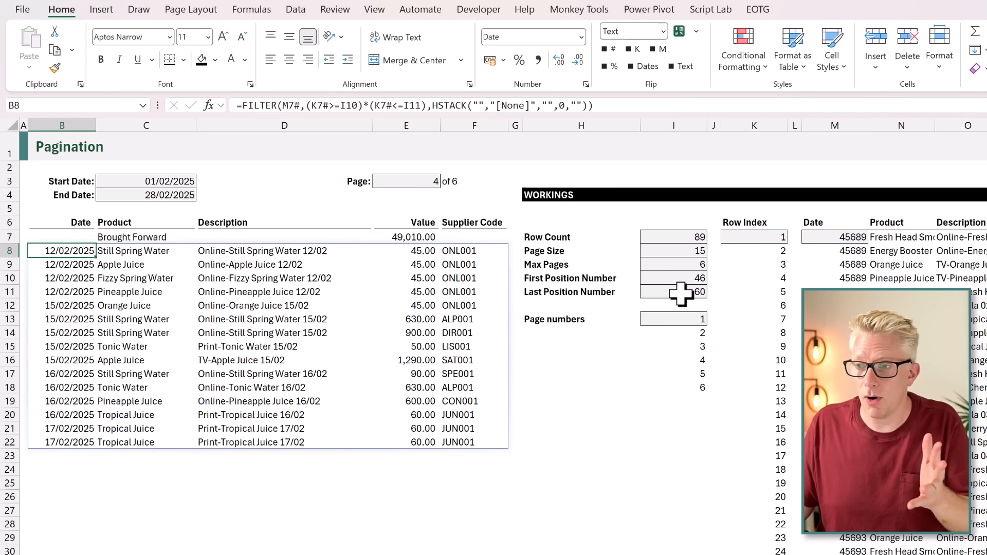
Step: Set the Start Date to 01/03/2025 to test the empty case, and examine the fallback row beneath Brought Forward
left_click(186, 183)
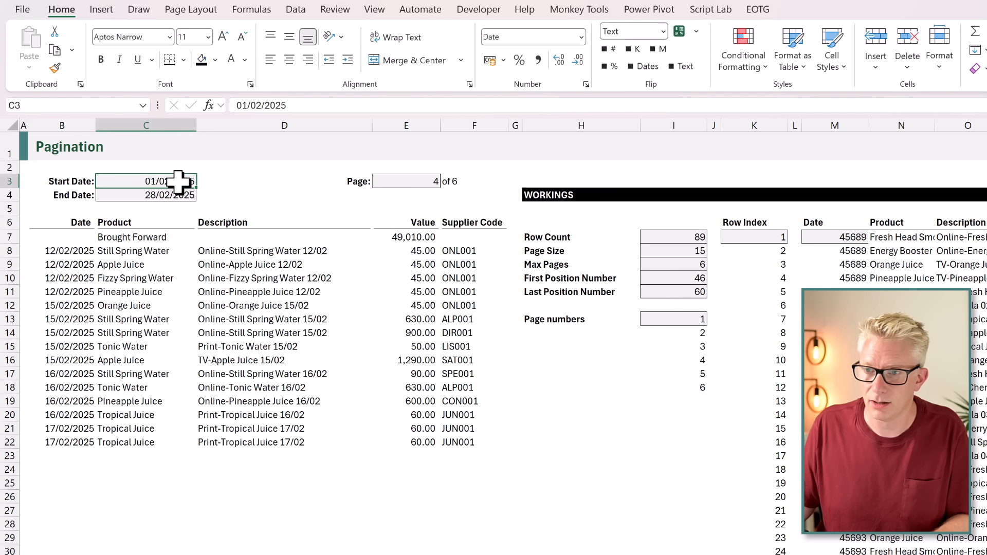
double_click(169, 181)
key("BackSpace")
type("3")
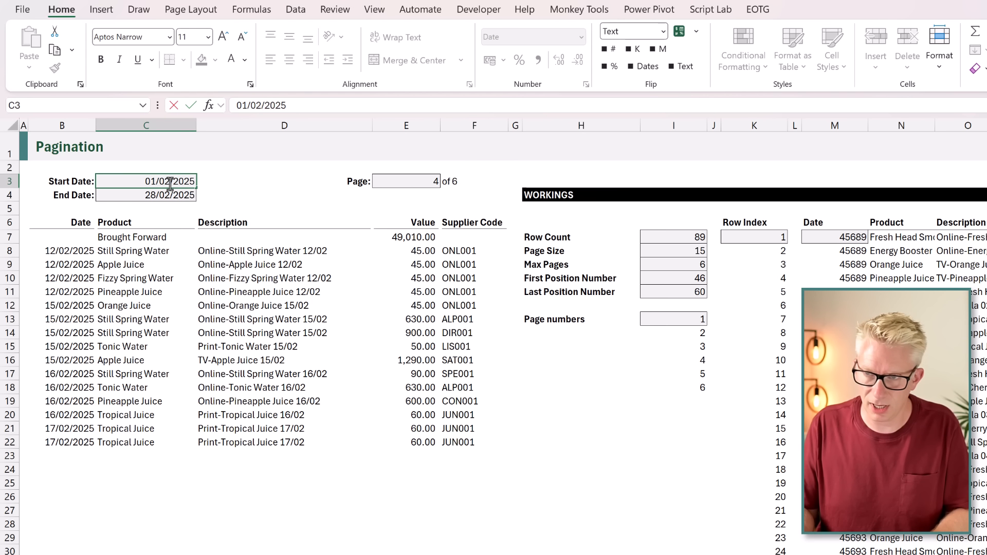
key("ctrl+Return")
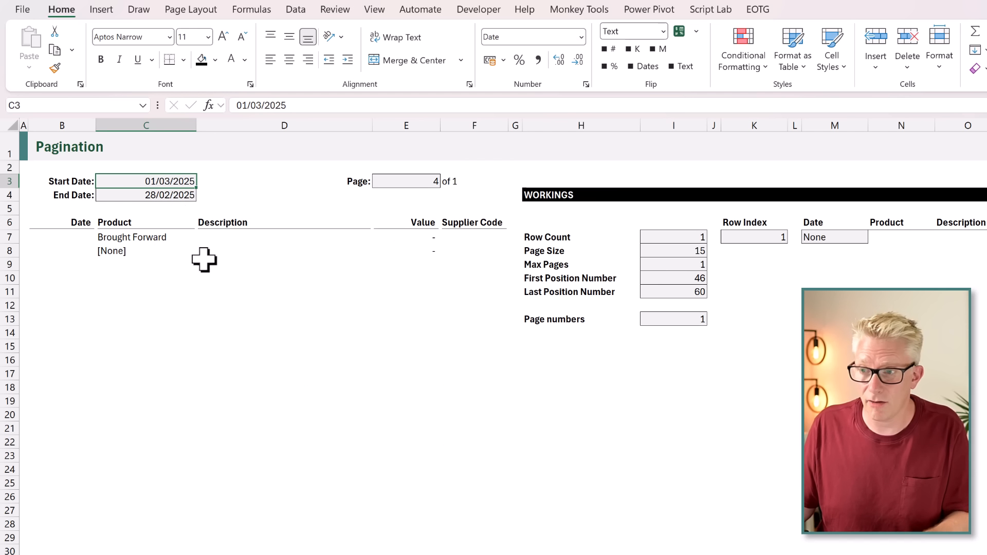
left_click_drag(121, 252, 397, 248)
left_click(401, 252)
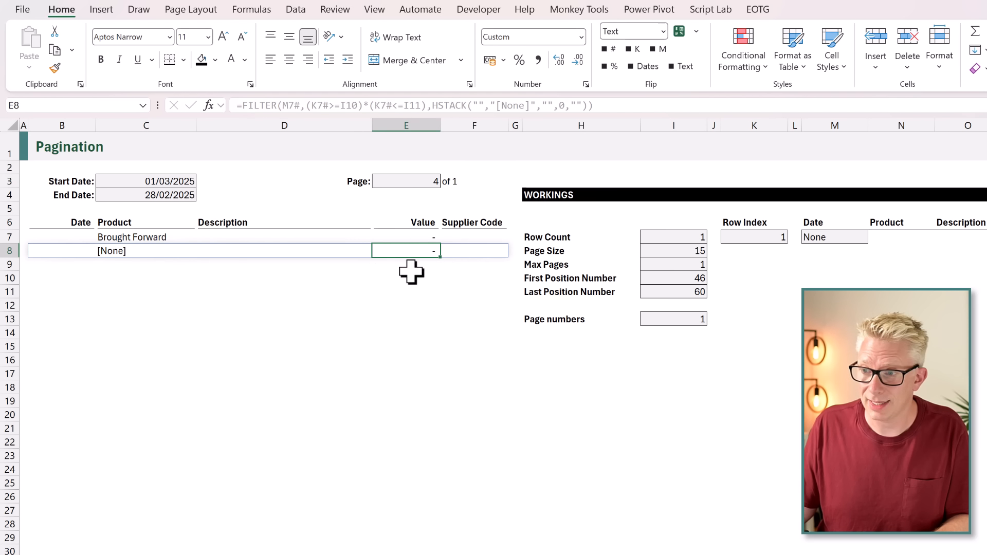
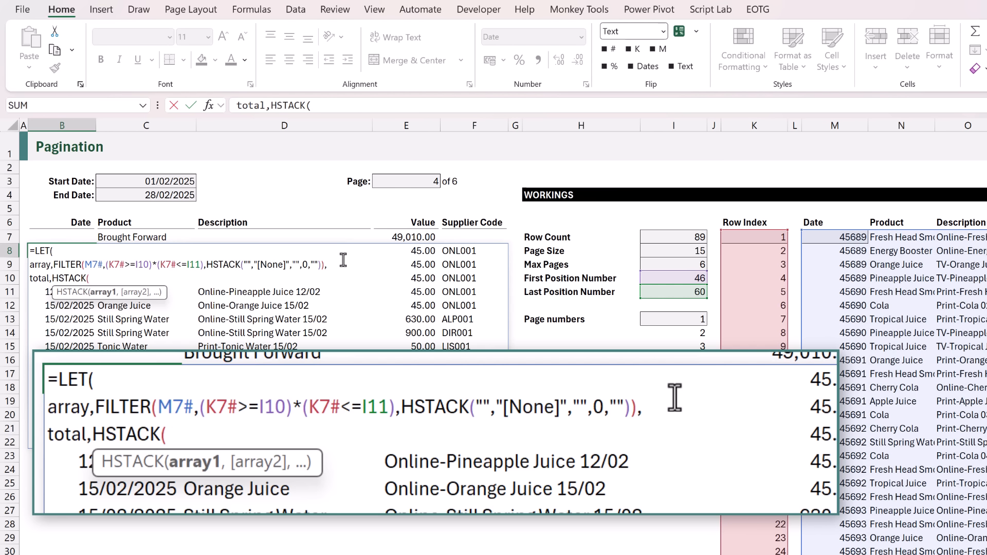
Step: In the B8 LET formula's total HSTACK, add "" and an IF testing whether the Page is at least Max Pages (E3>=I9)
type("\"\",")
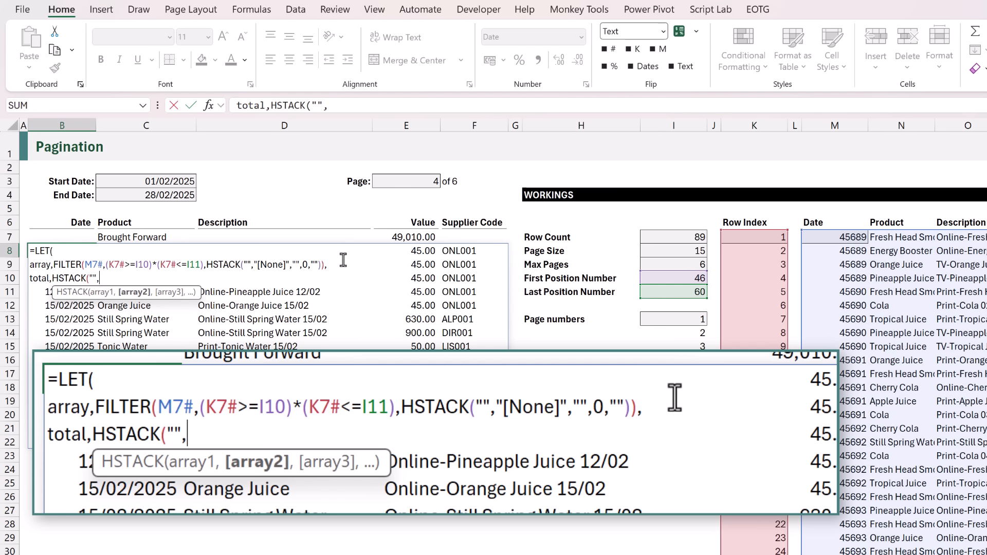
type("IF")
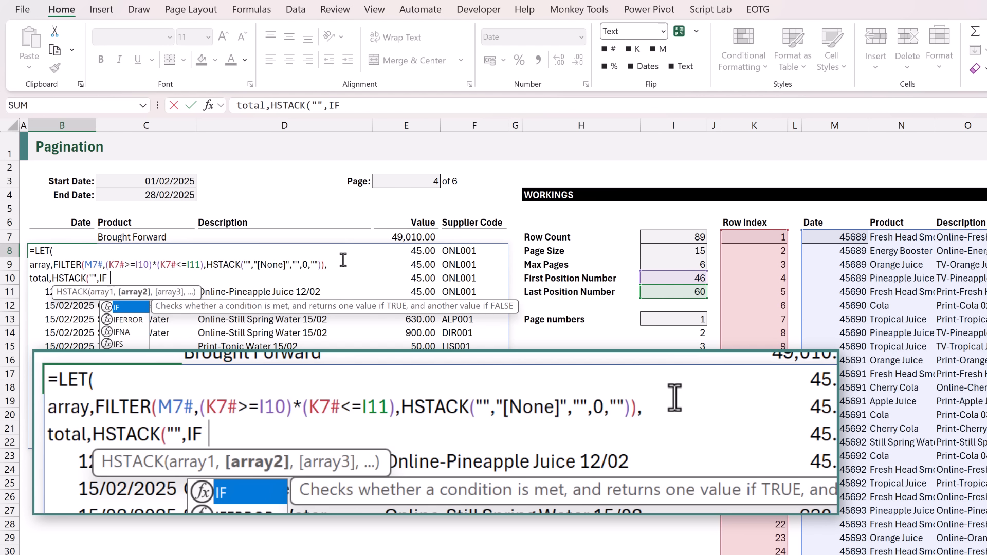
type("(")
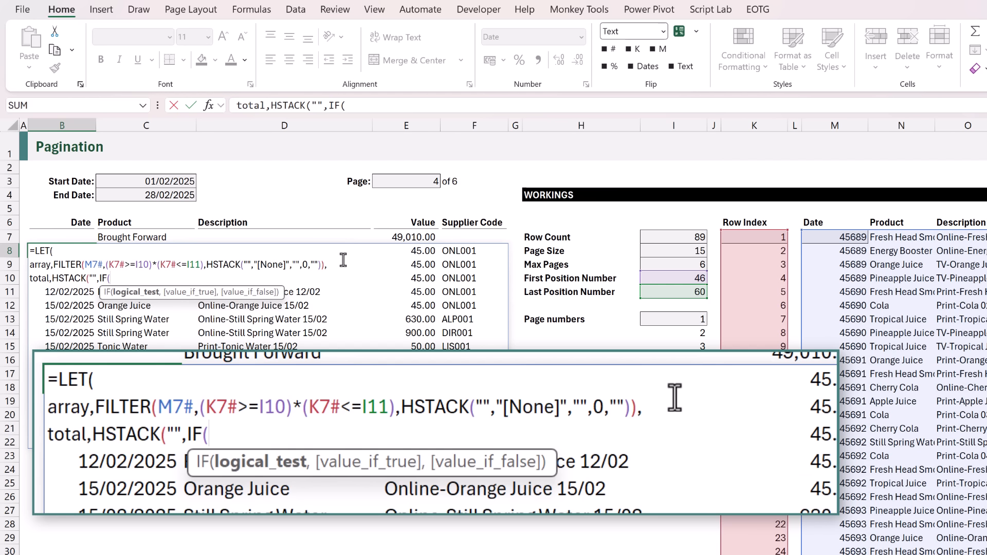
left_click(426, 180)
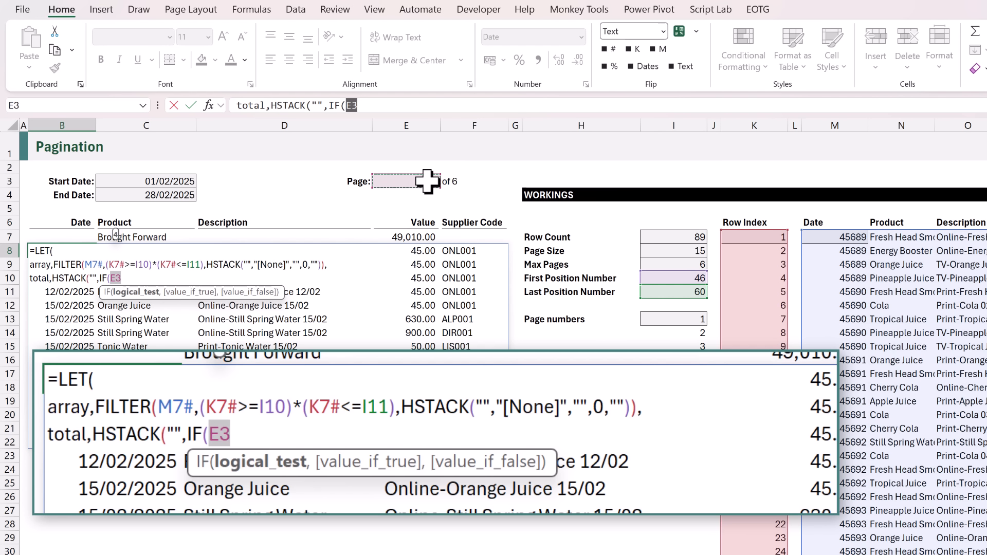
type(">=")
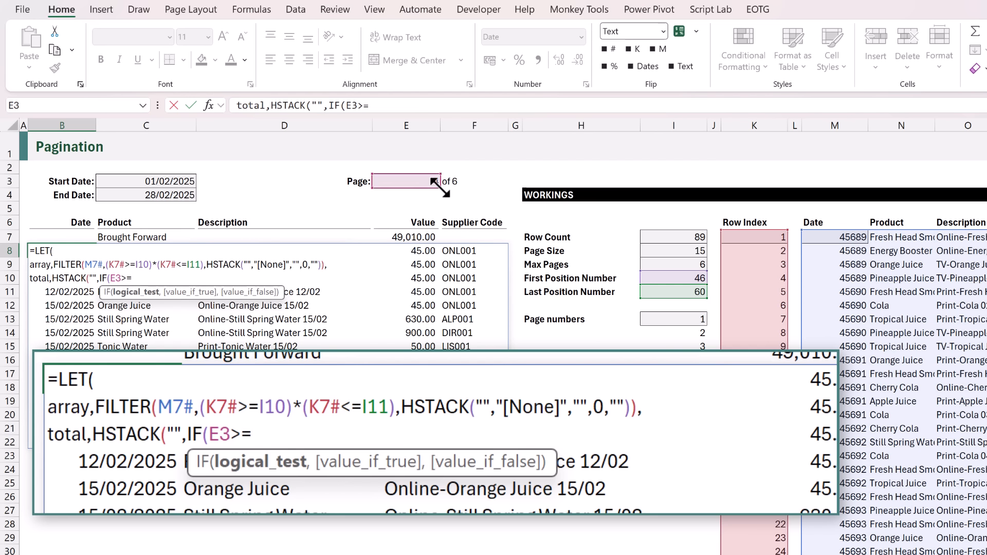
left_click(673, 263)
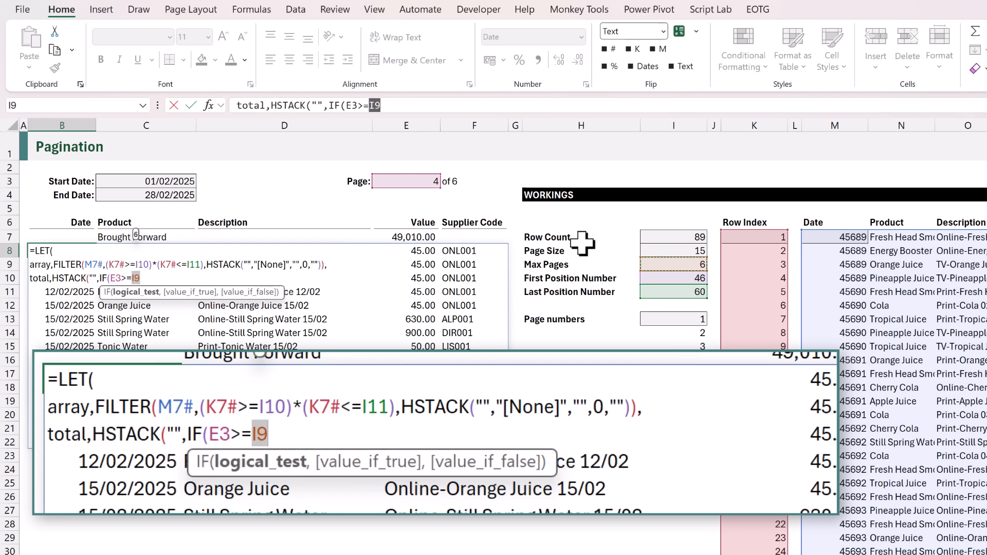
Step: Complete the IF so it returns "Total" when true and "Carried Forward" when false
type(",")
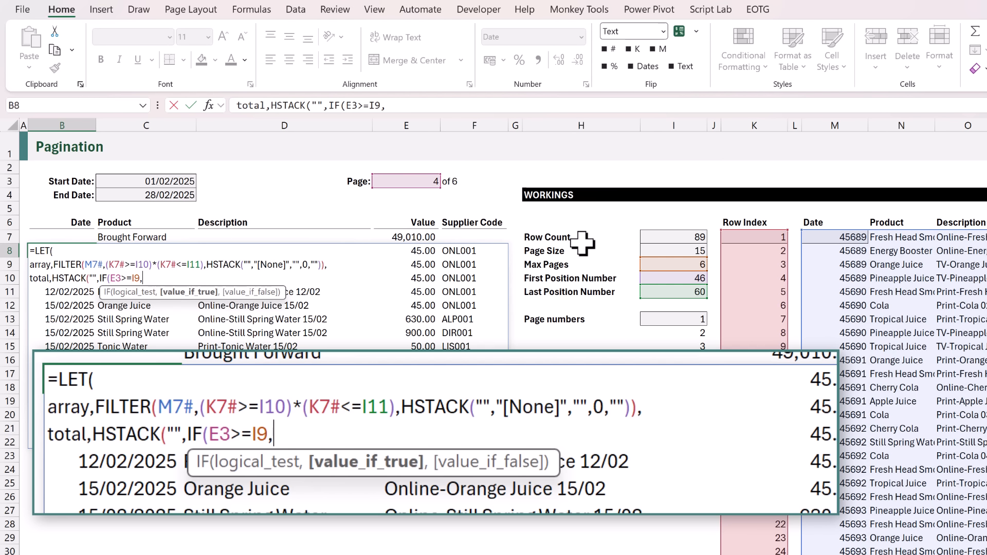
type("\"Total,\"")
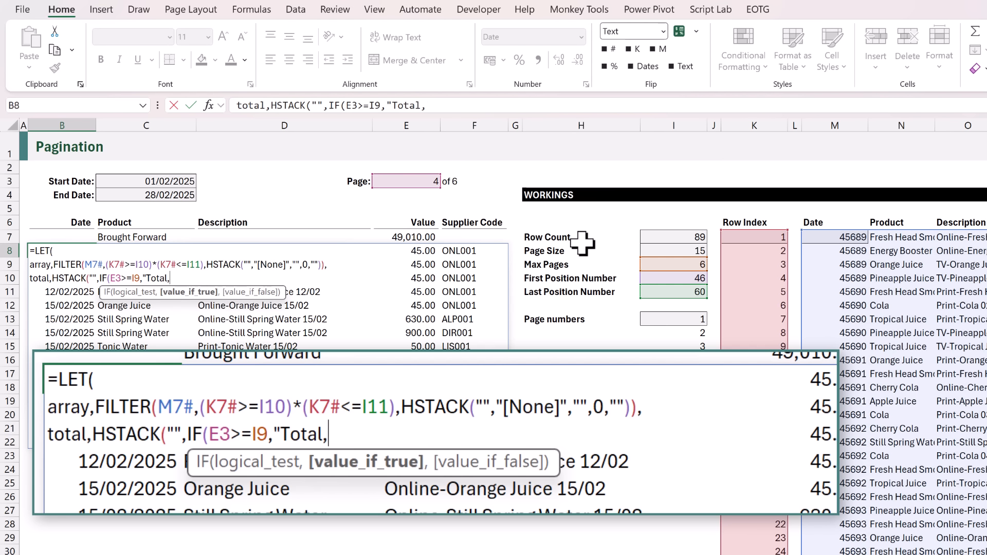
key("BackSpace")
key("BackSpace")
type("\",")
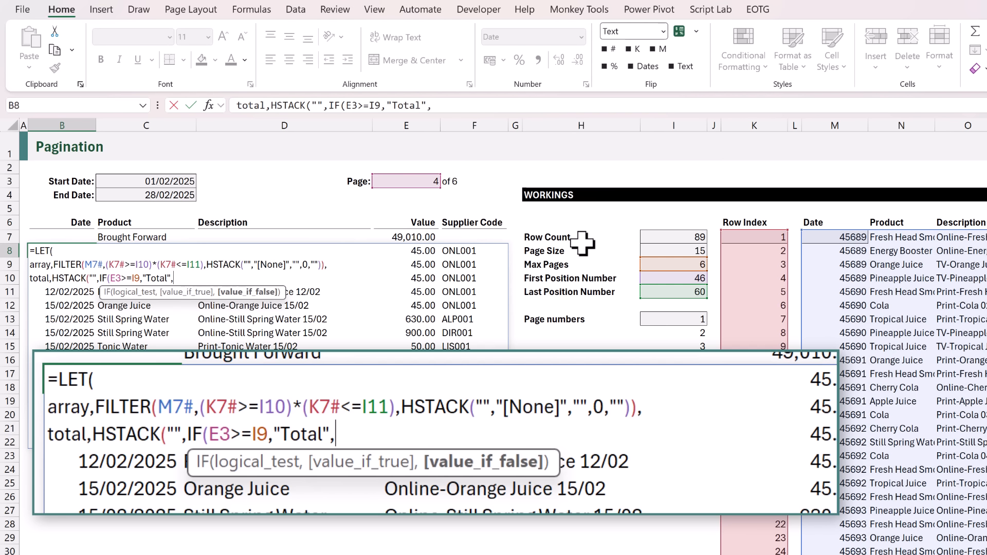
type("\"Ca rried ")
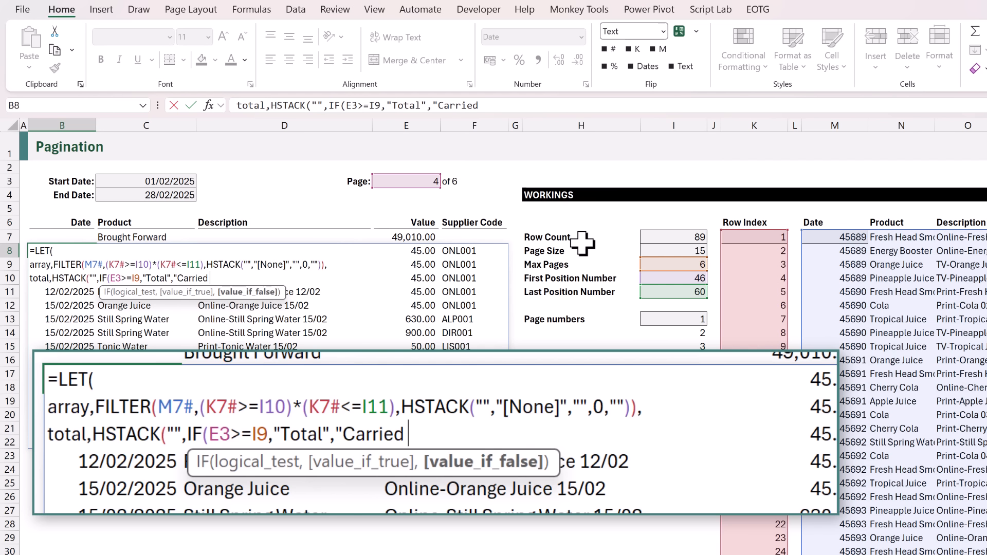
type("Forward\"")
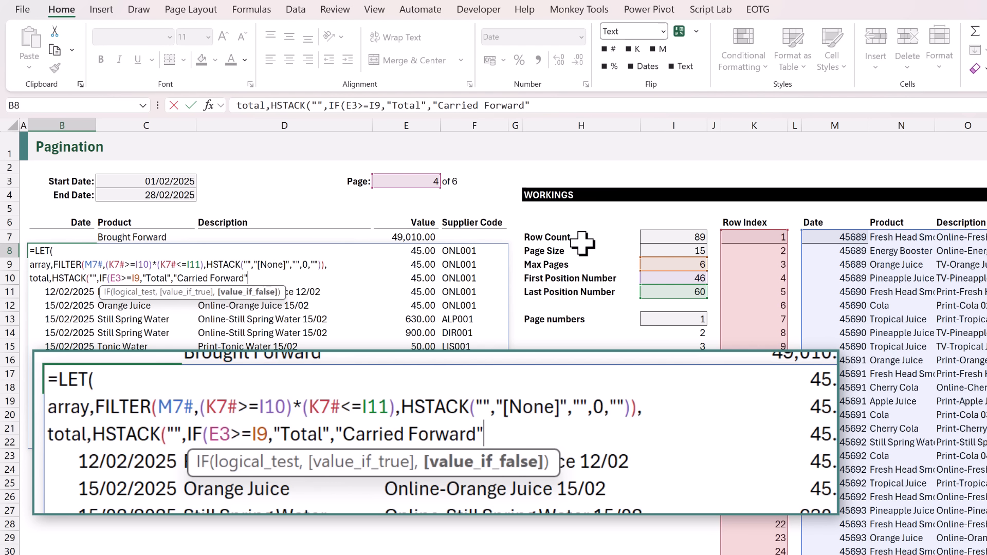
type(")")
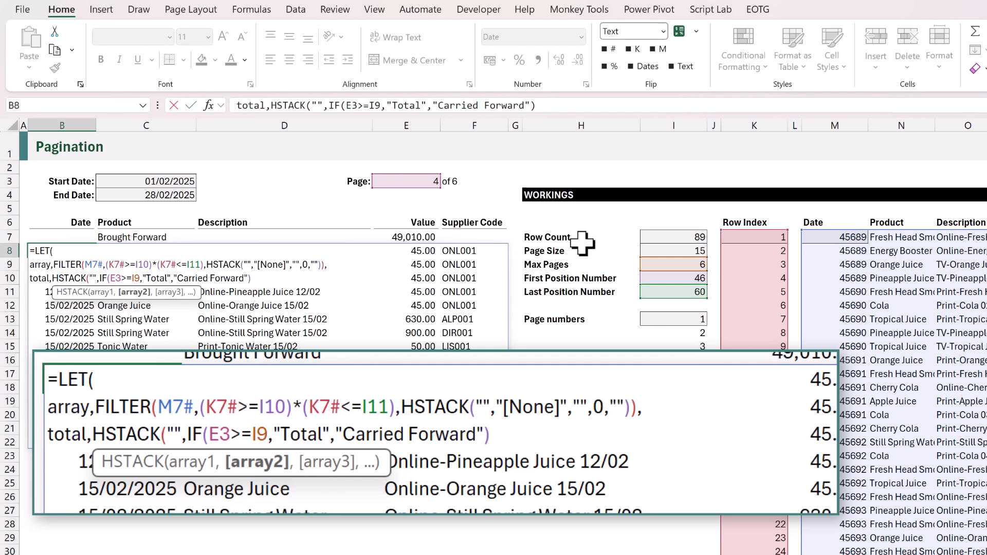
Step: In the total HSTACK of the B8 formula, add "" for Description and SUM(E7,CHOOSECOLS(array,4)) for Value
type(",")
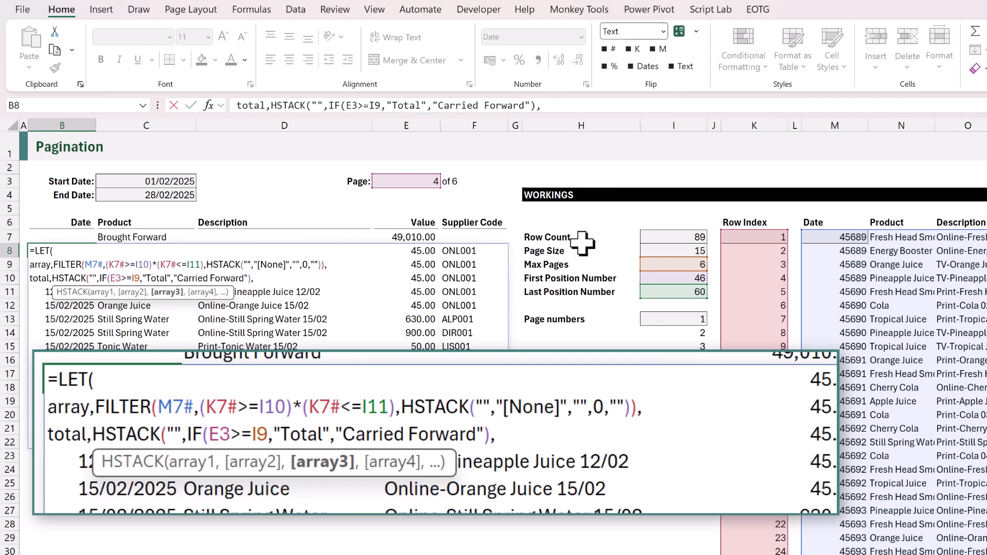
type("\"\",")
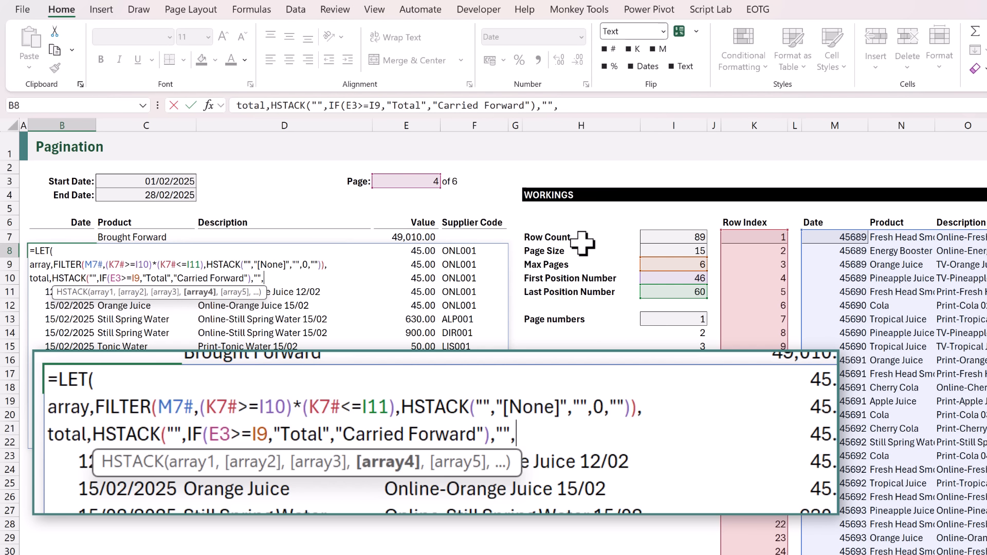
type("S")
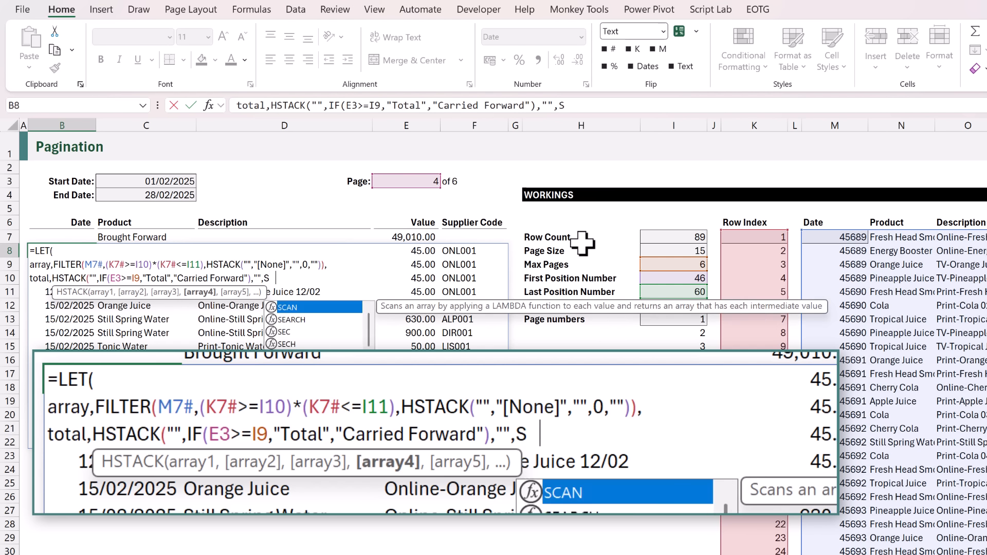
type("UM(")
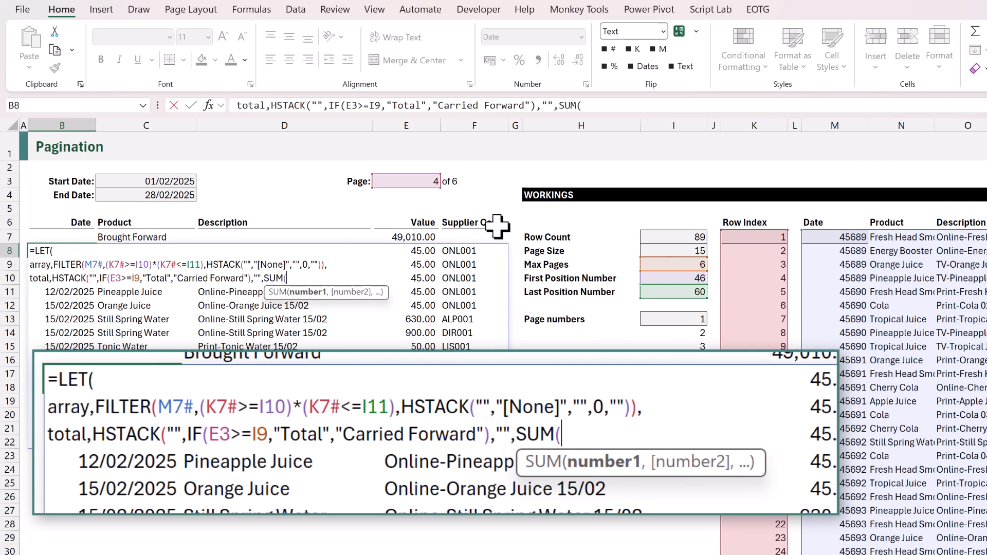
left_click(413, 237)
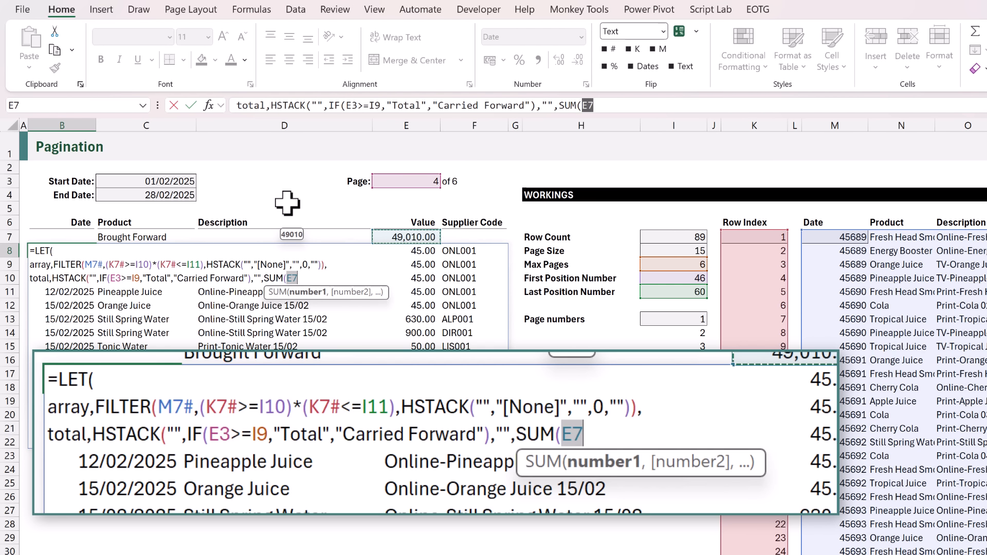
type(",")
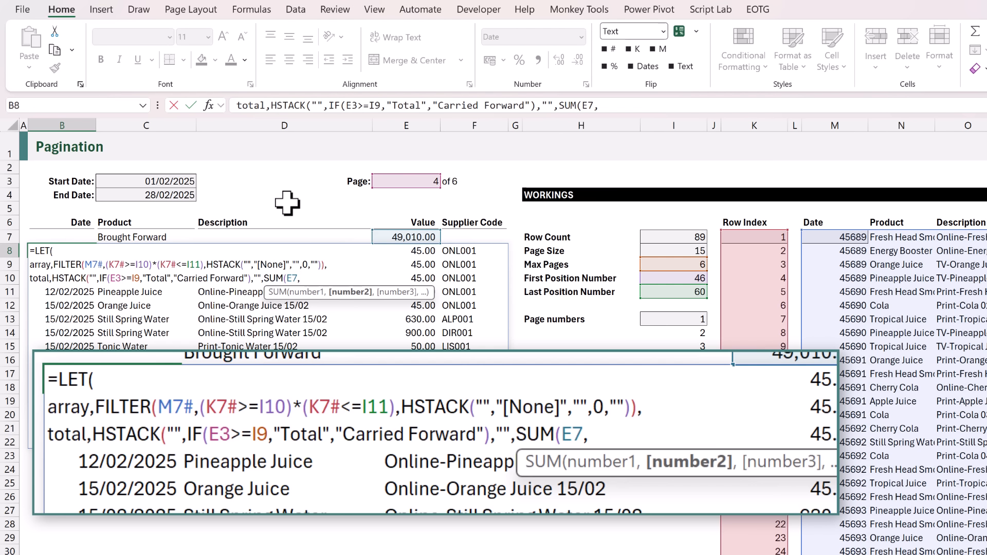
type("CHOOSE")
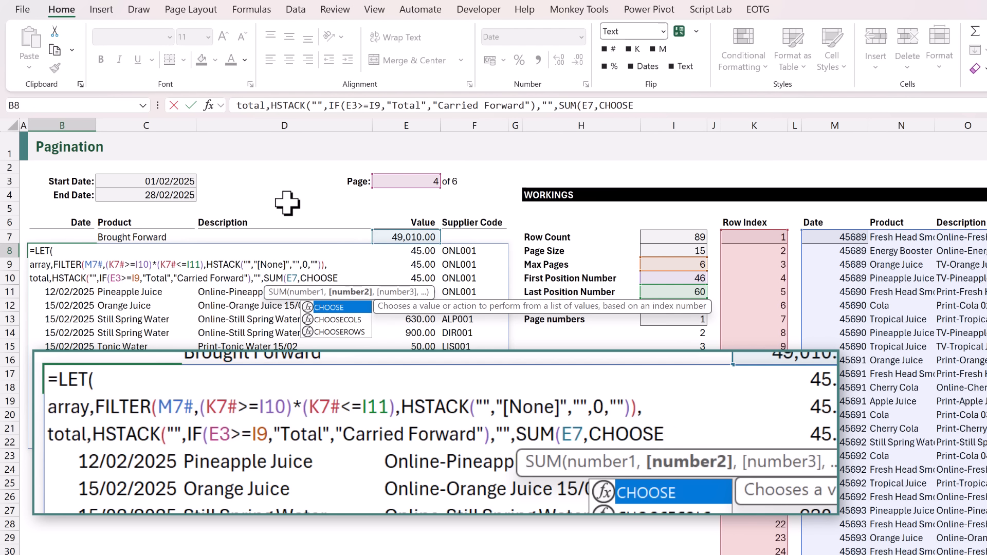
type("COLS(array")
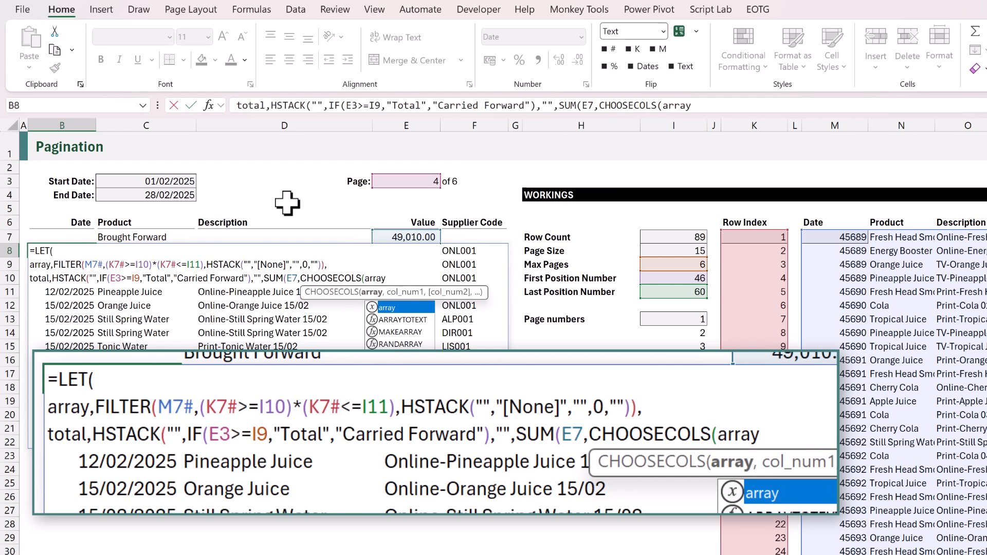
type(",4")
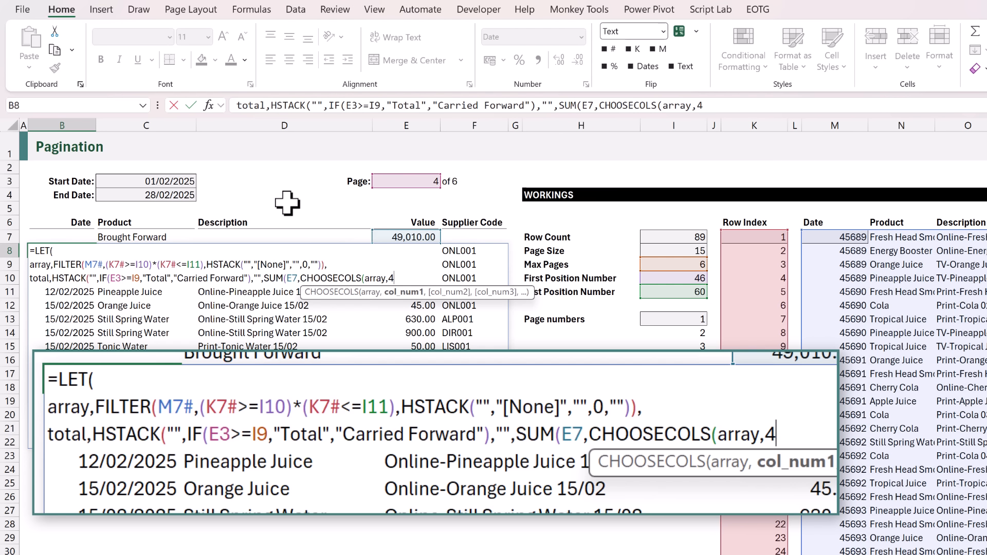
type("))")
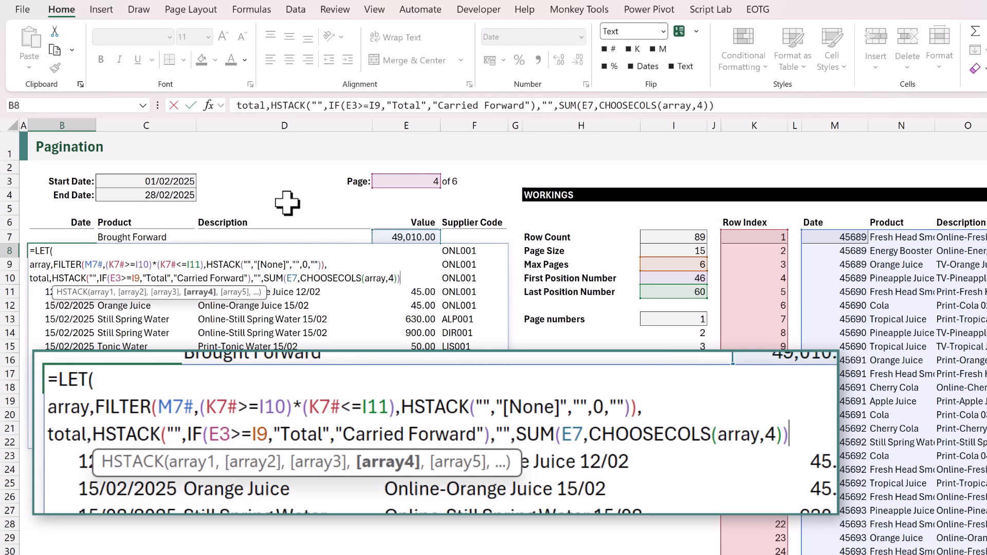
Step: Close the total HSTACK with "" for Supplier Code, return array on a new line, and enter the B8 formula
type(",")
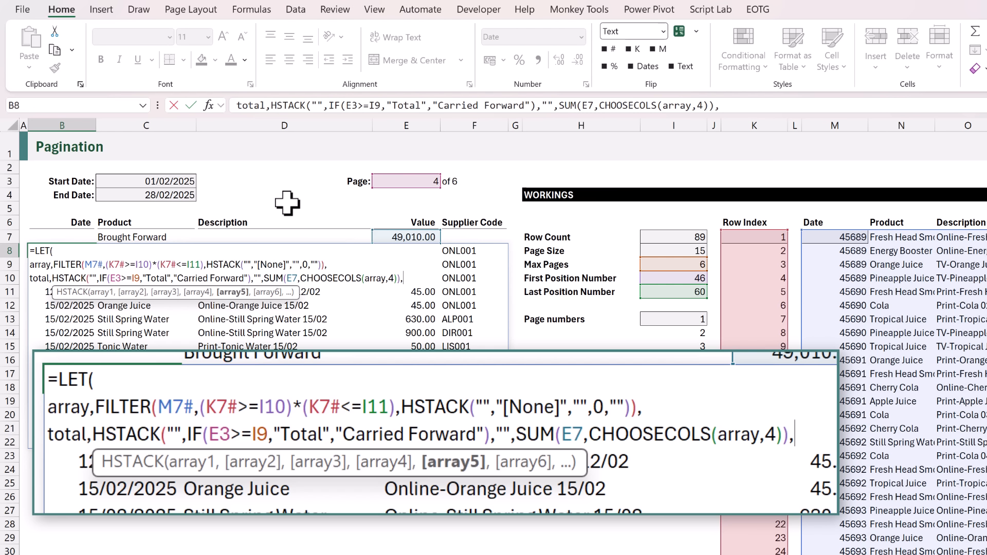
type("\"\")")
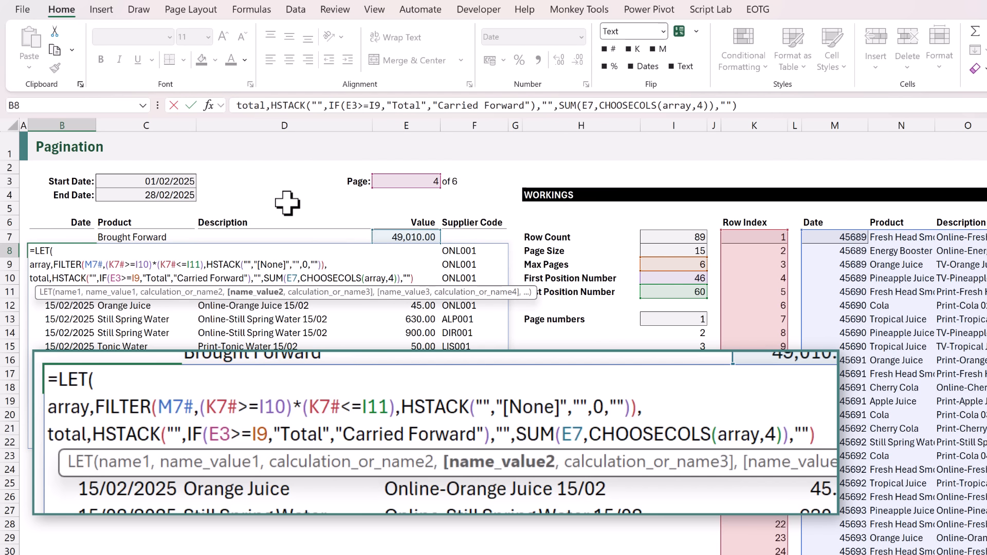
type(",")
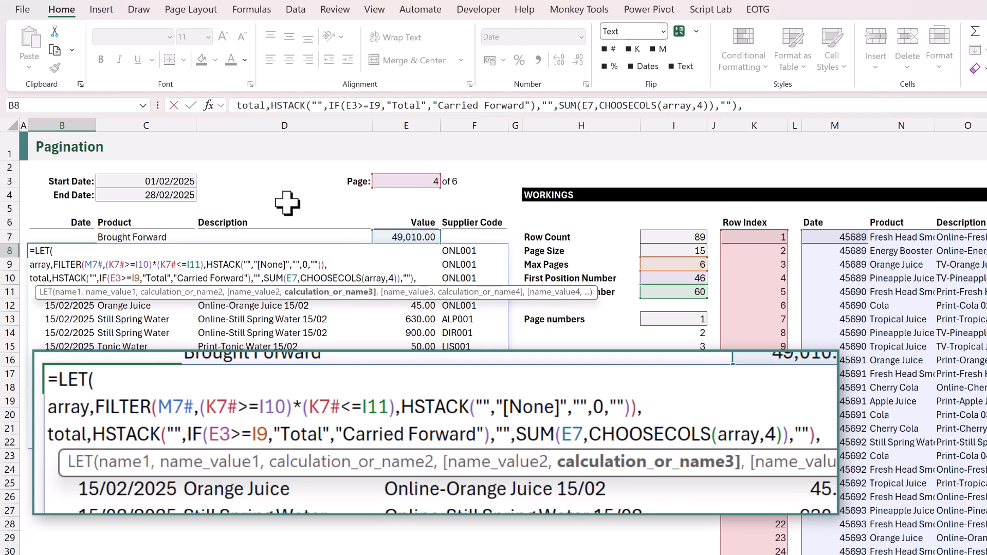
key("alt+Return")
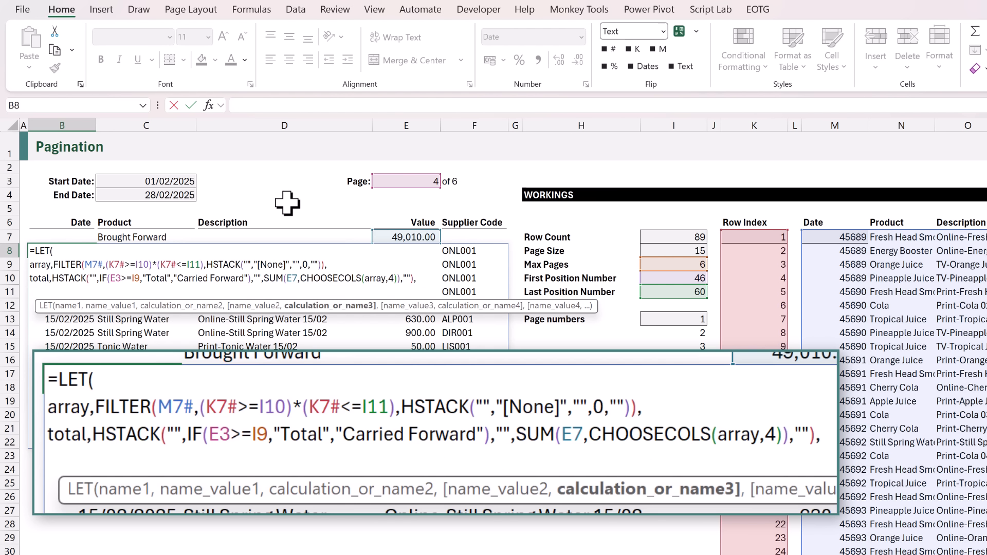
type("array")
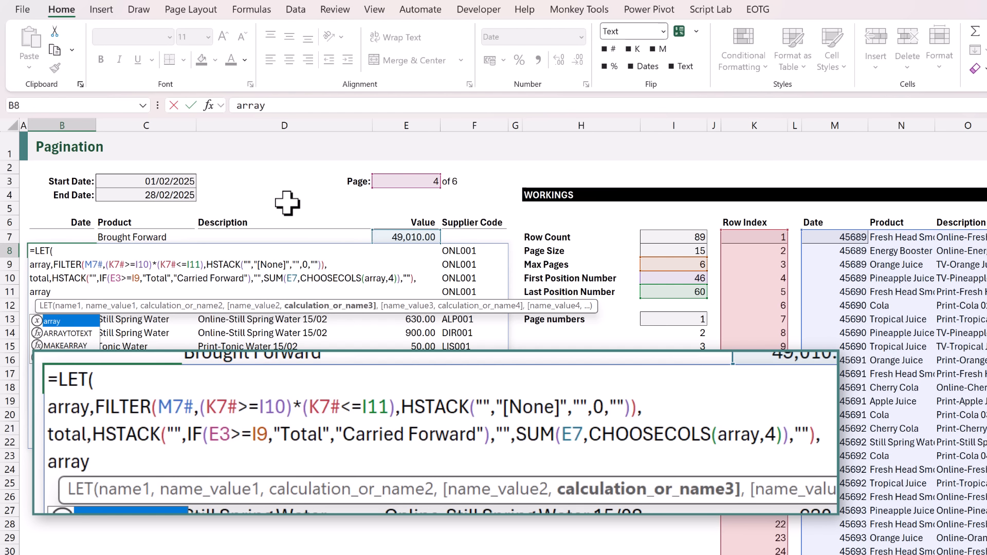
key("ctrl+Return")
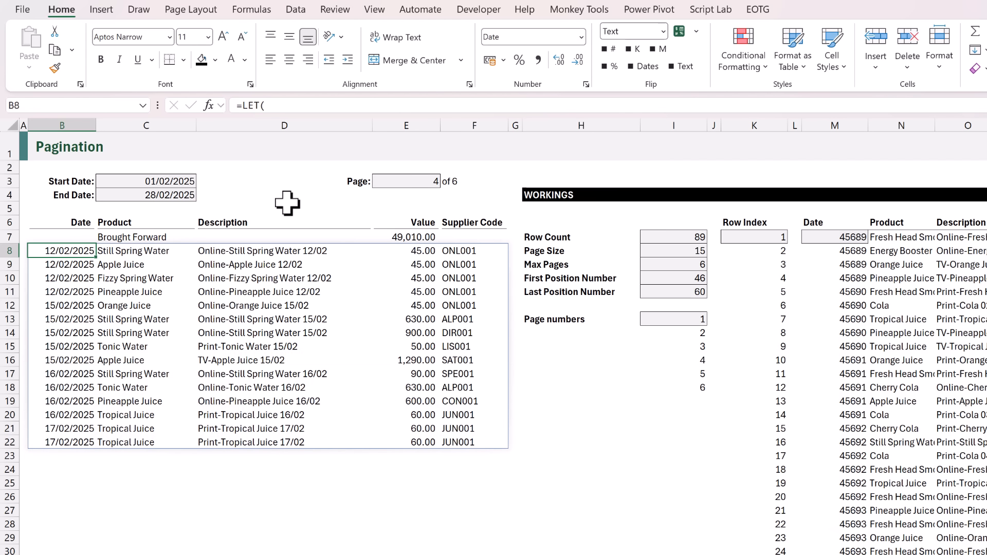
Step: Change the B8 formula's final output from array to total, enter it, and check the value in the resulting row
double_click(60, 251)
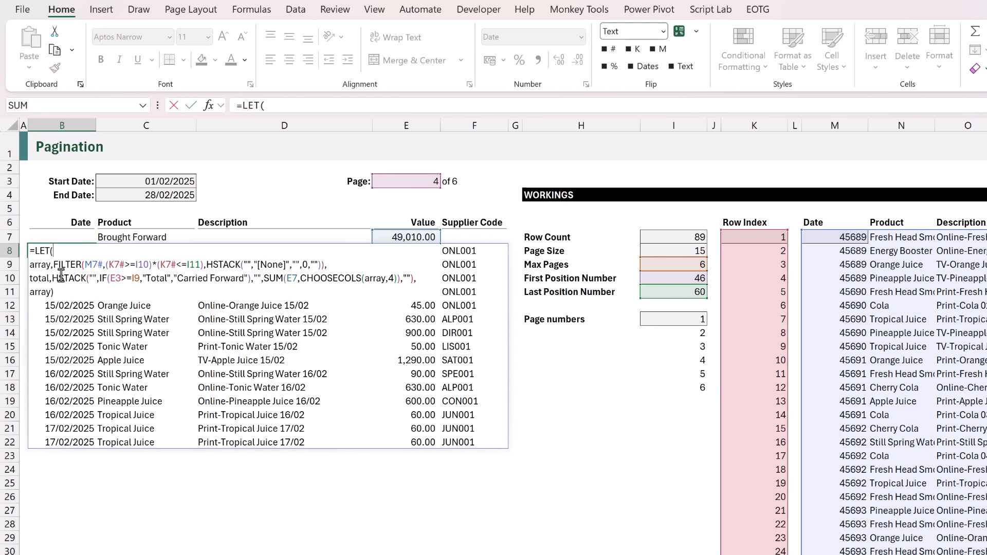
double_click(54, 288)
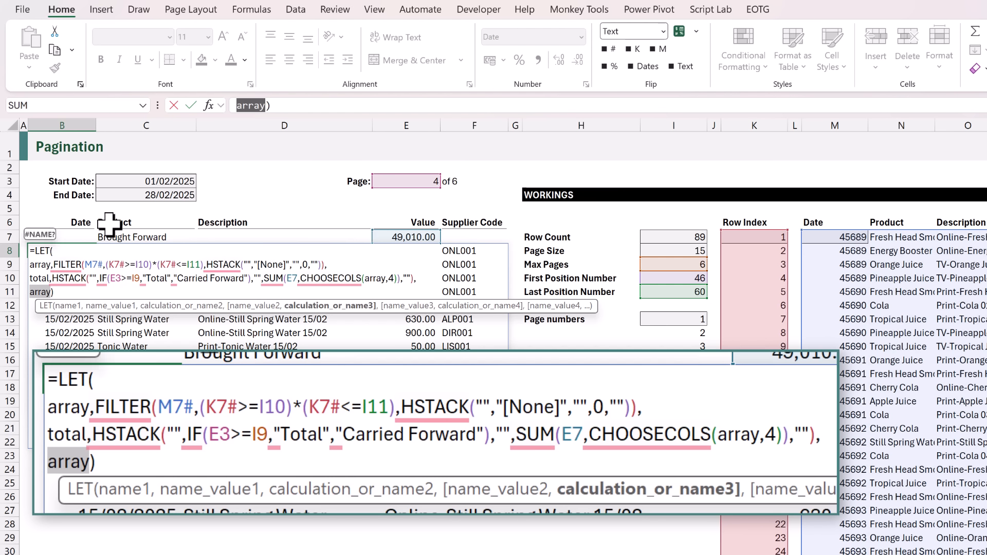
type("total")
key("ctrl+Return")
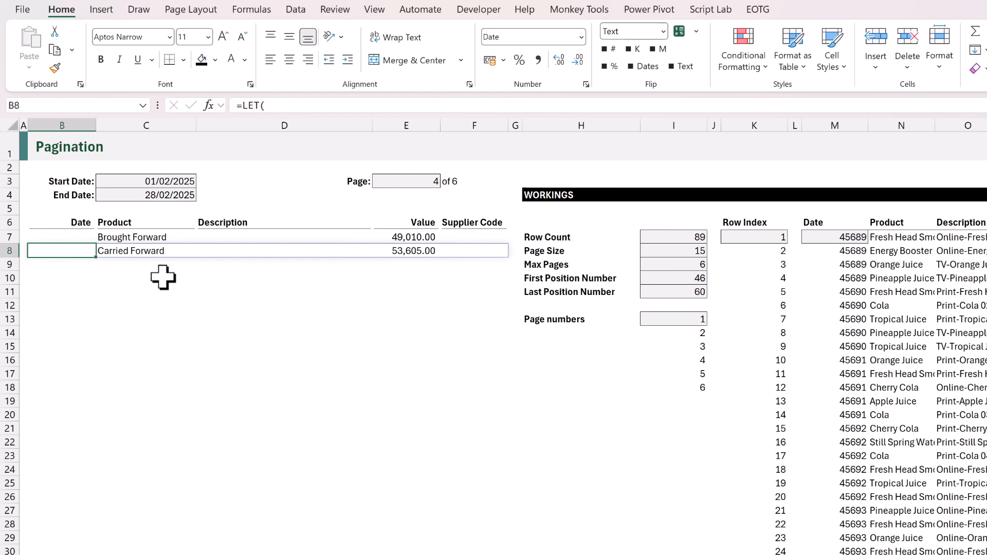
left_click(403, 252)
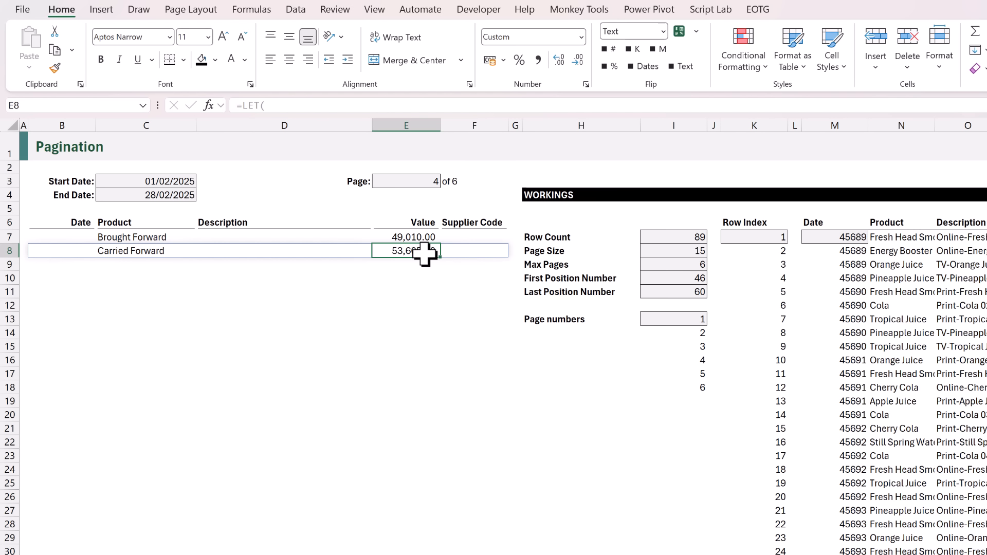
Step: Replace the final total in the B8 LET formula with a variable named result, defined as VSTACK(array,total)
double_click(75, 252)
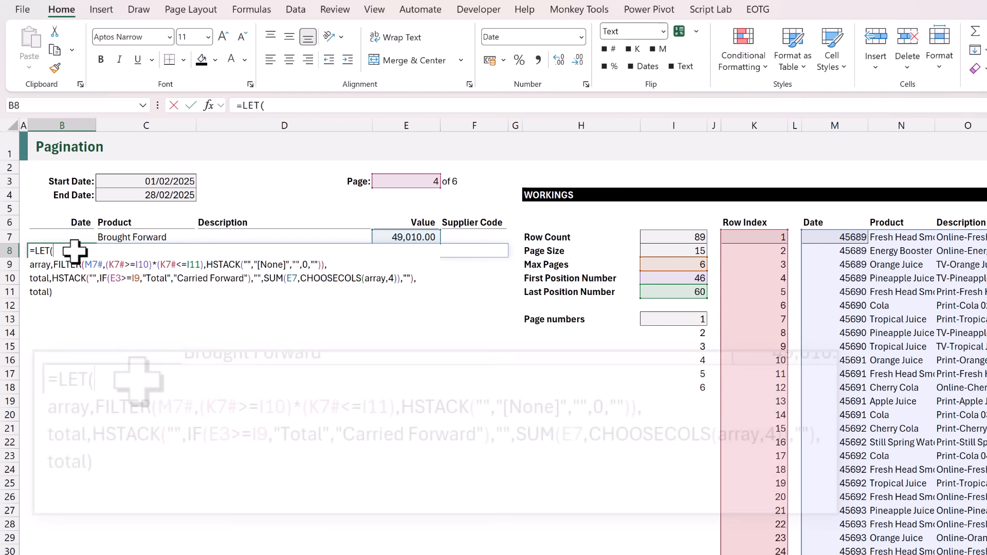
double_click(40, 292)
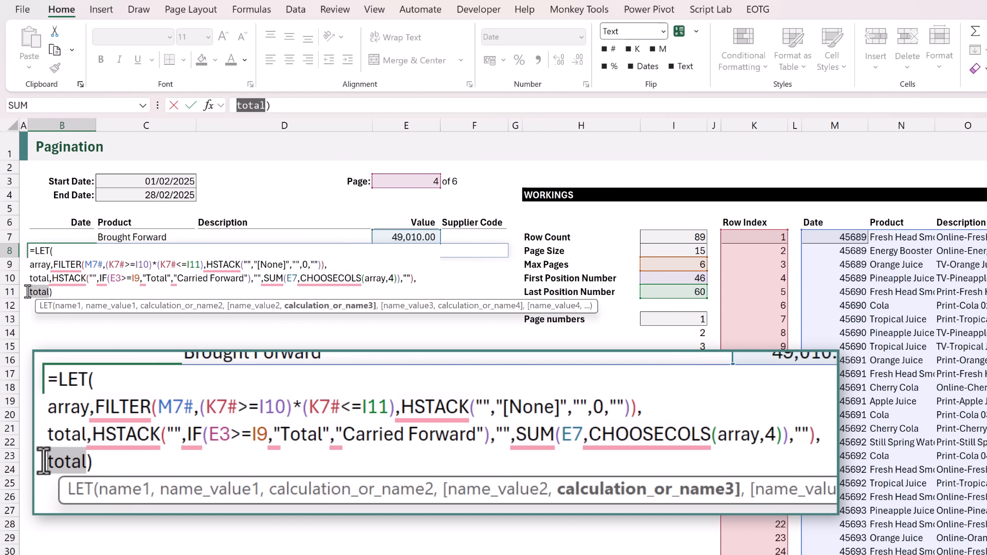
type("result,V")
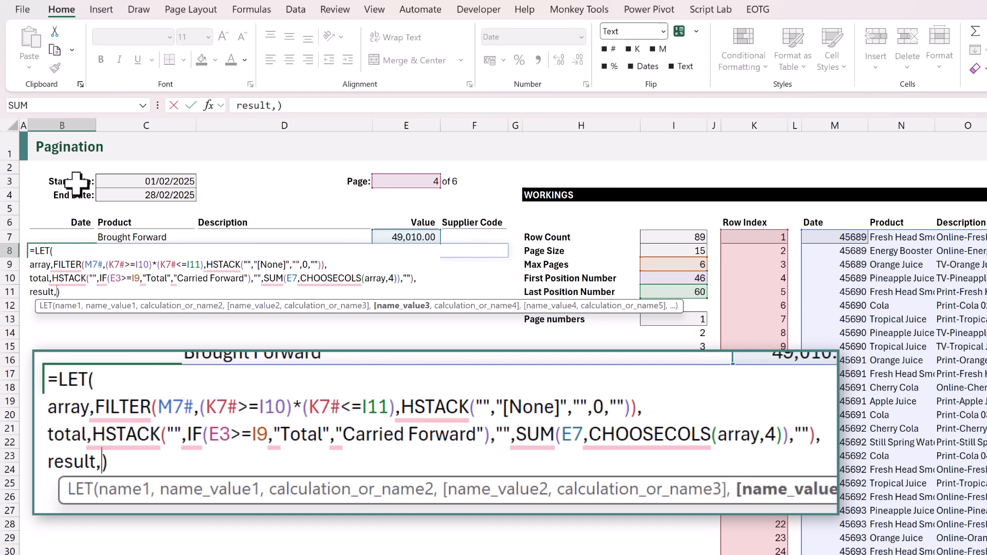
type("STA")
key("Tab")
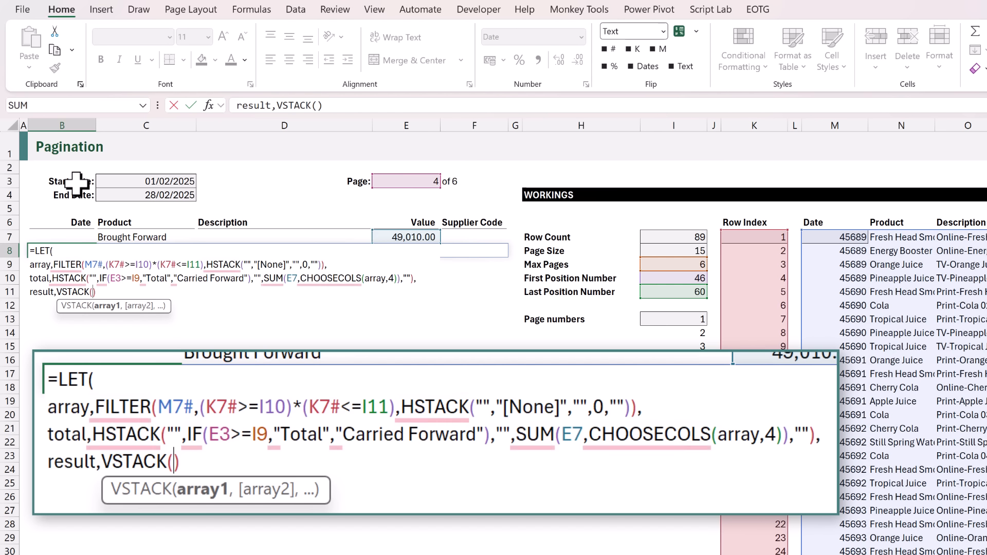
type("array,")
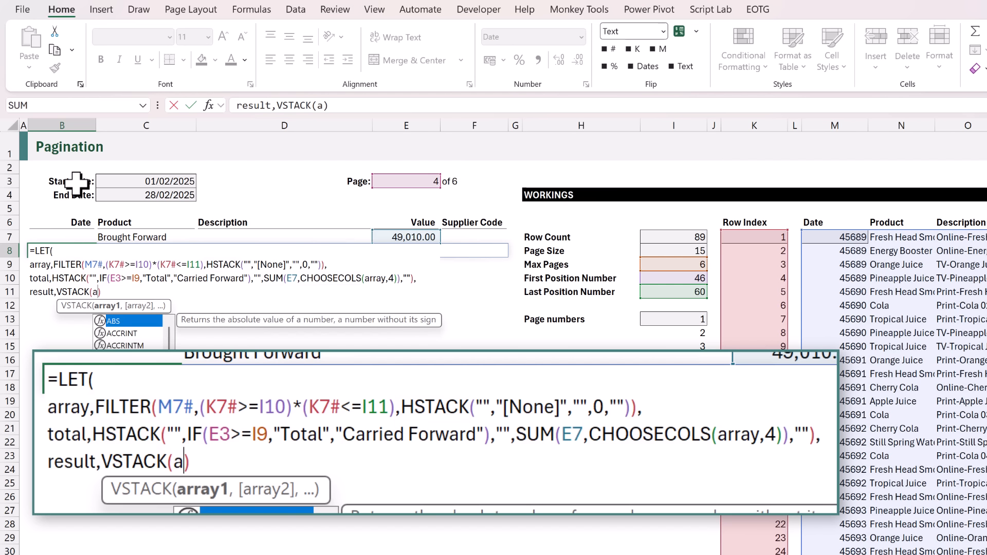
type("total")
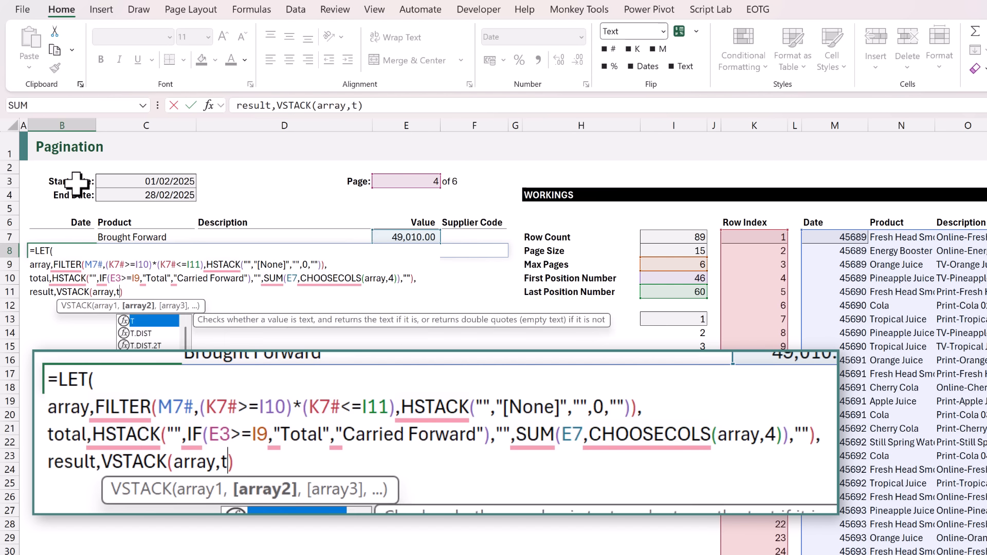
key("Right")
type(",")
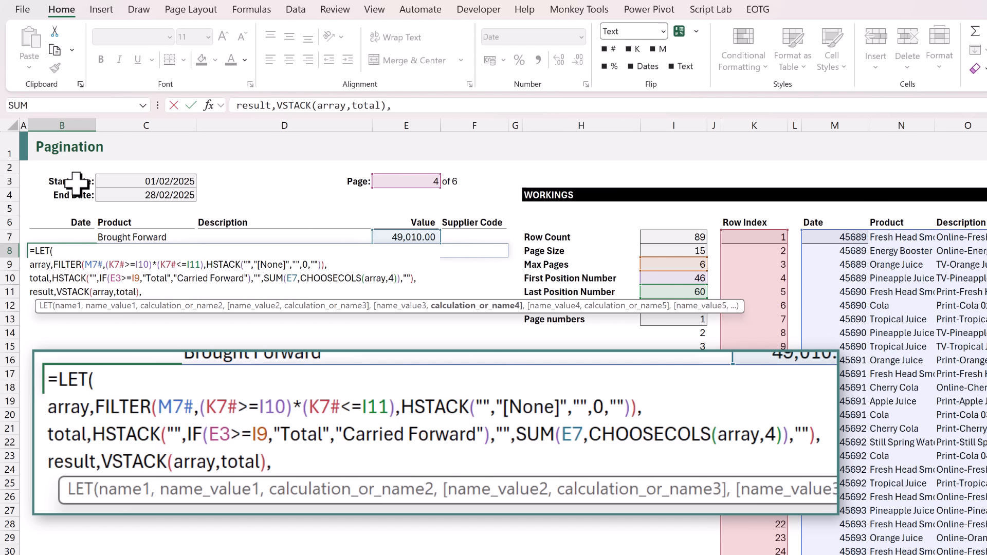
Step: Return result on a new line as the LET output and enter the B8 formula
key("alt+Return")
type("result)")
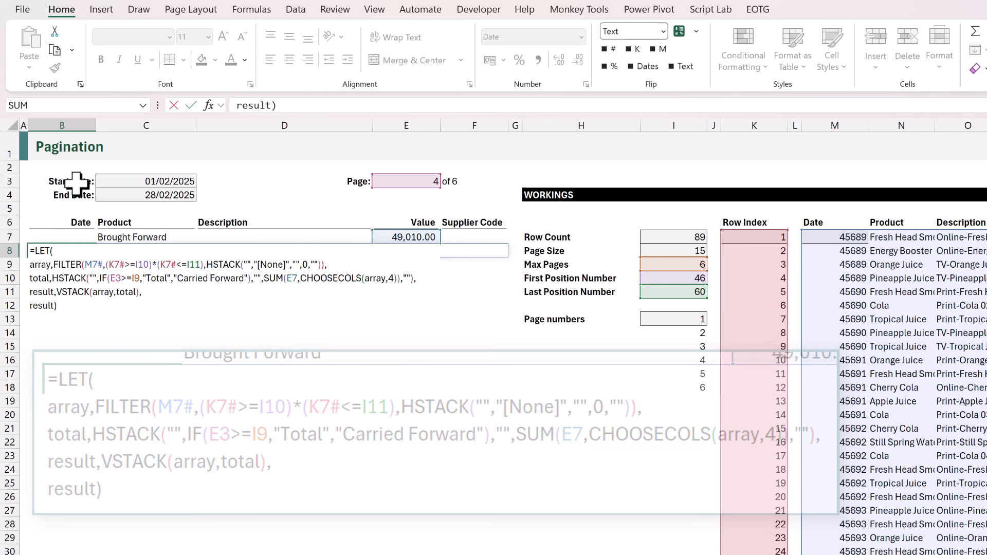
key("ctrl+Return")
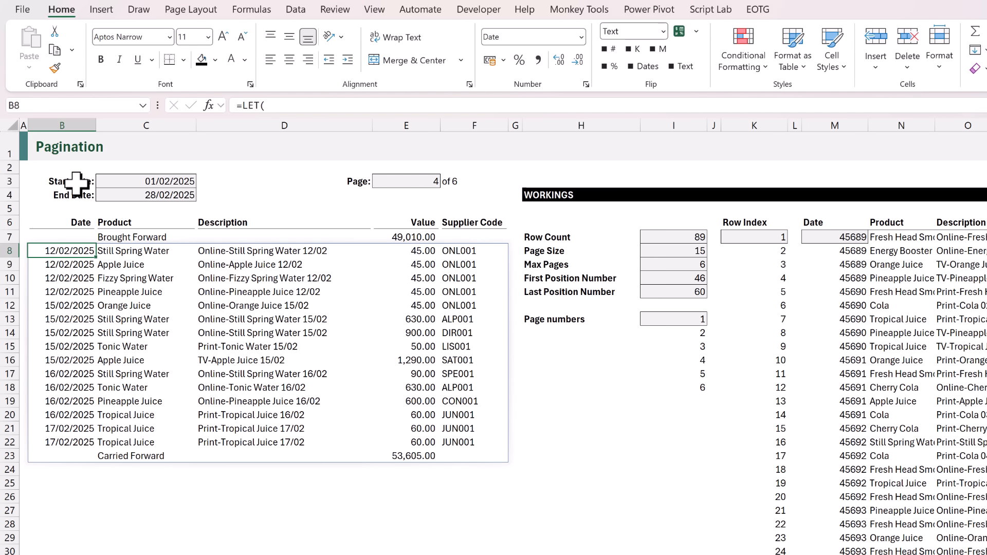
Step: Check the page's Value entries and Carried Forward amount, and set the Page to 6 to test the last page
left_click_drag(413, 251, 417, 440)
left_click(404, 456)
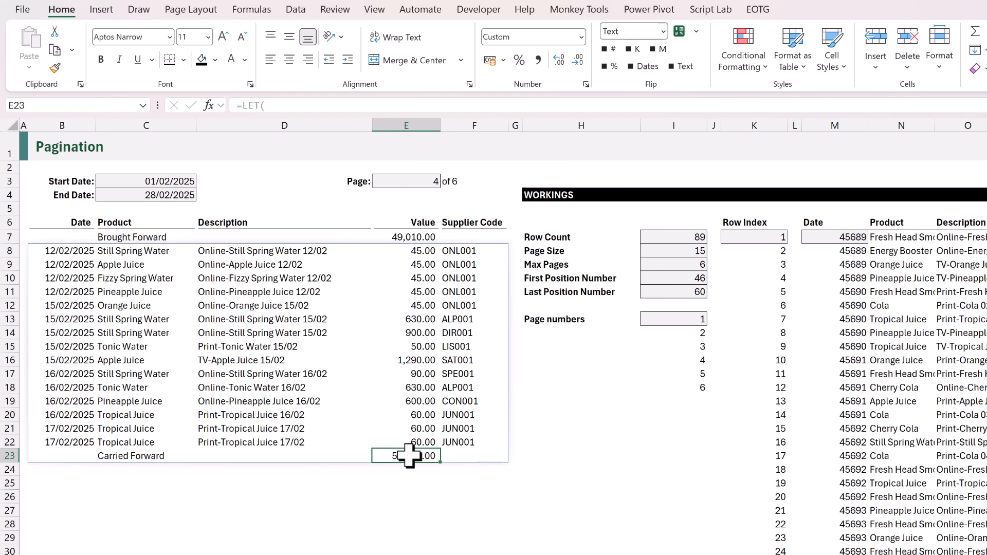
left_click(423, 185)
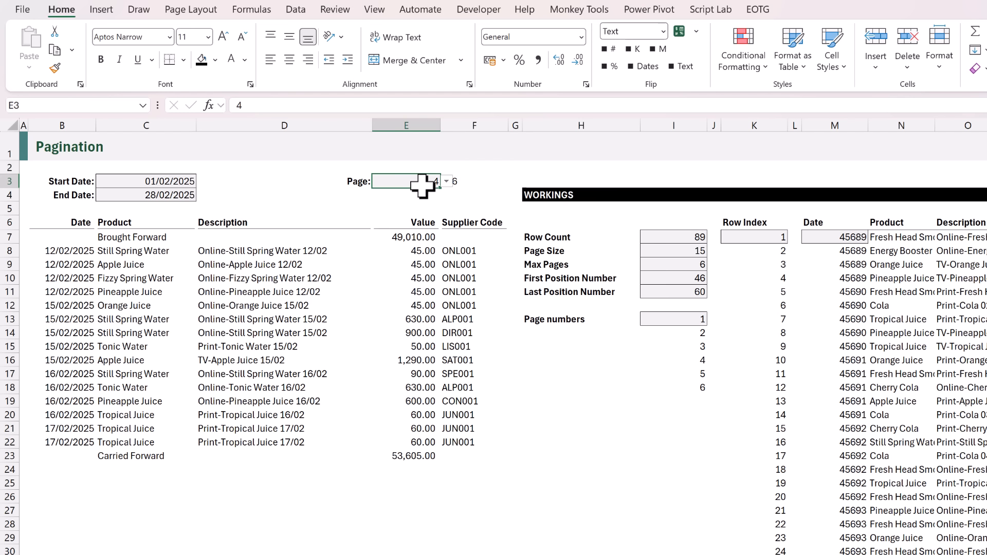
left_click(446, 182)
left_click(417, 261)
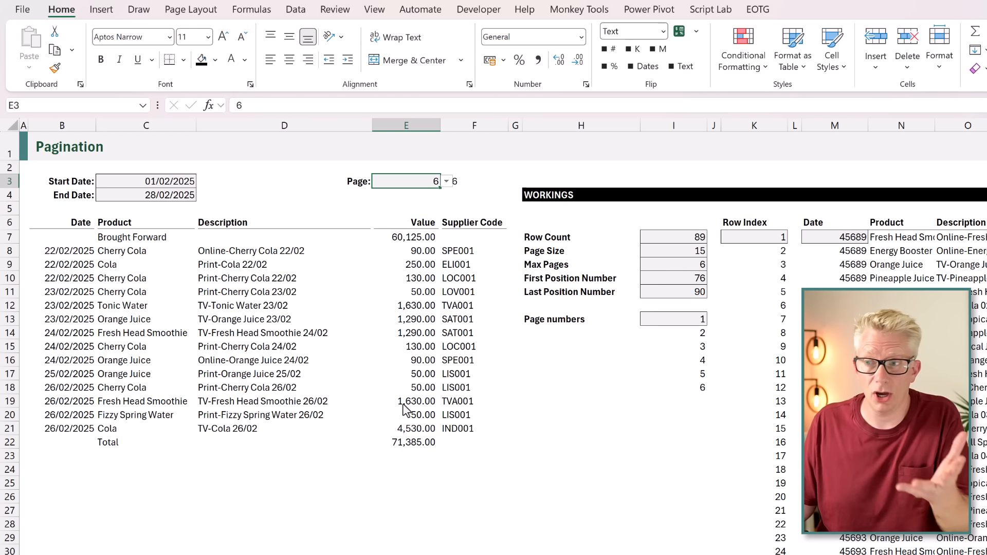
Step: Set the Page to 5 to check its closing row, and switch back to page 6
left_click(446, 182)
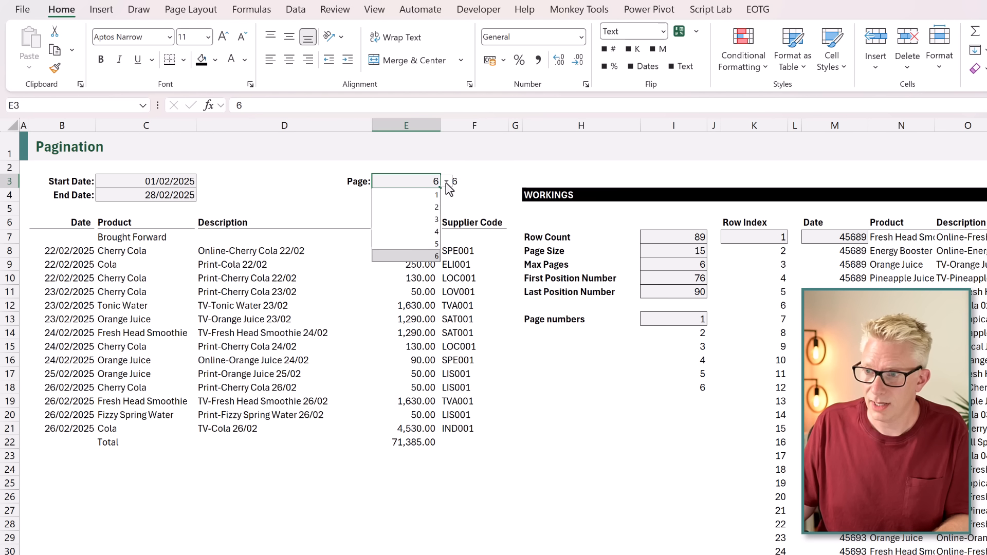
left_click(430, 245)
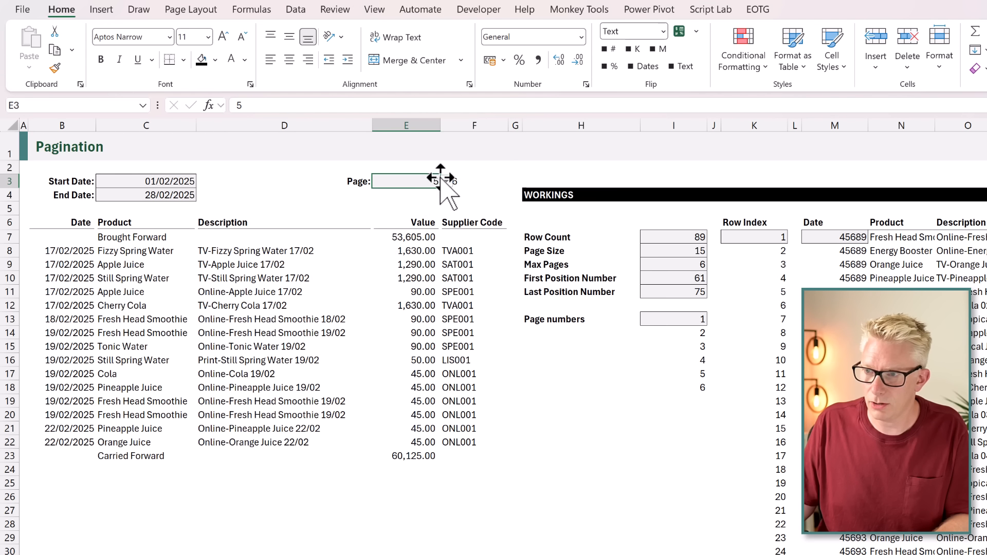
left_click(445, 182)
left_click(422, 254)
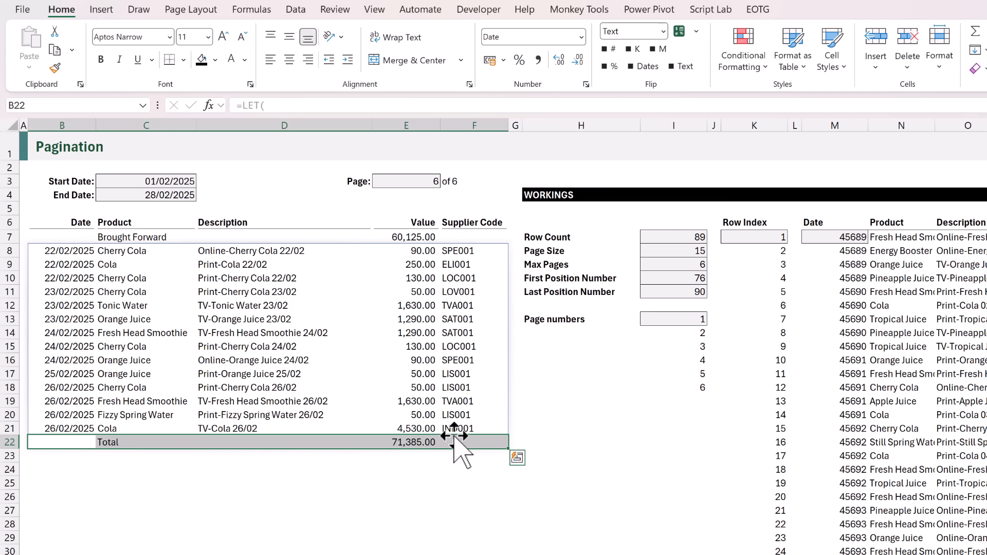
Step: Create a formula-based conditional formatting rule for B8:F26 with the formula =($C8="Total")+($c8="Carried Forward")
left_click_drag(66, 248, 466, 494)
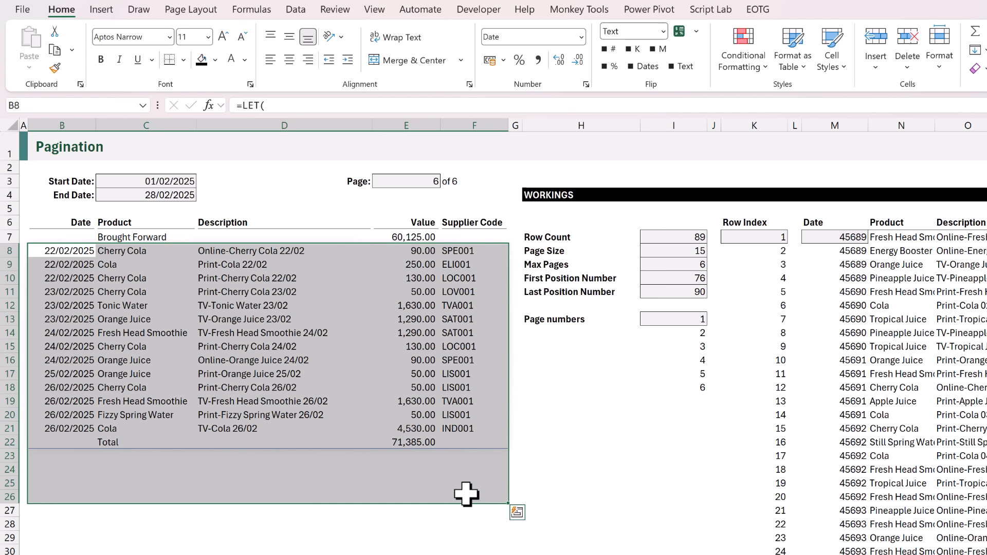
left_click(740, 72)
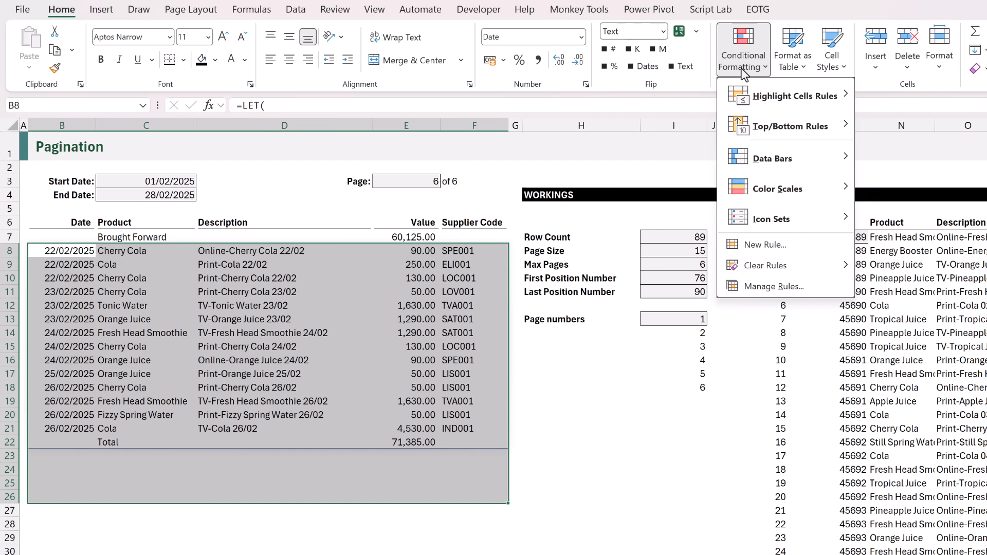
left_click(758, 246)
left_click(211, 348)
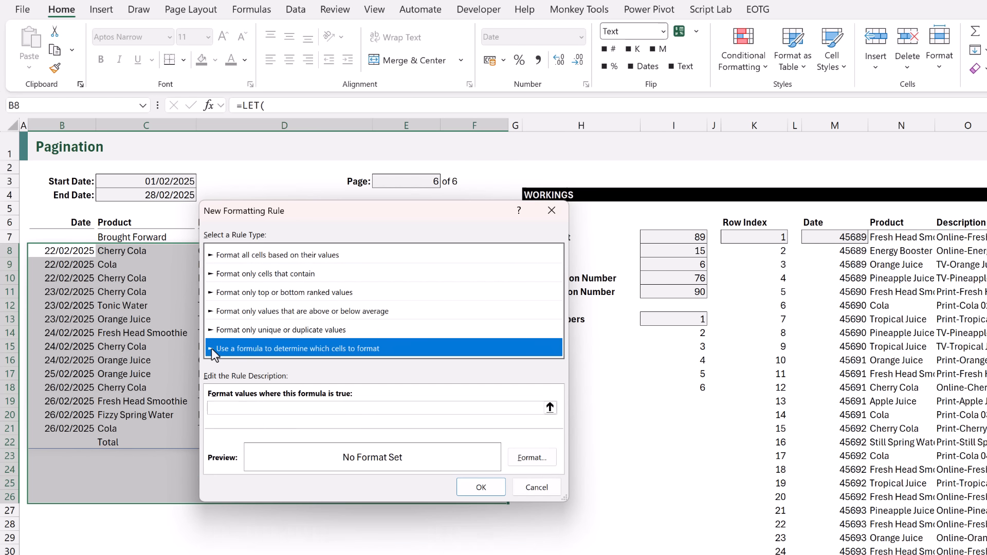
left_click(224, 411)
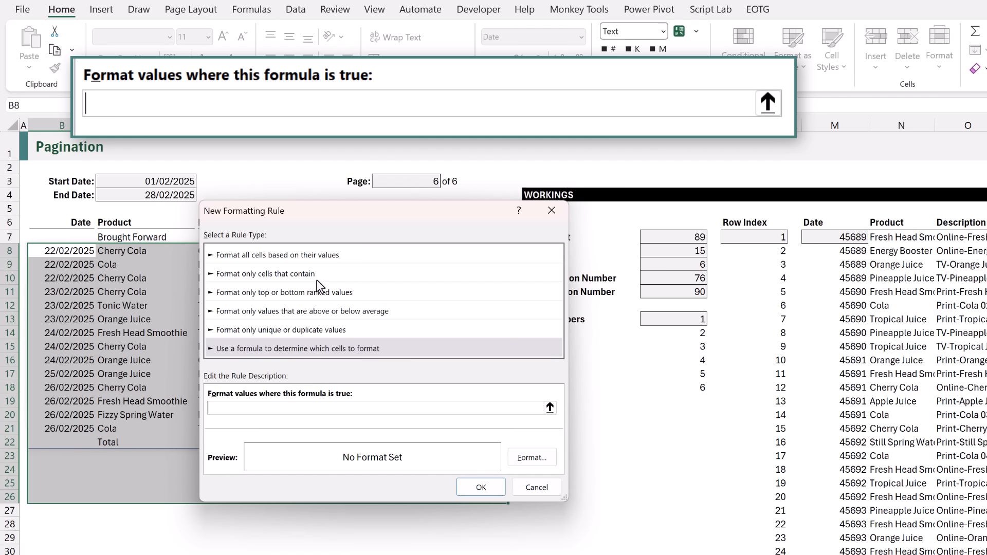
type("=($C8=\"")
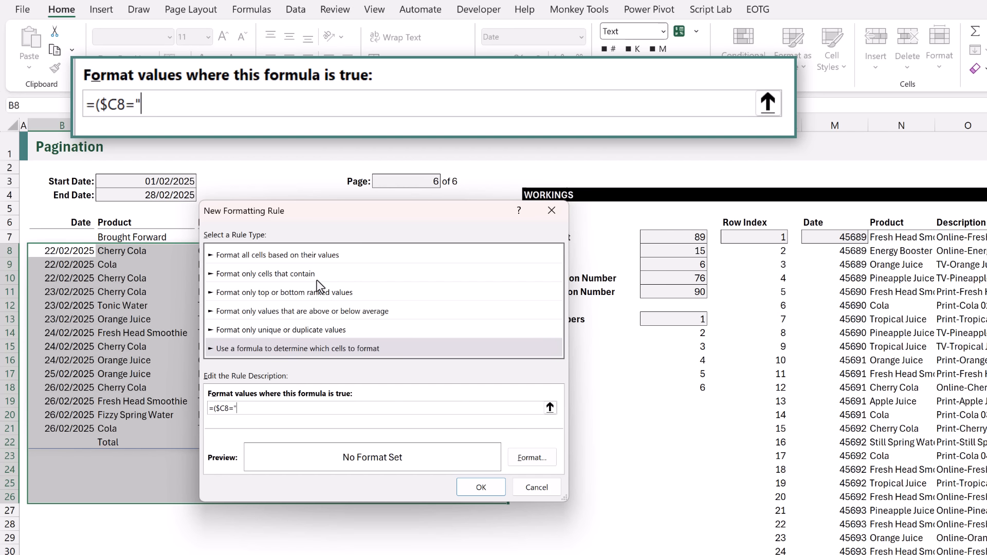
type("Total")
type(")+(")
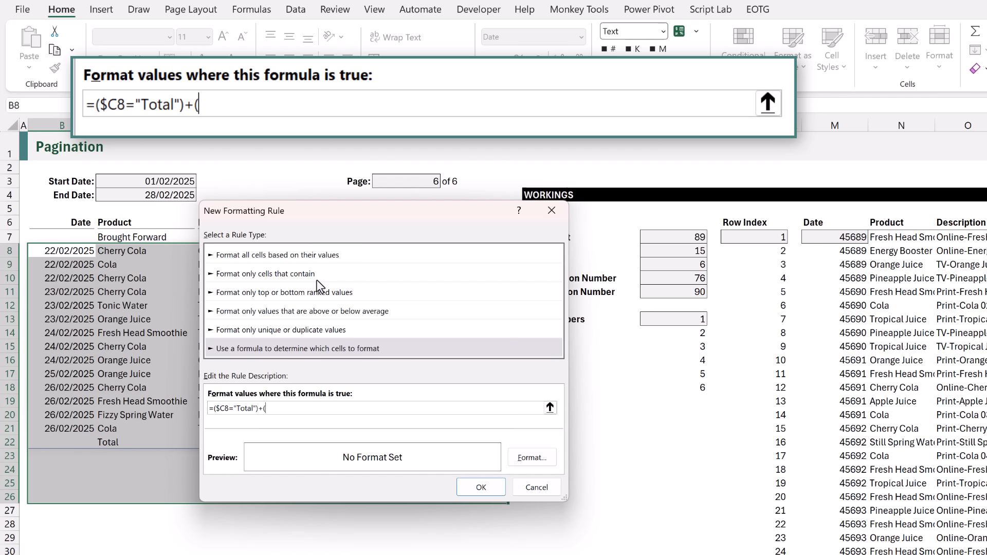
type("$c8=\"Ca")
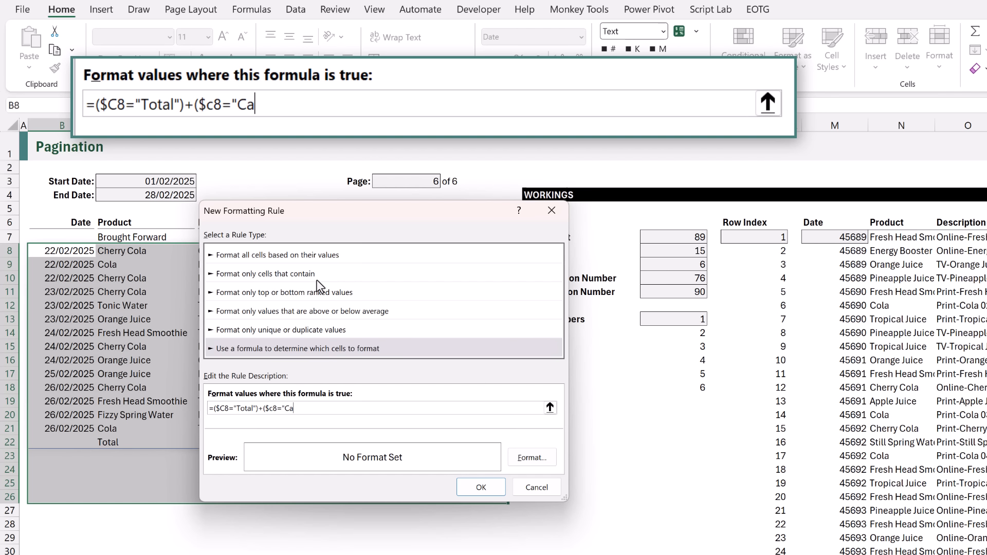
type("rried Forwar")
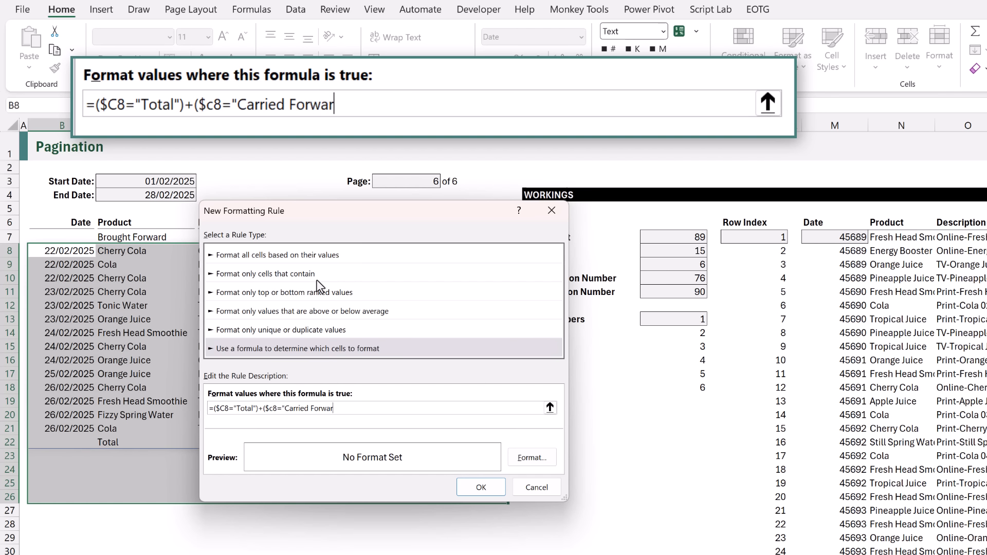
type("d\")")
Step: Give the rule's format a top border and bold font, and apply the rule to the report range
left_click(526, 458)
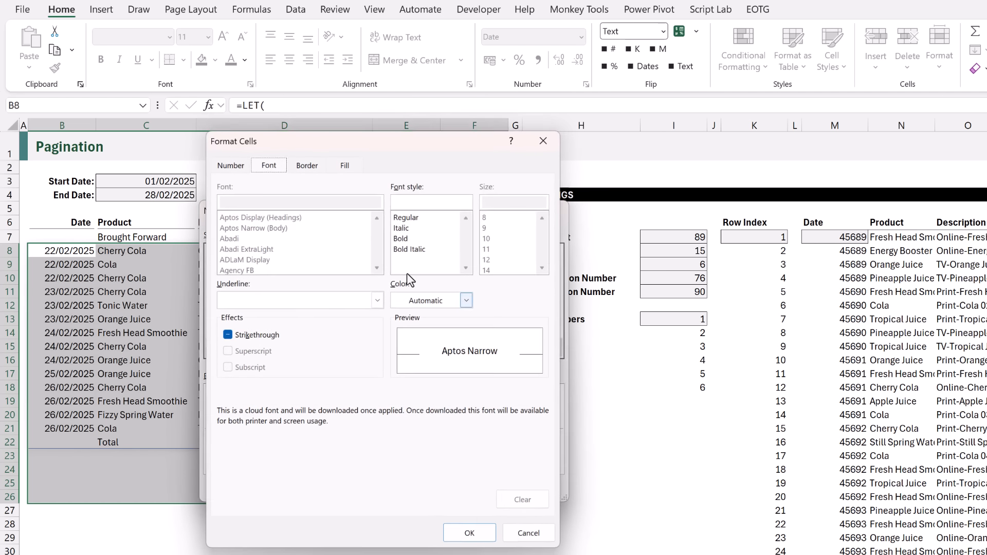
left_click(307, 162)
left_click(370, 268)
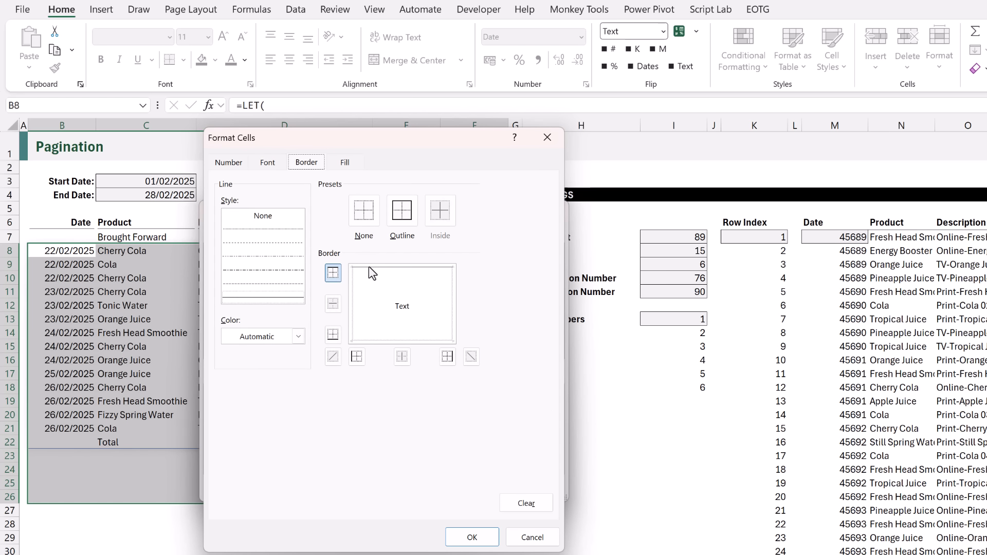
left_click(277, 161)
left_click(405, 237)
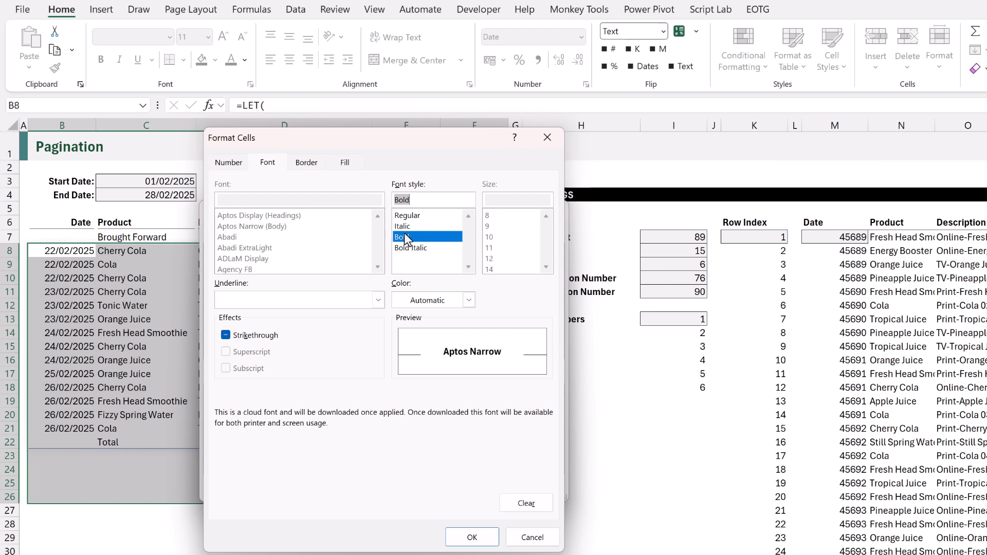
left_click(473, 536)
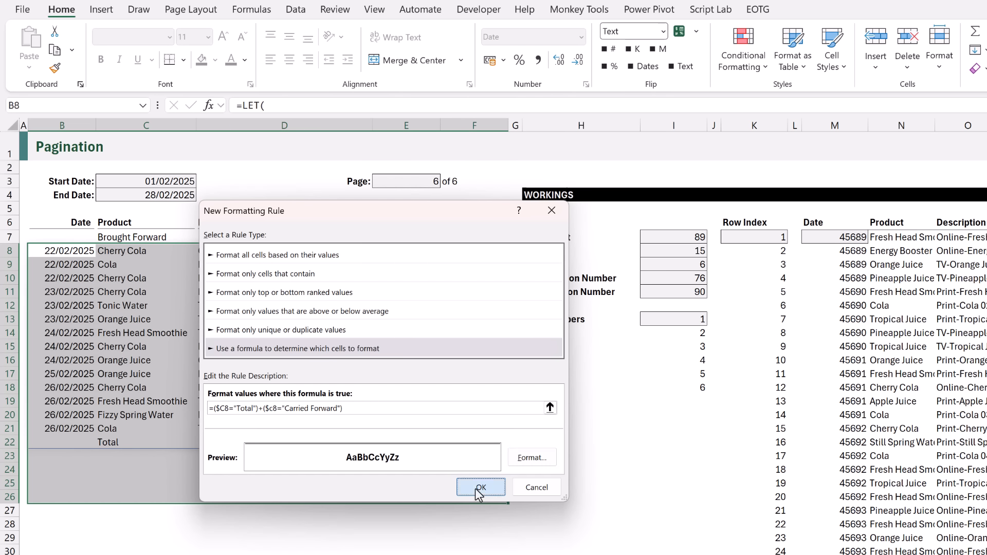
left_click(480, 487)
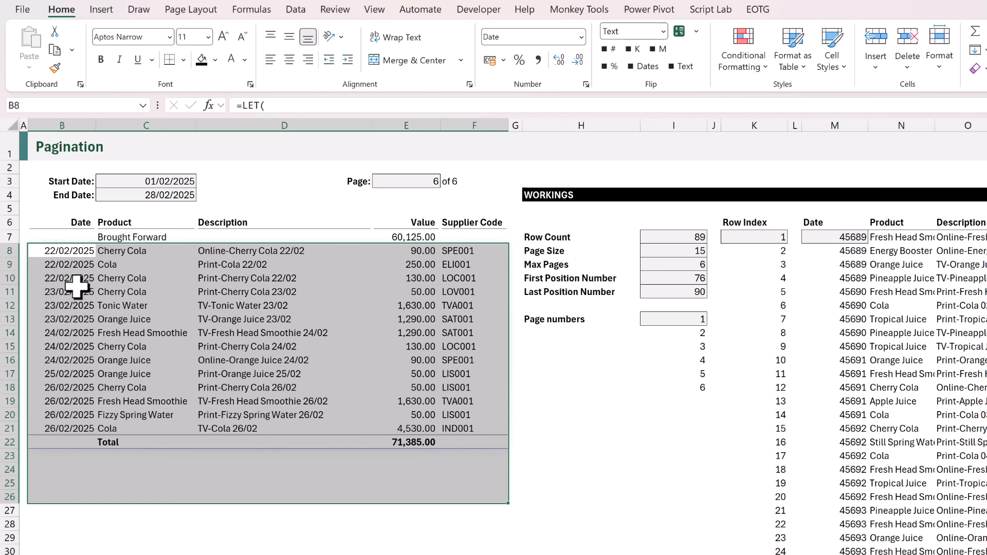
Step: Set the Page to 5 to check the formatting of the Carried Forward row
left_click(72, 252)
left_click(432, 181)
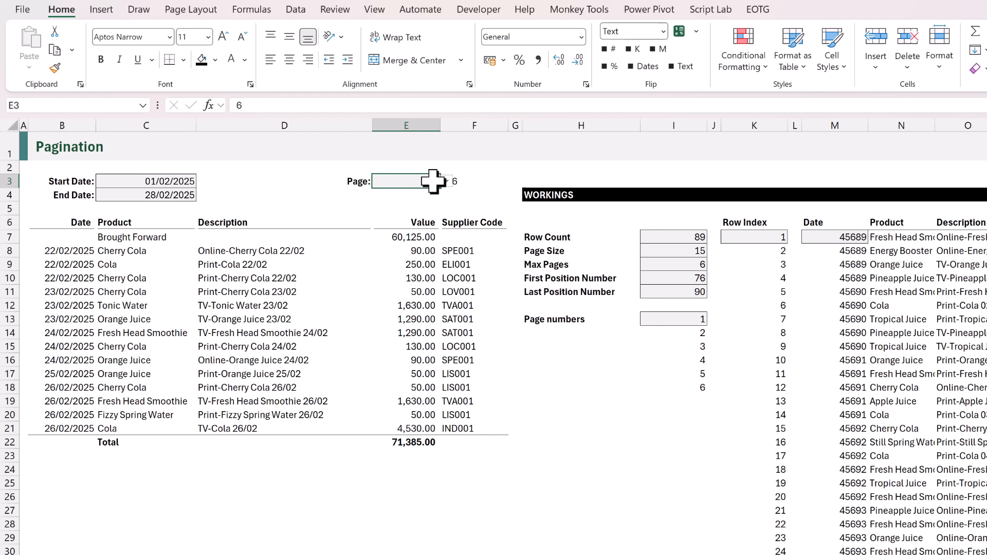
left_click(446, 181)
left_click(426, 242)
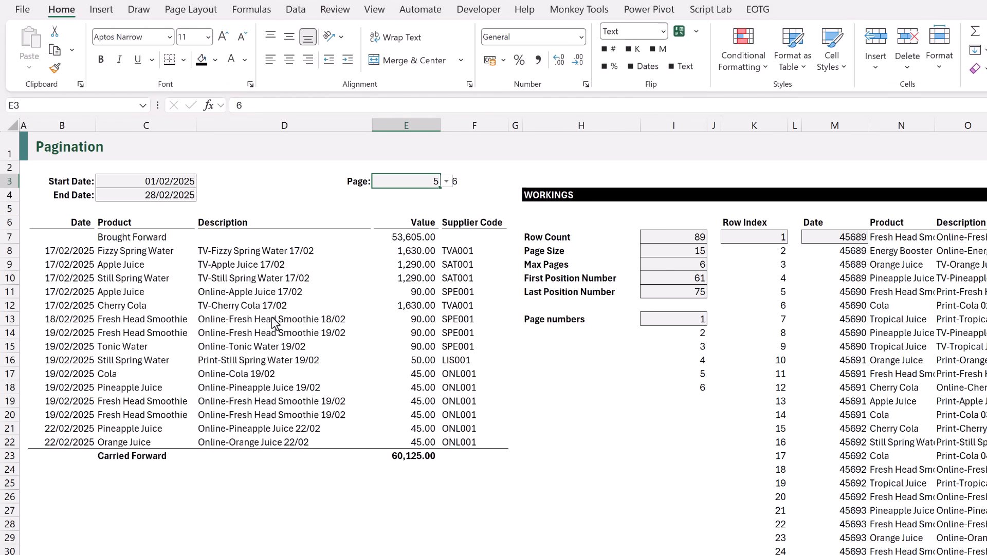